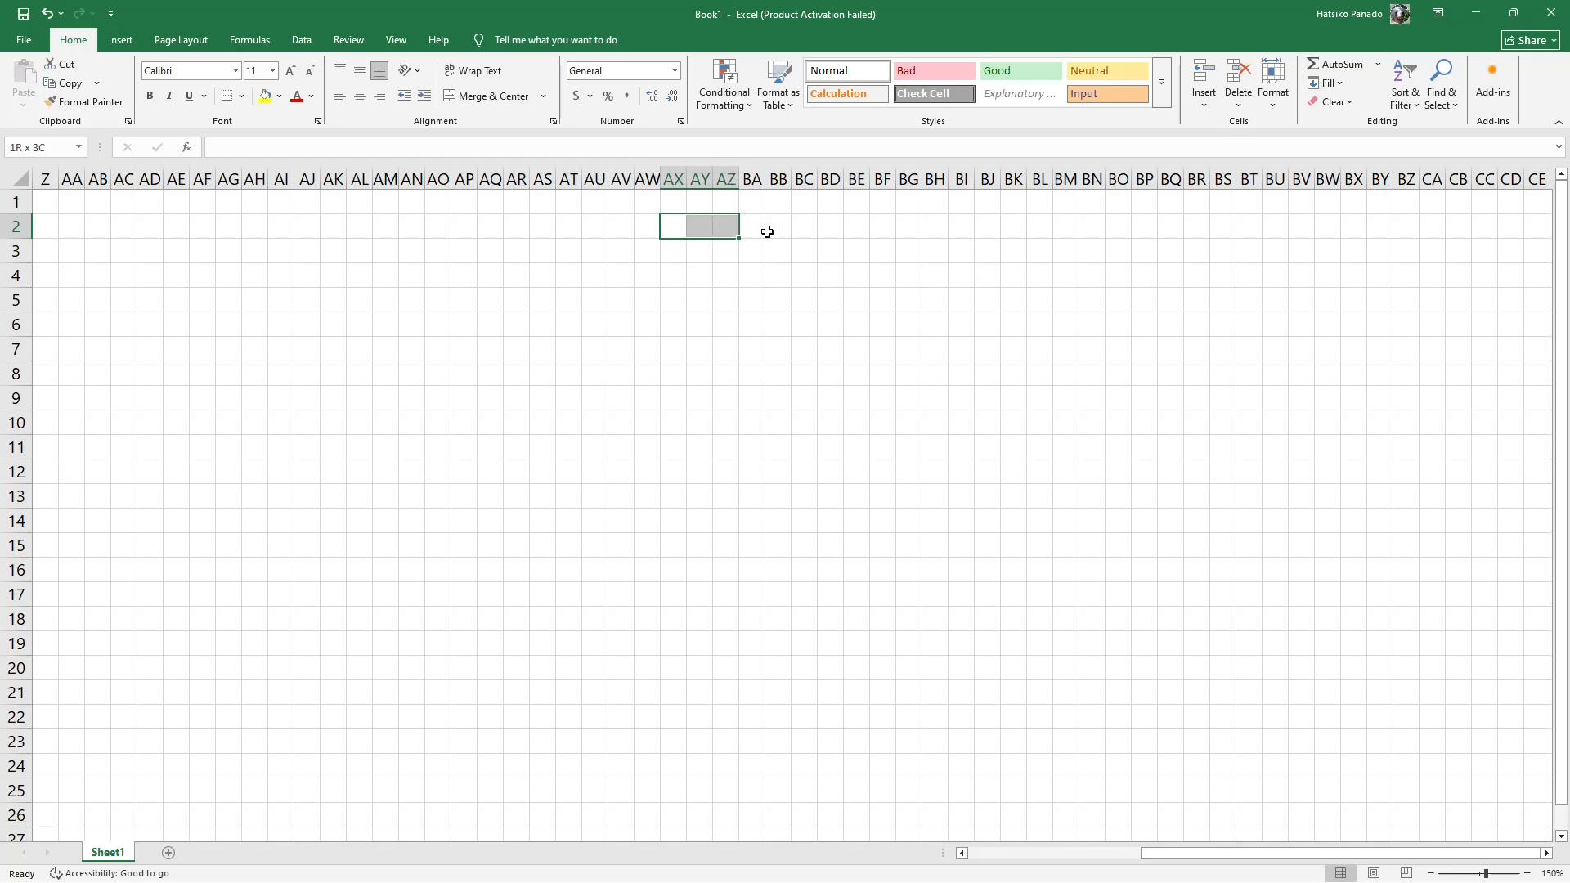
# - Fill the range AX2:BC2 black as the top edge of the moon outline
pyautogui.click(279, 96)
pyautogui.click(283, 147)
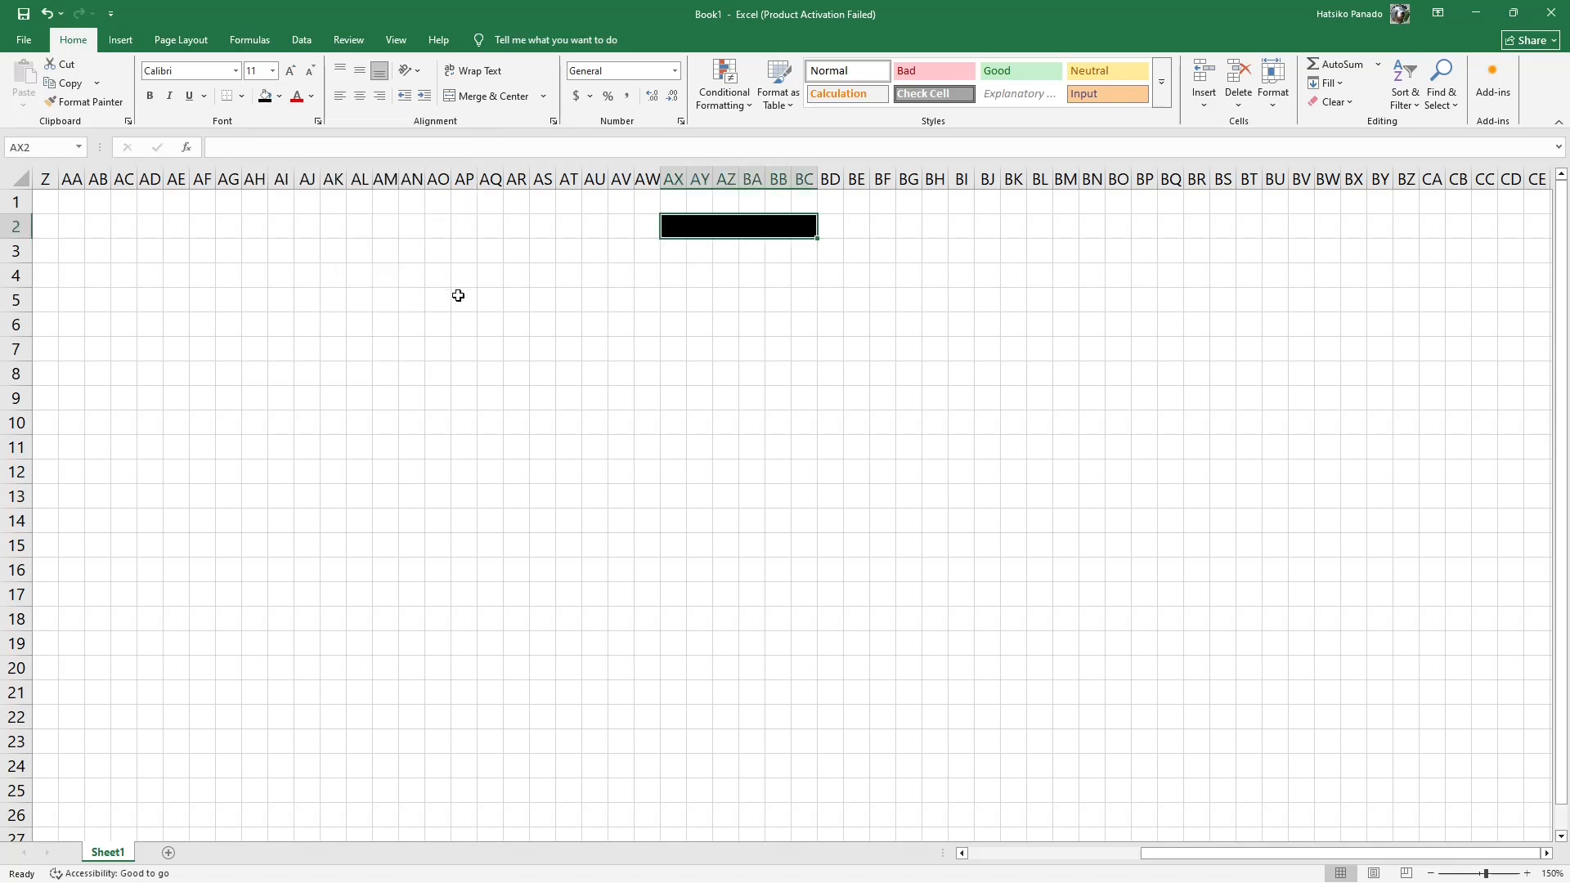
pyautogui.moveTo(641, 259); pyautogui.dragTo(564, 281)
# - Fill the upper-left arc black in cells AV3:AW3, AT4:AU4, AS5, AR6, AQ7:AQ8, AP9:AP10 and AO11:AO16
pyautogui.click(638, 253)
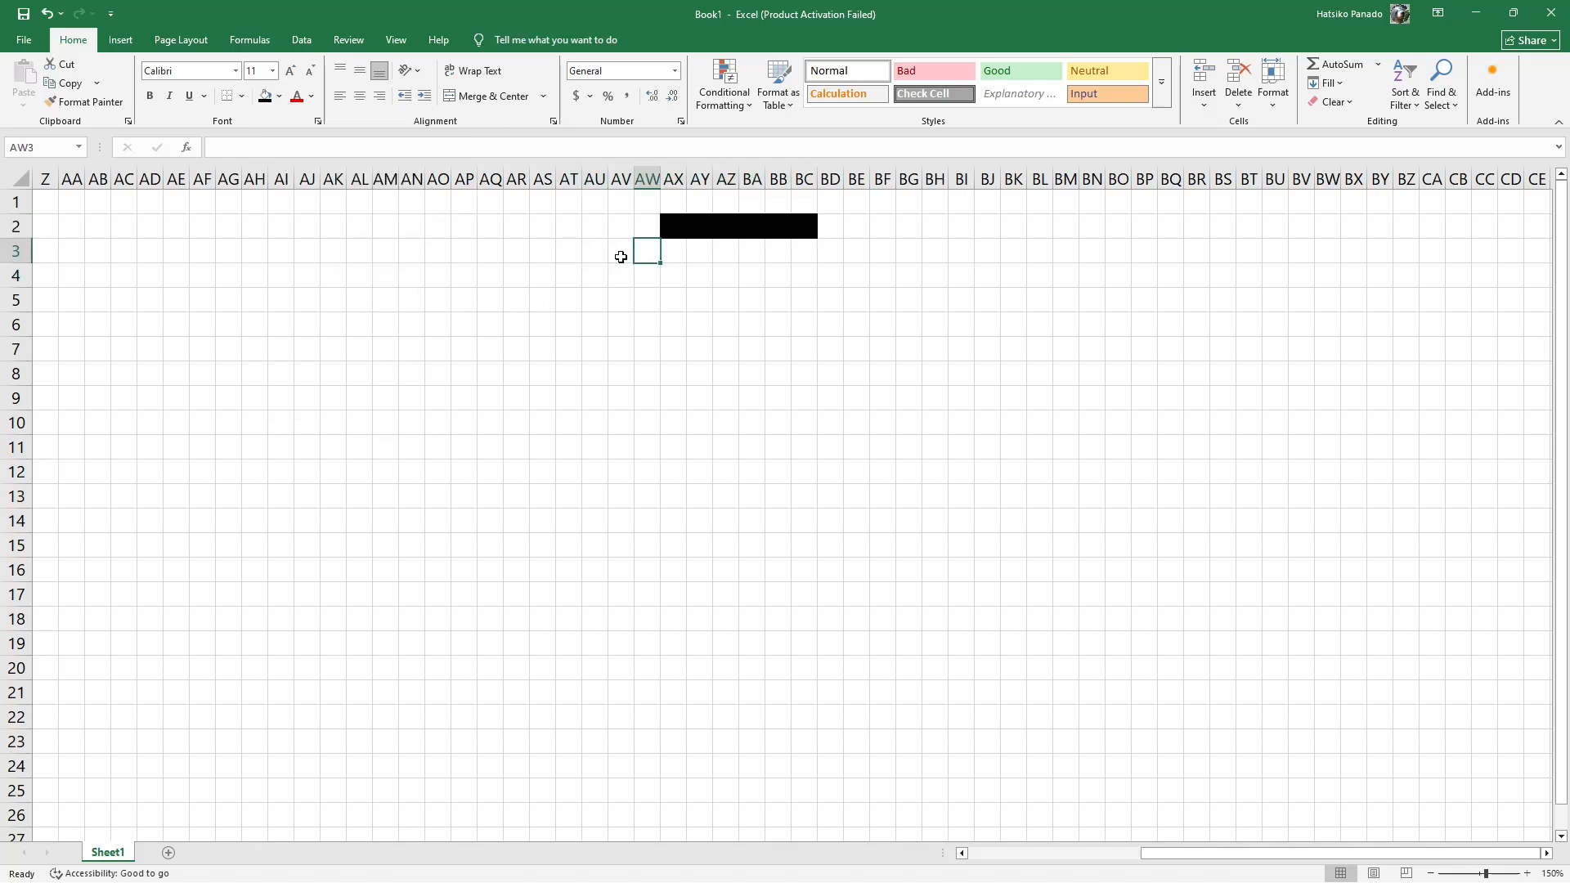
pyautogui.keyDown('ctrl'); pyautogui.click(621, 256); pyautogui.keyUp('ctrl')
pyautogui.keyDown('ctrl'); pyautogui.click(594, 276); pyautogui.keyUp('ctrl')
pyautogui.keyDown('ctrl'); pyautogui.click(569, 278); pyautogui.keyUp('ctrl')
pyautogui.keyDown('ctrl'); pyautogui.click(543, 302); pyautogui.keyUp('ctrl')
pyautogui.keyDown('ctrl'); pyautogui.click(524, 324); pyautogui.keyUp('ctrl')
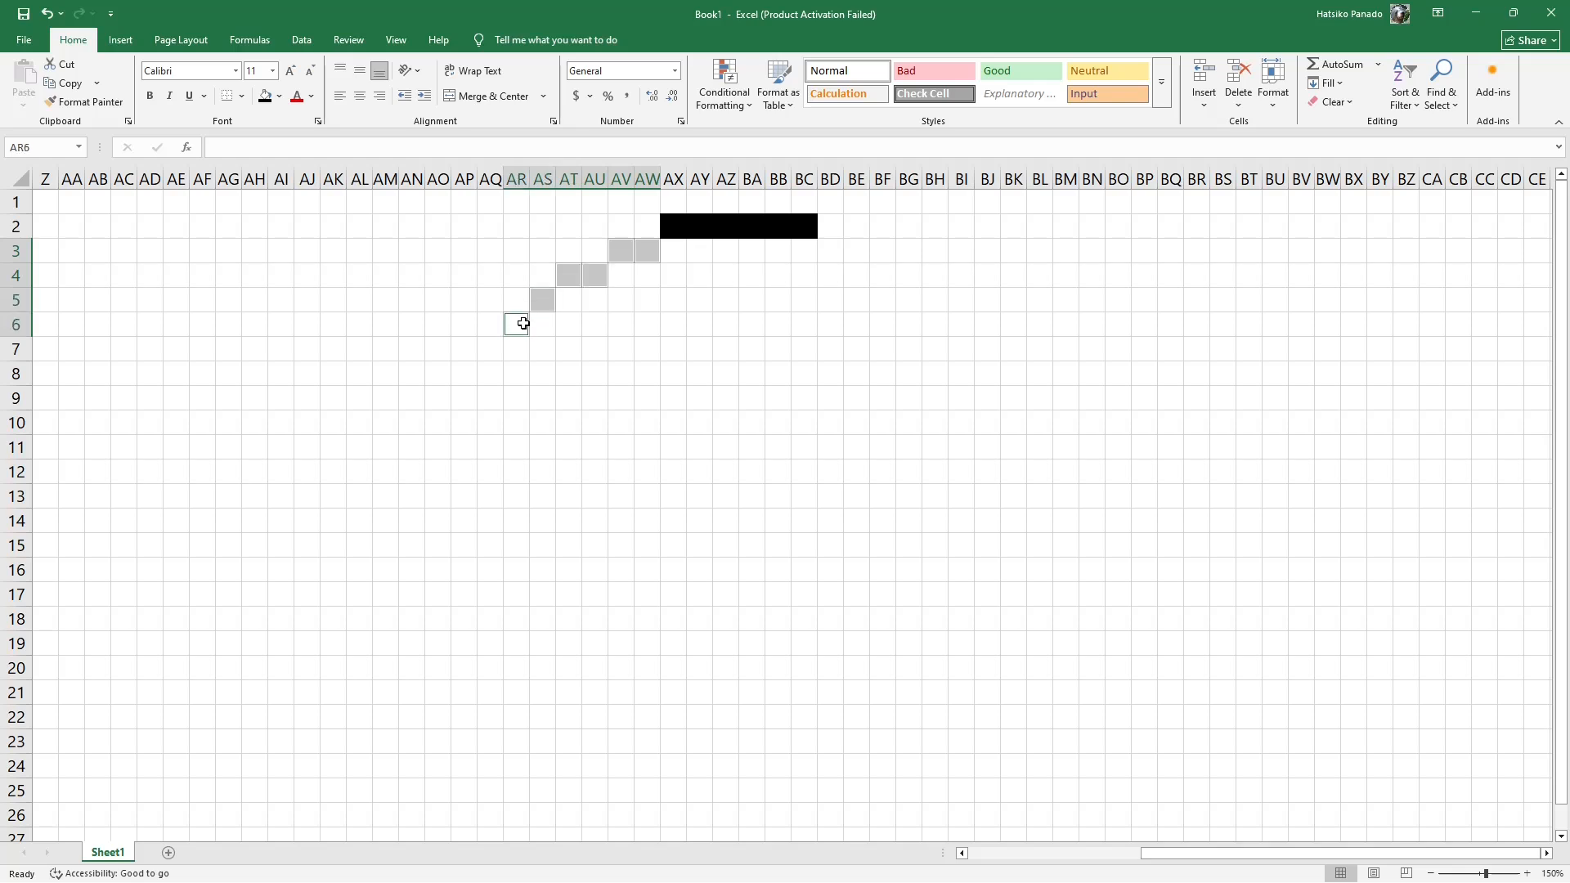
pyautogui.keyDown('ctrl'); pyautogui.click(490, 350); pyautogui.keyUp('ctrl')
pyautogui.keyDown('ctrl'); pyautogui.click(490, 374); pyautogui.keyUp('ctrl')
pyautogui.keyDown('ctrl'); pyautogui.click(464, 399); pyautogui.keyUp('ctrl')
pyautogui.keyDown('ctrl'); pyautogui.click(466, 420); pyautogui.keyUp('ctrl')
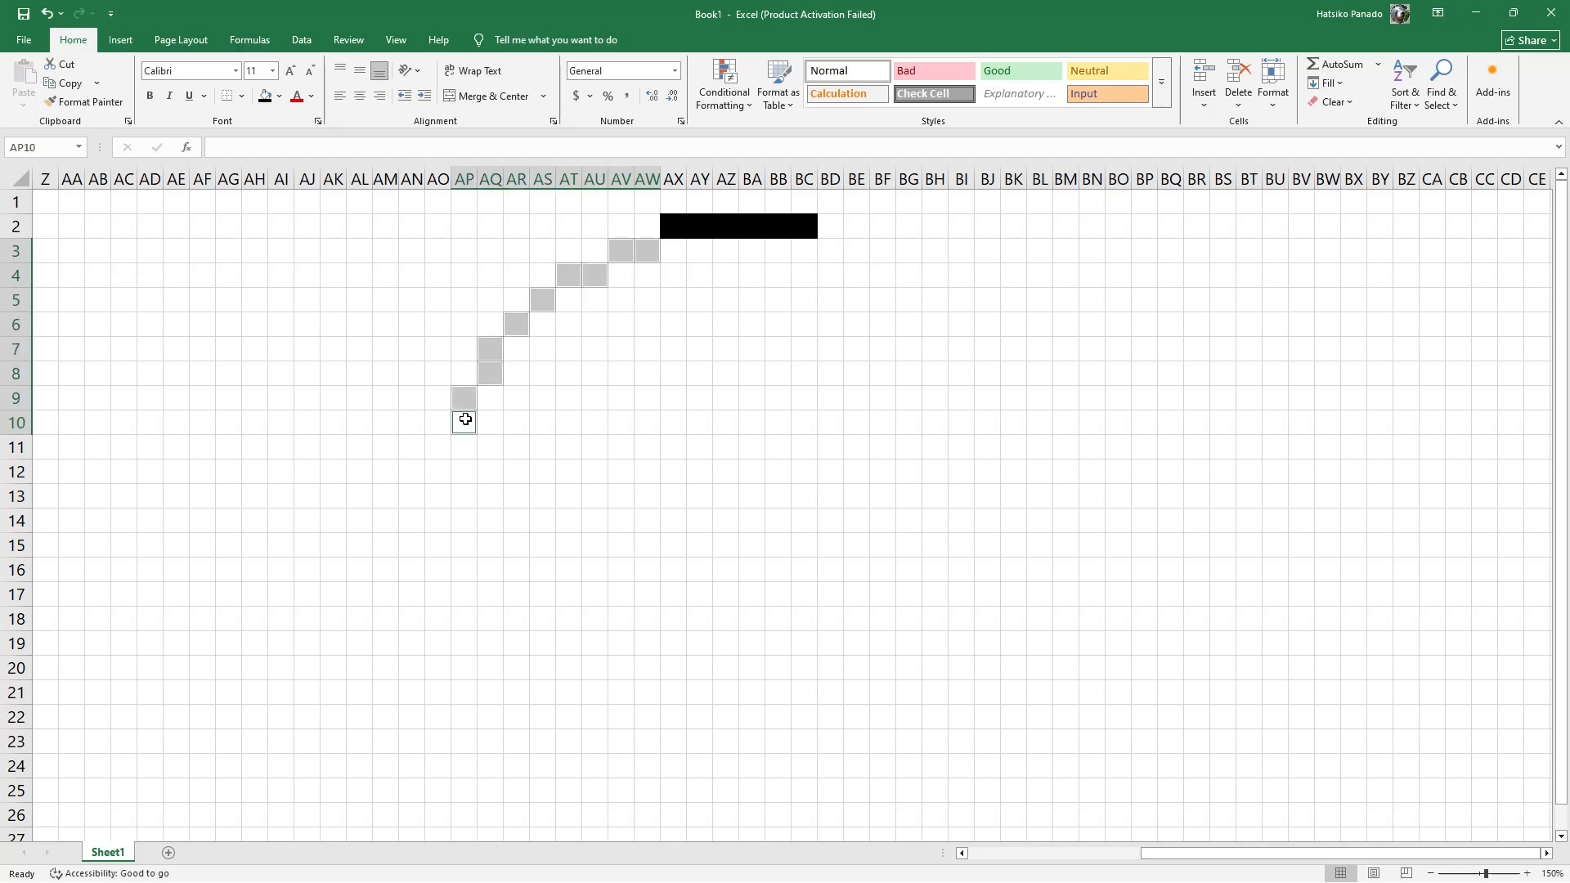
pyautogui.moveTo(438, 447); pyautogui.dragTo(439, 570)
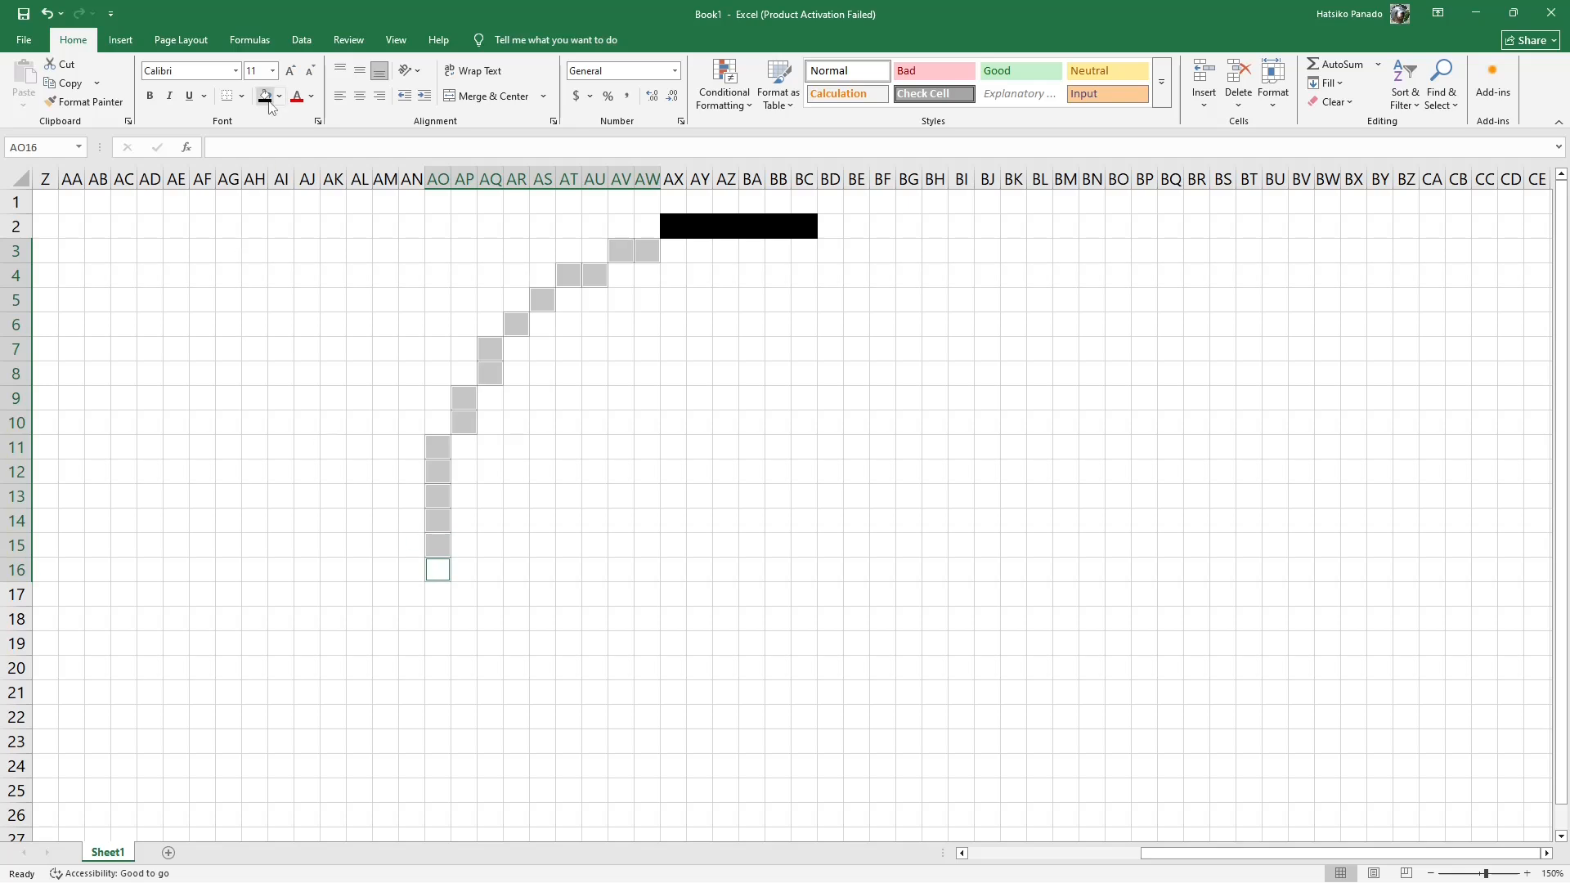
pyautogui.click(265, 95)
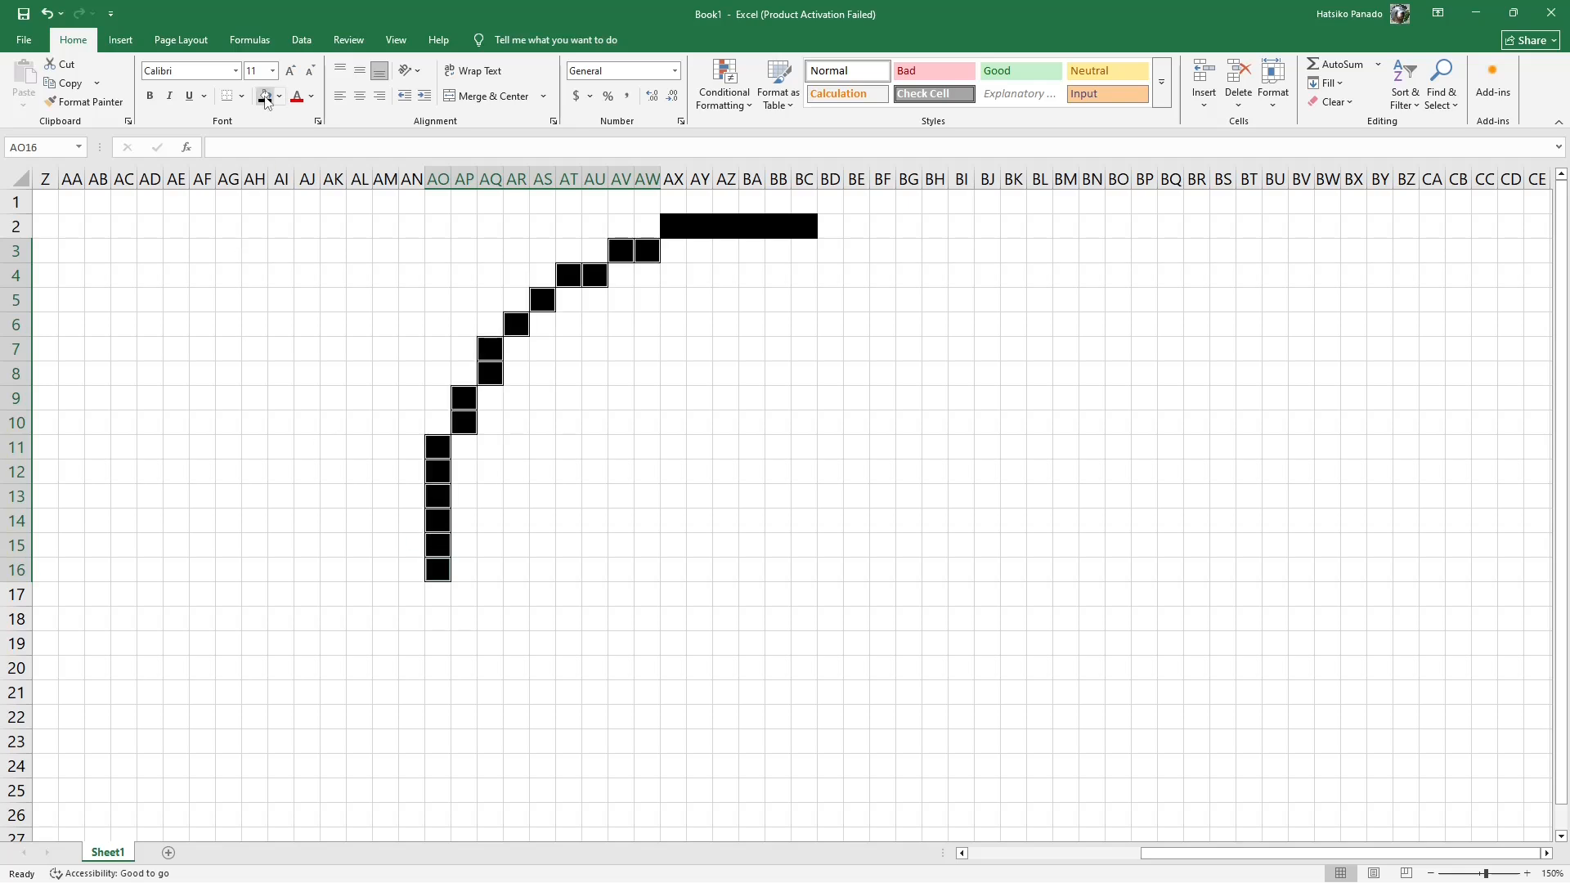
pyautogui.click(463, 595)
pyautogui.keyDown('ctrl'); pyautogui.click(463, 619); pyautogui.keyUp('ctrl')
pyautogui.keyDown('ctrl'); pyautogui.click(490, 643); pyautogui.keyUp('ctrl')
pyautogui.keyDown('ctrl'); pyautogui.click(491, 666); pyautogui.keyUp('ctrl')
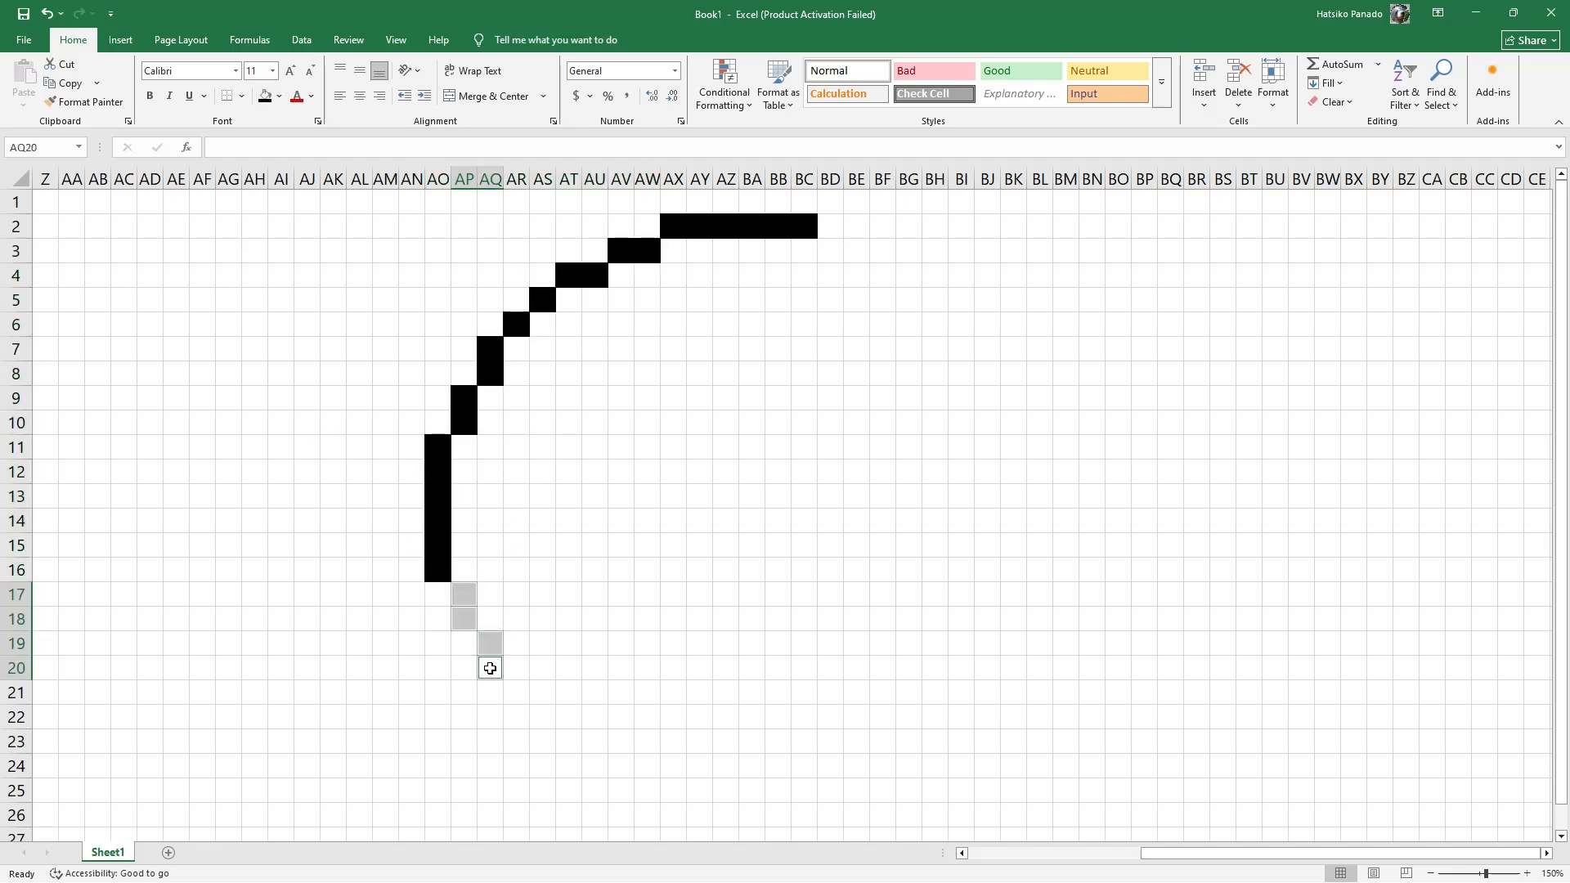
pyautogui.keyDown('ctrl'); pyautogui.click(518, 694); pyautogui.keyUp('ctrl')
pyautogui.keyDown('ctrl'); pyautogui.click(536, 715); pyautogui.keyUp('ctrl')
pyautogui.keyDown('ctrl'); pyautogui.click(565, 726); pyautogui.keyUp('ctrl')
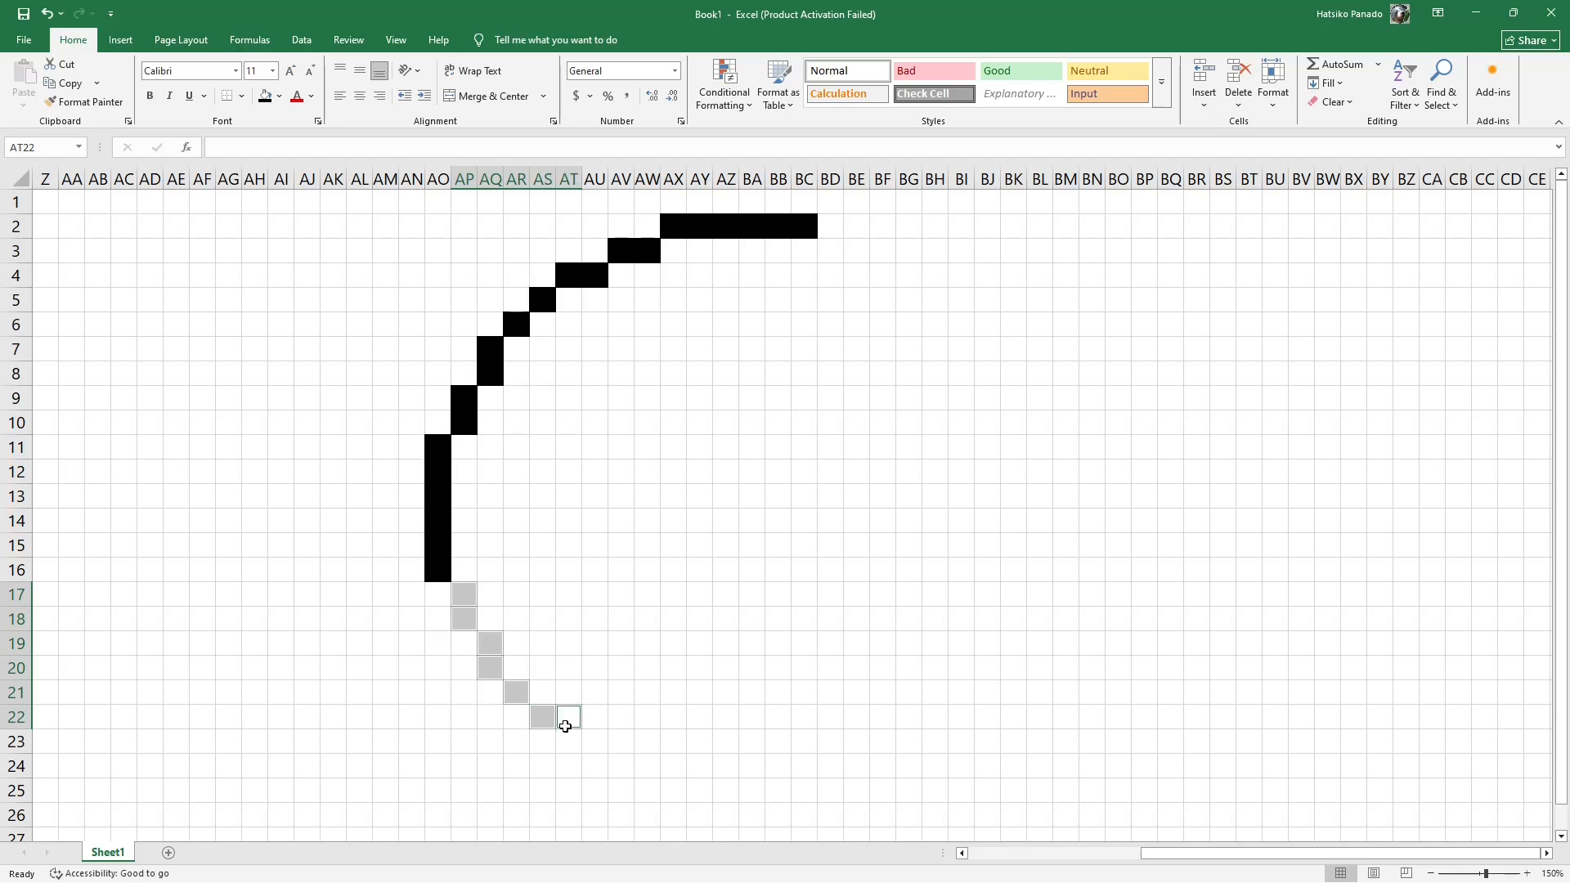
# - Fill the lower-left arc black in cells AP17:AP18, AQ19:AQ20, AR21, AS22, AT23:AU23, AV24:AW24 and AX25:BC25
pyautogui.click(467, 602)
pyautogui.keyDown('ctrl'); pyautogui.click(463, 619); pyautogui.keyUp('ctrl')
pyautogui.keyDown('ctrl'); pyautogui.click(490, 644); pyautogui.keyUp('ctrl')
pyautogui.keyDown('ctrl'); pyautogui.click(491, 668); pyautogui.keyUp('ctrl')
pyautogui.keyDown('ctrl'); pyautogui.click(516, 693); pyautogui.keyUp('ctrl')
pyautogui.keyDown('ctrl'); pyautogui.click(541, 718); pyautogui.keyUp('ctrl')
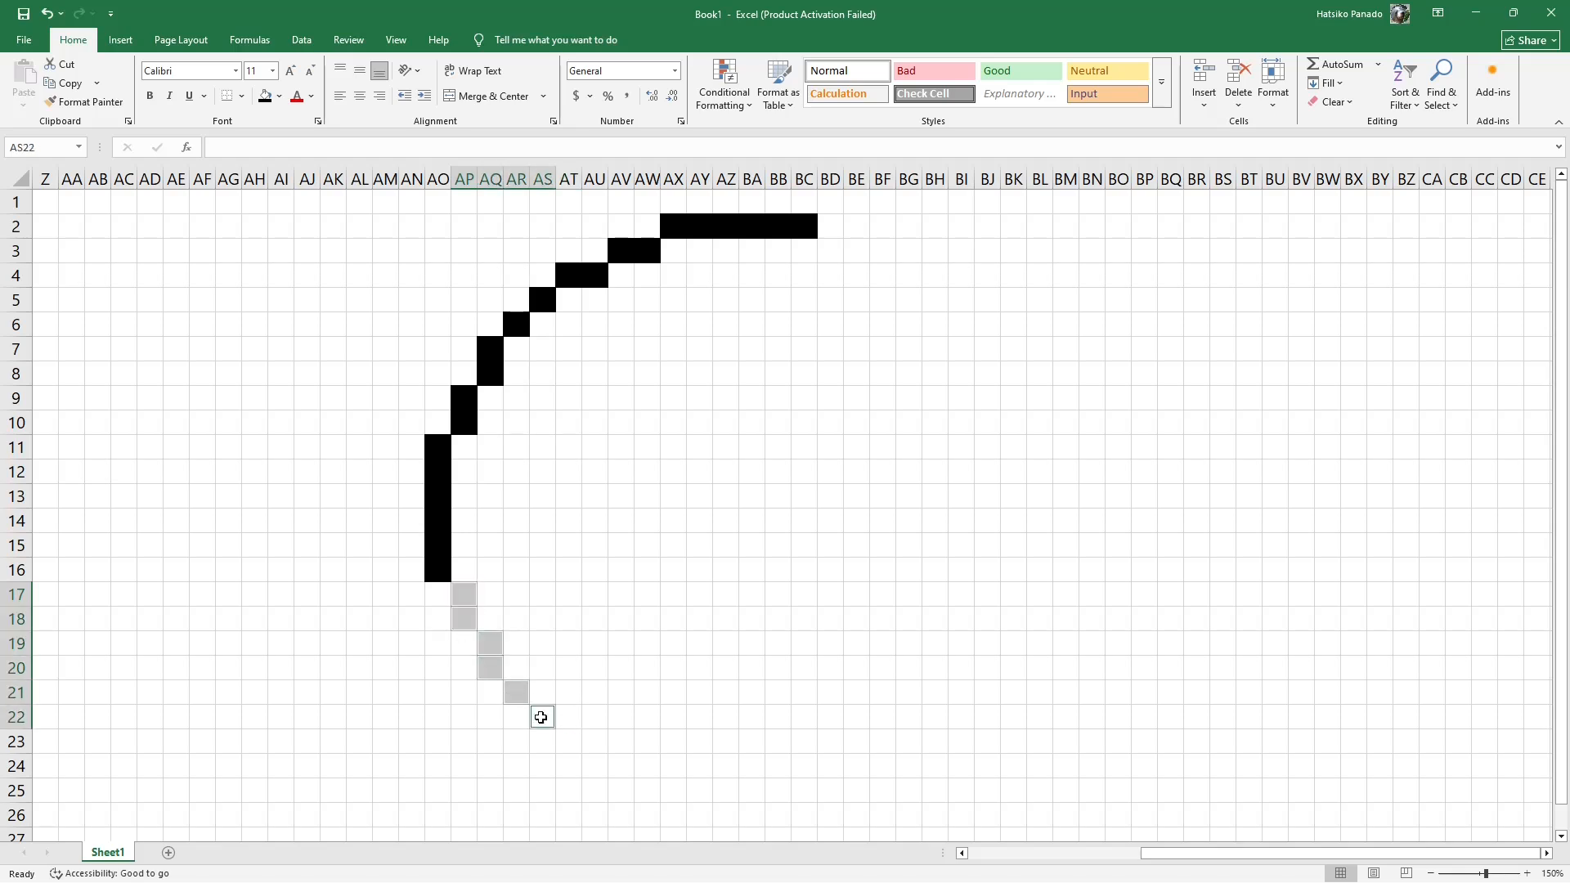
pyautogui.keyDown('ctrl'); pyautogui.click(568, 740); pyautogui.keyUp('ctrl')
pyautogui.keyDown('ctrl'); pyautogui.click(595, 741); pyautogui.keyUp('ctrl')
pyautogui.keyDown('ctrl'); pyautogui.click(620, 766); pyautogui.keyUp('ctrl')
pyautogui.keyDown('ctrl'); pyautogui.click(645, 770); pyautogui.keyUp('ctrl')
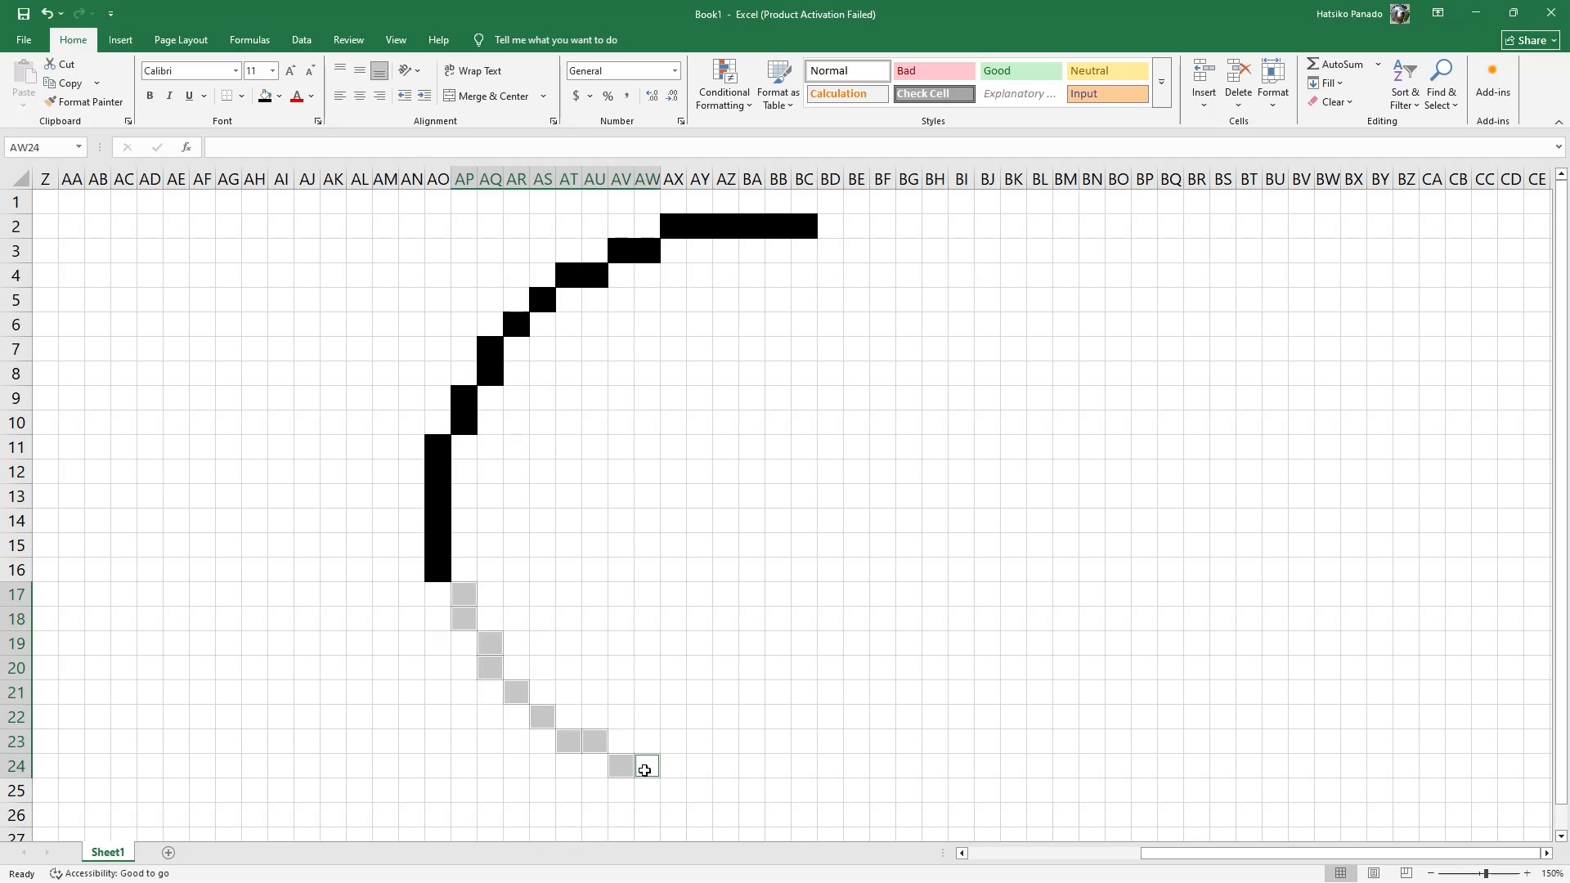
pyautogui.keyDown('ctrl'); pyautogui.click(673, 790); pyautogui.keyUp('ctrl')
pyautogui.keyDown('ctrl'); pyautogui.click(699, 790); pyautogui.keyUp('ctrl')
pyautogui.keyDown('ctrl'); pyautogui.click(726, 790); pyautogui.keyUp('ctrl')
pyautogui.keyDown('ctrl'); pyautogui.click(752, 790); pyautogui.keyUp('ctrl')
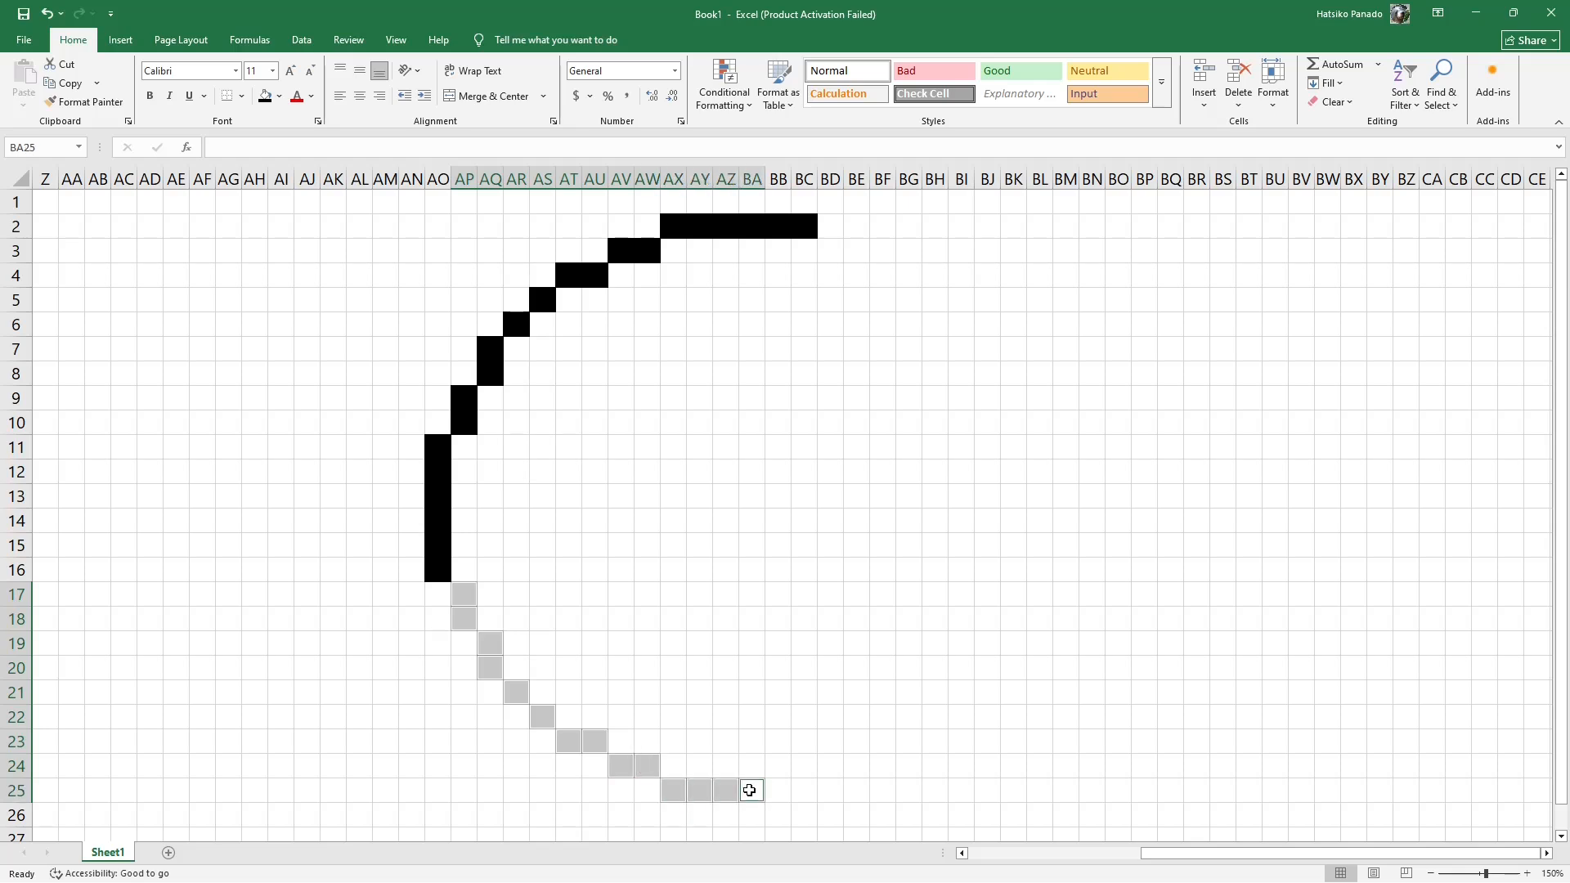
pyautogui.keyDown('ctrl'); pyautogui.click(778, 790); pyautogui.keyUp('ctrl')
pyautogui.keyDown('ctrl'); pyautogui.click(804, 790); pyautogui.keyUp('ctrl')
pyautogui.click(265, 95)
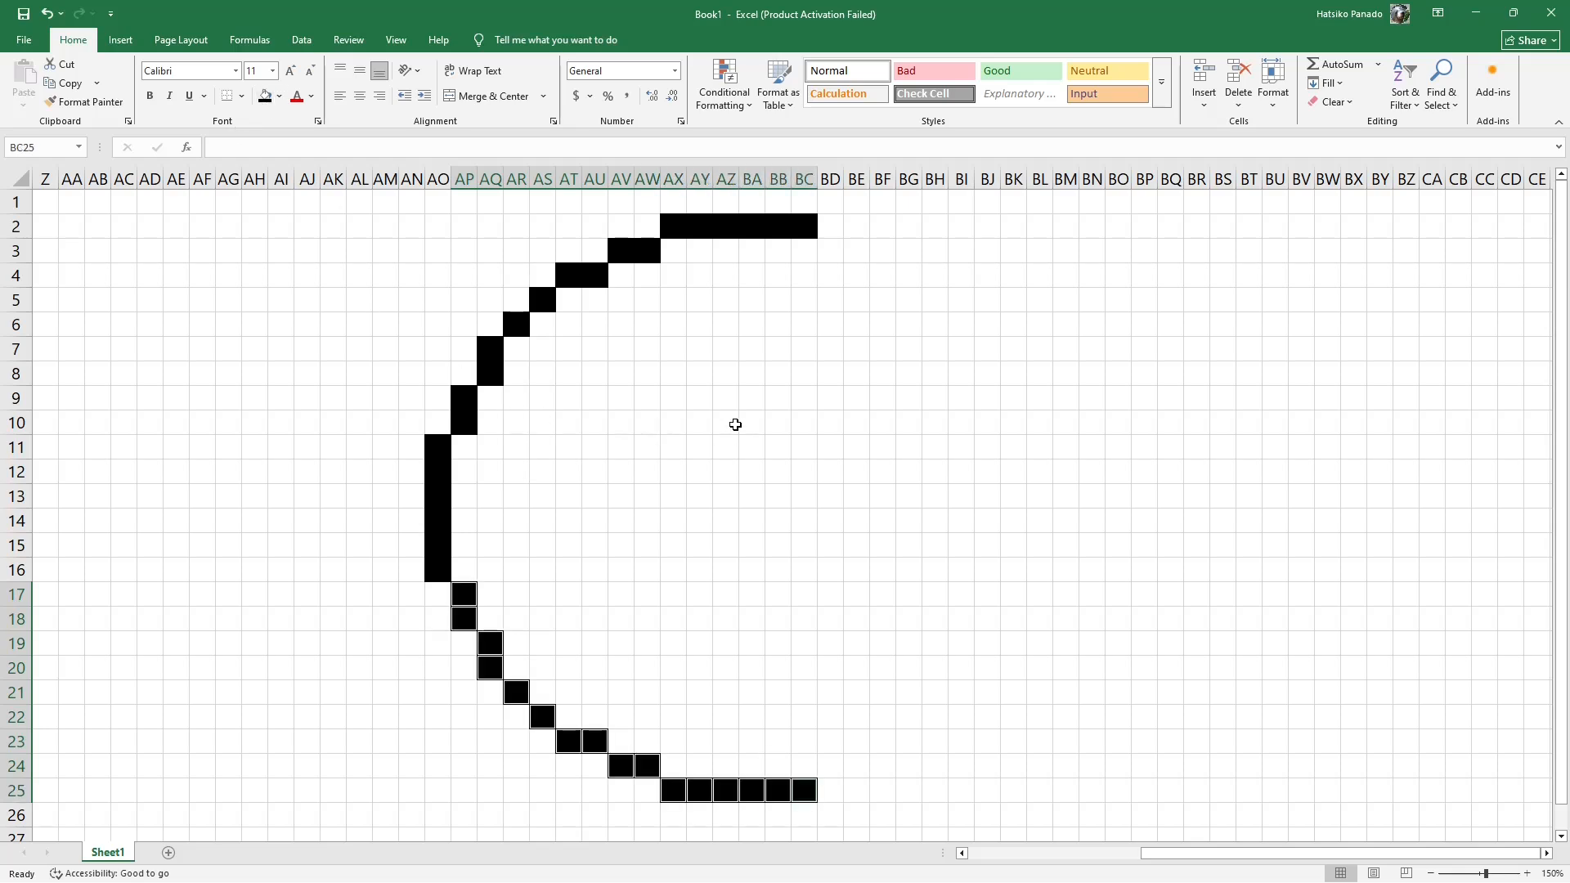
pyautogui.click(828, 766)
pyautogui.keyDown('ctrl'); pyautogui.click(855, 767); pyautogui.keyUp('ctrl')
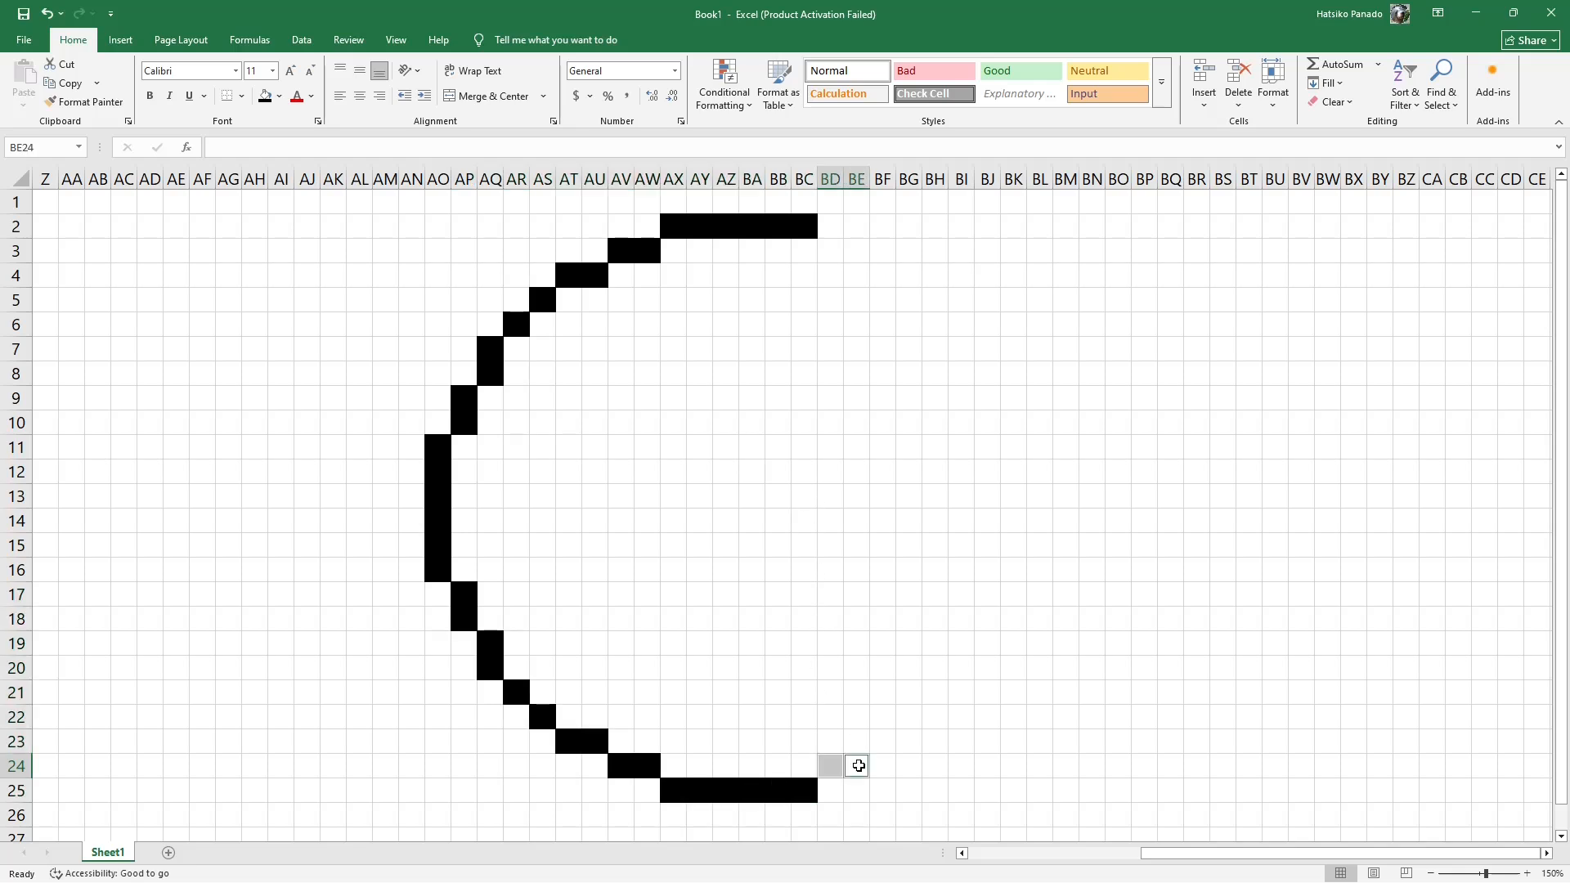
pyautogui.keyDown('ctrl'); pyautogui.click(880, 743); pyautogui.keyUp('ctrl')
pyautogui.keyDown('ctrl'); pyautogui.click(906, 742); pyautogui.keyUp('ctrl')
pyautogui.keyDown('ctrl'); pyautogui.click(934, 717); pyautogui.keyUp('ctrl')
pyautogui.keyDown('ctrl'); pyautogui.click(960, 696); pyautogui.keyUp('ctrl')
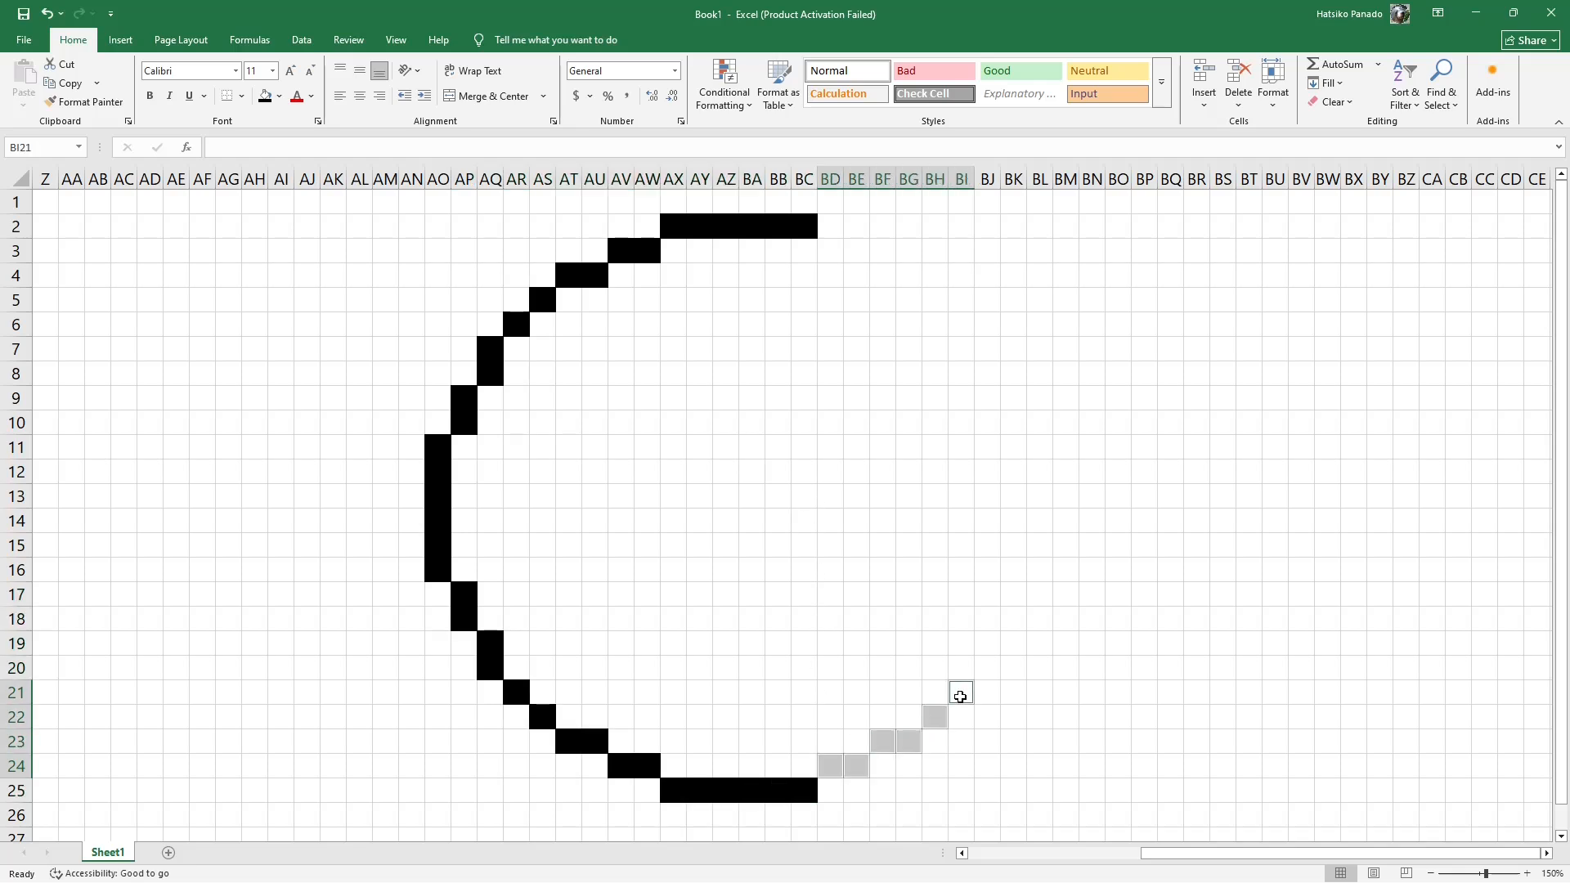
pyautogui.keyDown('ctrl'); pyautogui.click(988, 668); pyautogui.keyUp('ctrl')
pyautogui.keyDown('ctrl'); pyautogui.click(1012, 644); pyautogui.keyUp('ctrl')
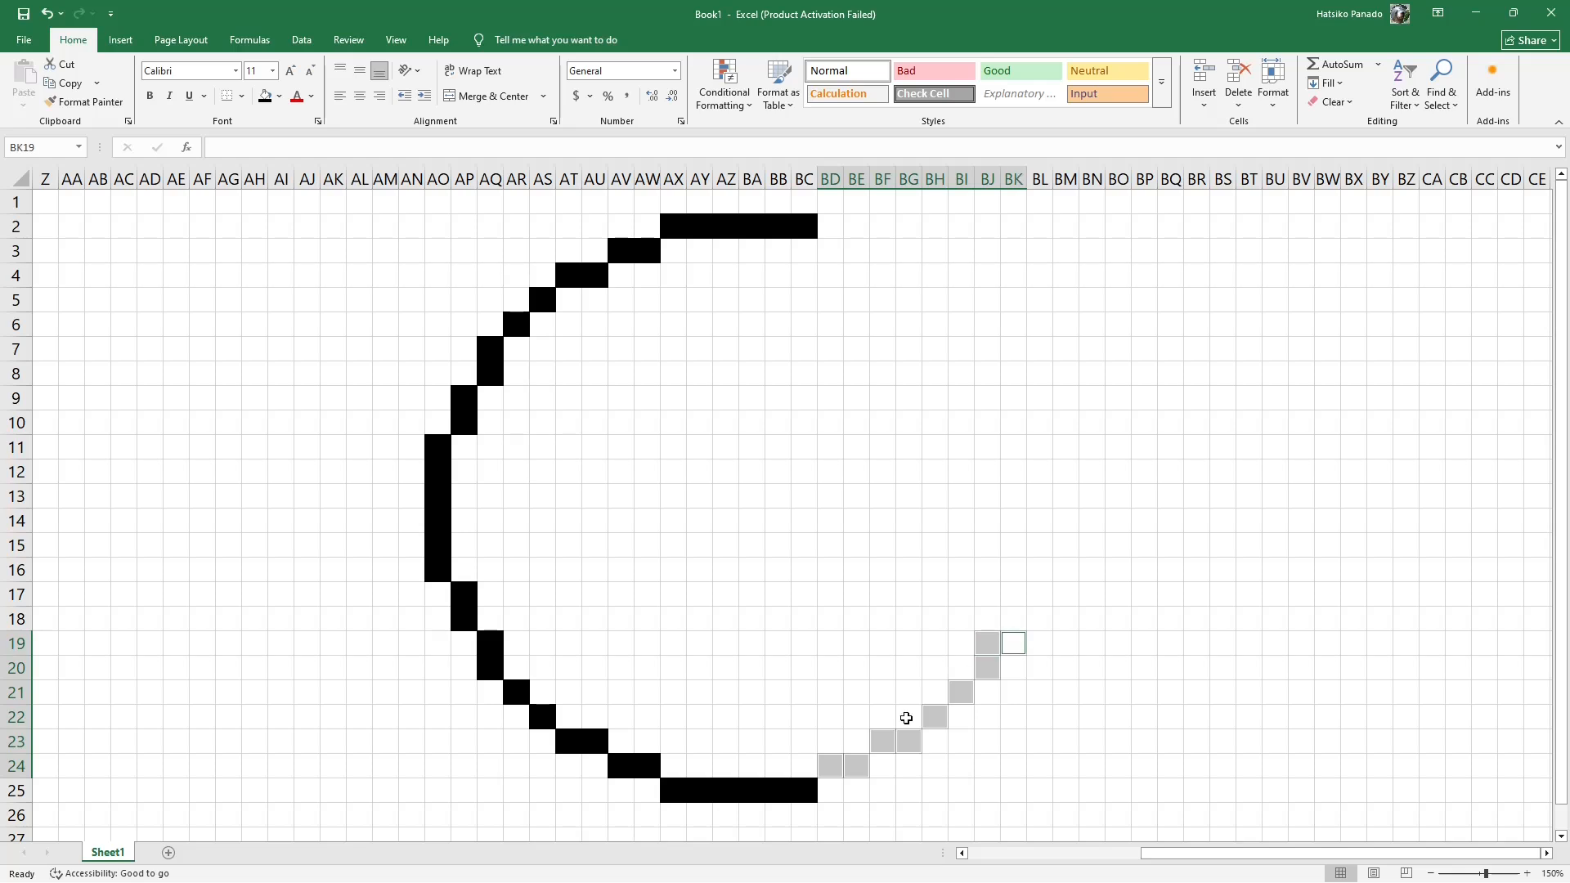
# - Fill the lower-right arc black in cells BD24:BE24, BF23:BG23, BH22, BI21, BJ19:BJ20, BK17:BK18 and BL14:BL16
pyautogui.click(828, 766)
pyautogui.keyDown('ctrl'); pyautogui.click(854, 766); pyautogui.keyUp('ctrl')
pyautogui.keyDown('ctrl'); pyautogui.click(880, 742); pyautogui.keyUp('ctrl')
pyautogui.keyDown('ctrl'); pyautogui.click(907, 740); pyautogui.keyUp('ctrl')
pyautogui.keyDown('ctrl'); pyautogui.click(934, 717); pyautogui.keyUp('ctrl')
pyautogui.keyDown('ctrl'); pyautogui.click(958, 696); pyautogui.keyUp('ctrl')
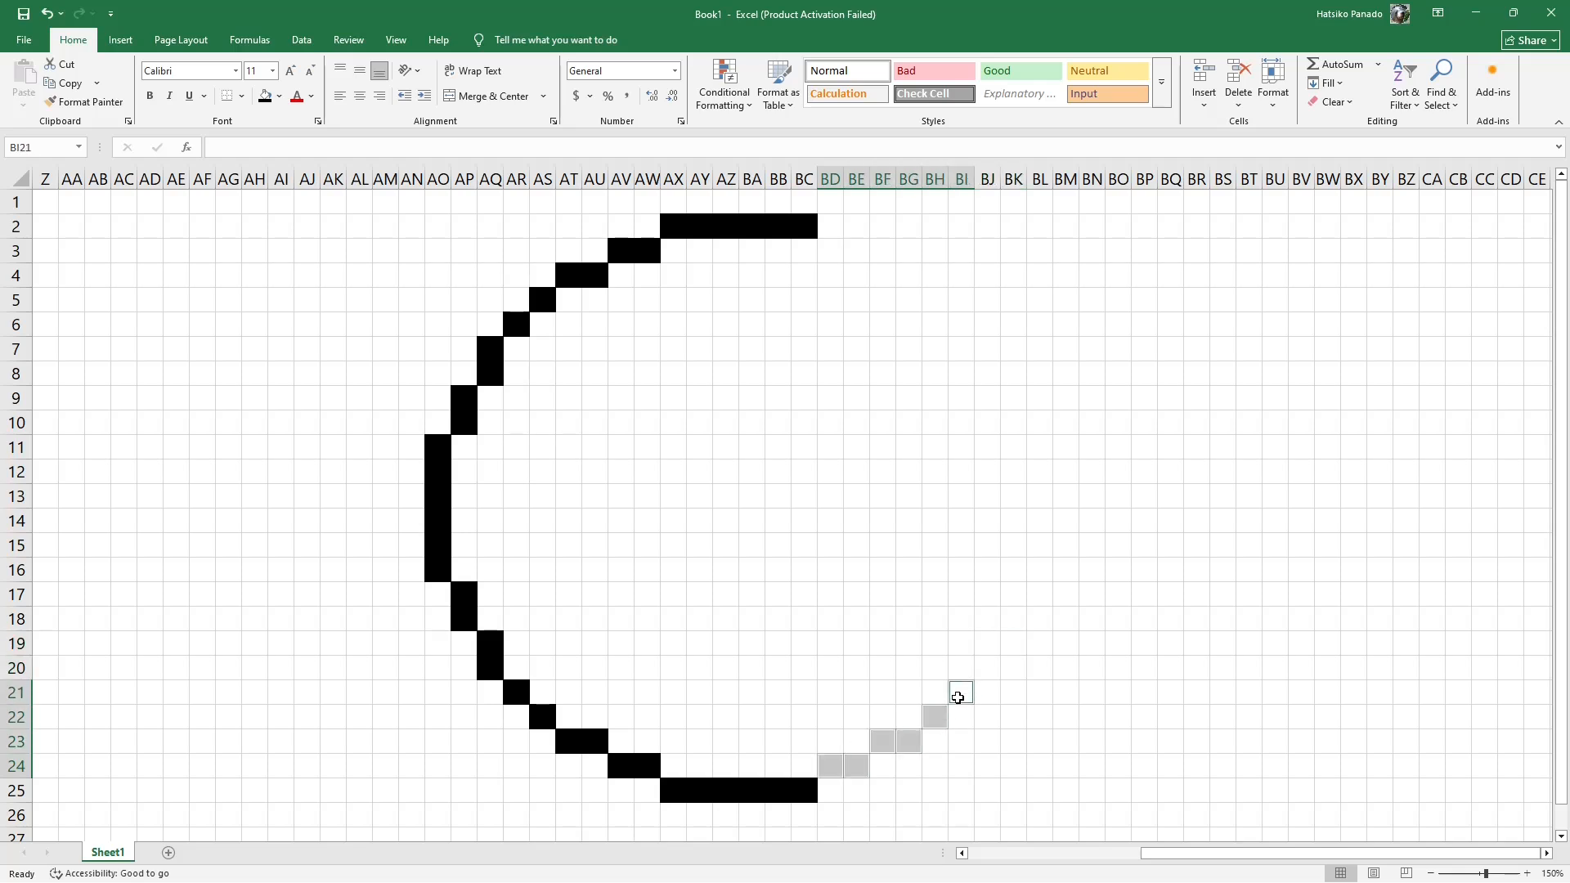
pyautogui.keyDown('ctrl'); pyautogui.click(988, 669); pyautogui.keyUp('ctrl')
pyautogui.keyDown('ctrl'); pyautogui.click(988, 643); pyautogui.keyUp('ctrl')
pyautogui.keyDown('ctrl'); pyautogui.click(1013, 619); pyautogui.keyUp('ctrl')
pyautogui.keyDown('ctrl'); pyautogui.click(1013, 596); pyautogui.keyUp('ctrl')
pyautogui.keyDown('ctrl'); pyautogui.click(1040, 570); pyautogui.keyUp('ctrl')
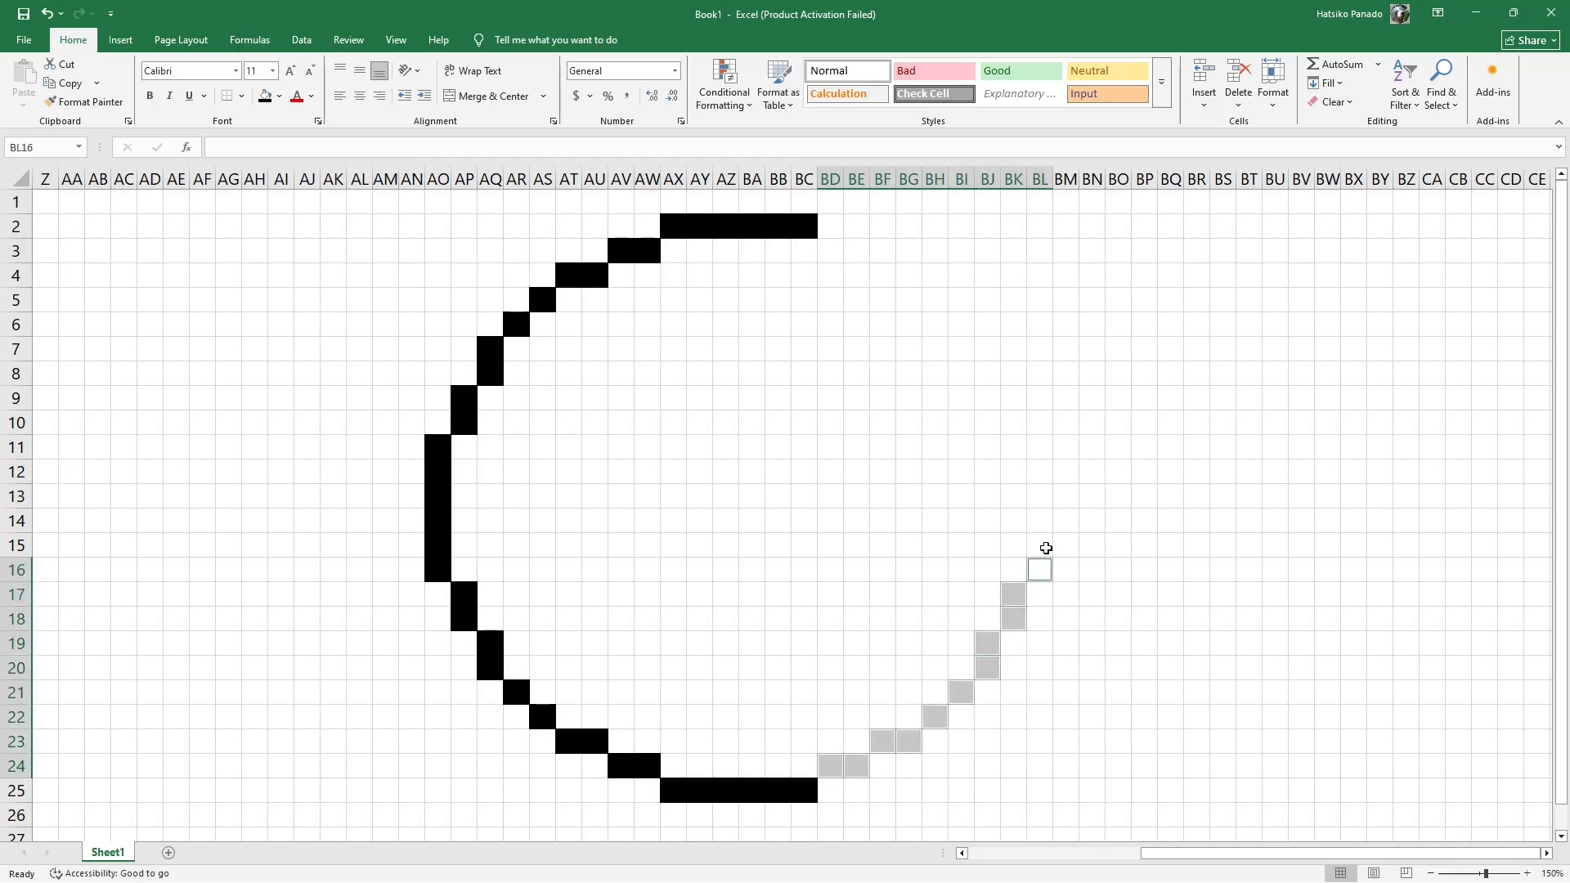
pyautogui.keyDown('ctrl'); pyautogui.click(1040, 546); pyautogui.keyUp('ctrl')
pyautogui.keyDown('ctrl'); pyautogui.click(1039, 521); pyautogui.keyUp('ctrl')
pyautogui.click(264, 95)
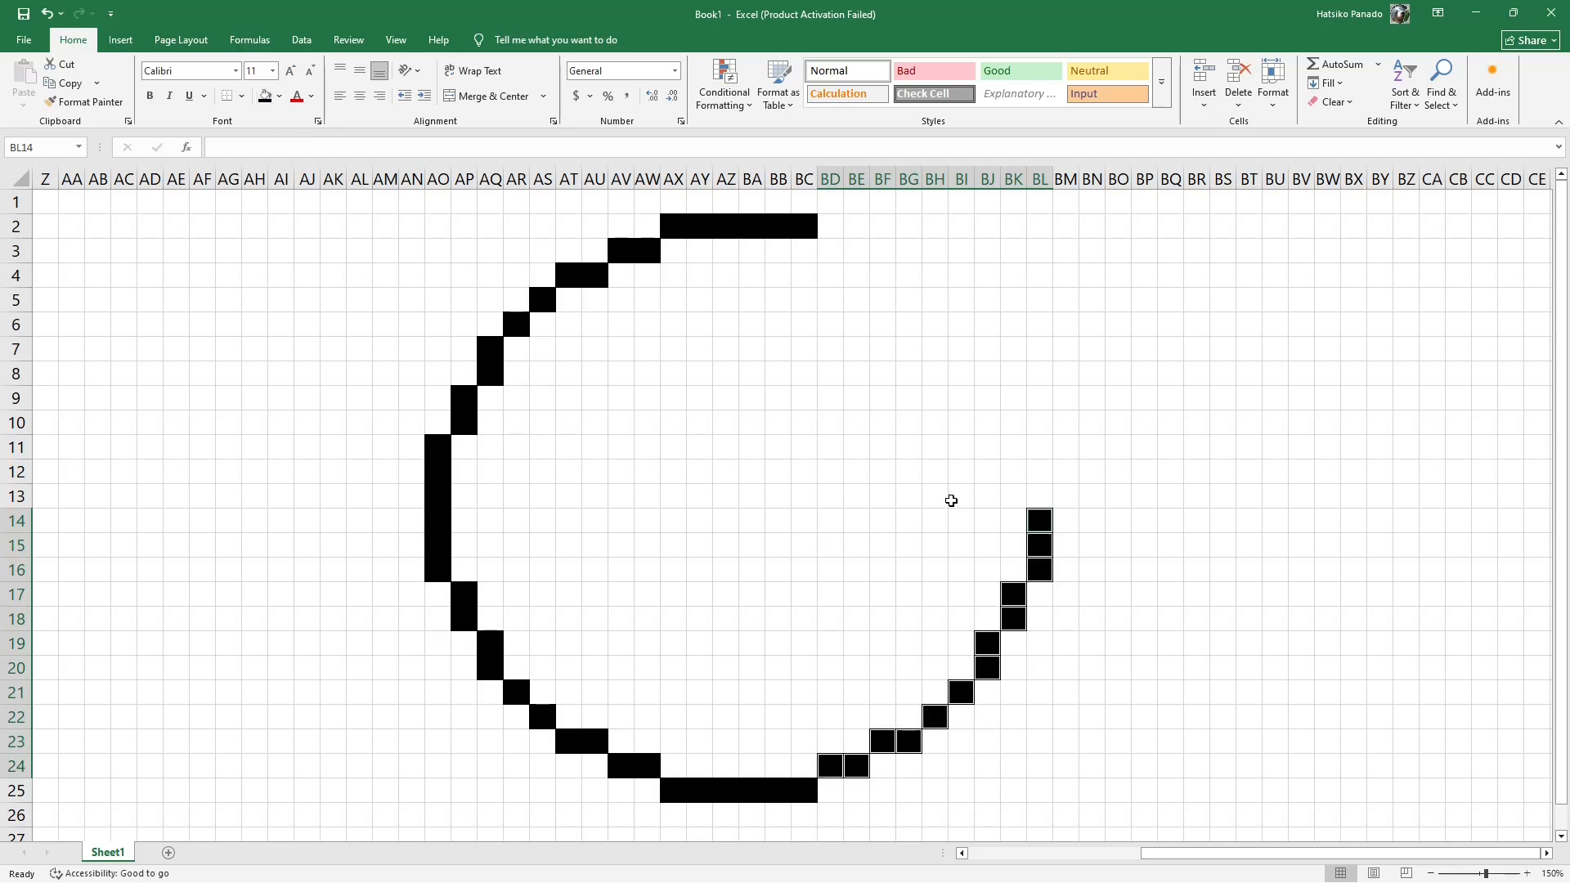
# - Fill the range AX3:BC3, directly beneath the black top edge, with light blue
pyautogui.click(802, 255)
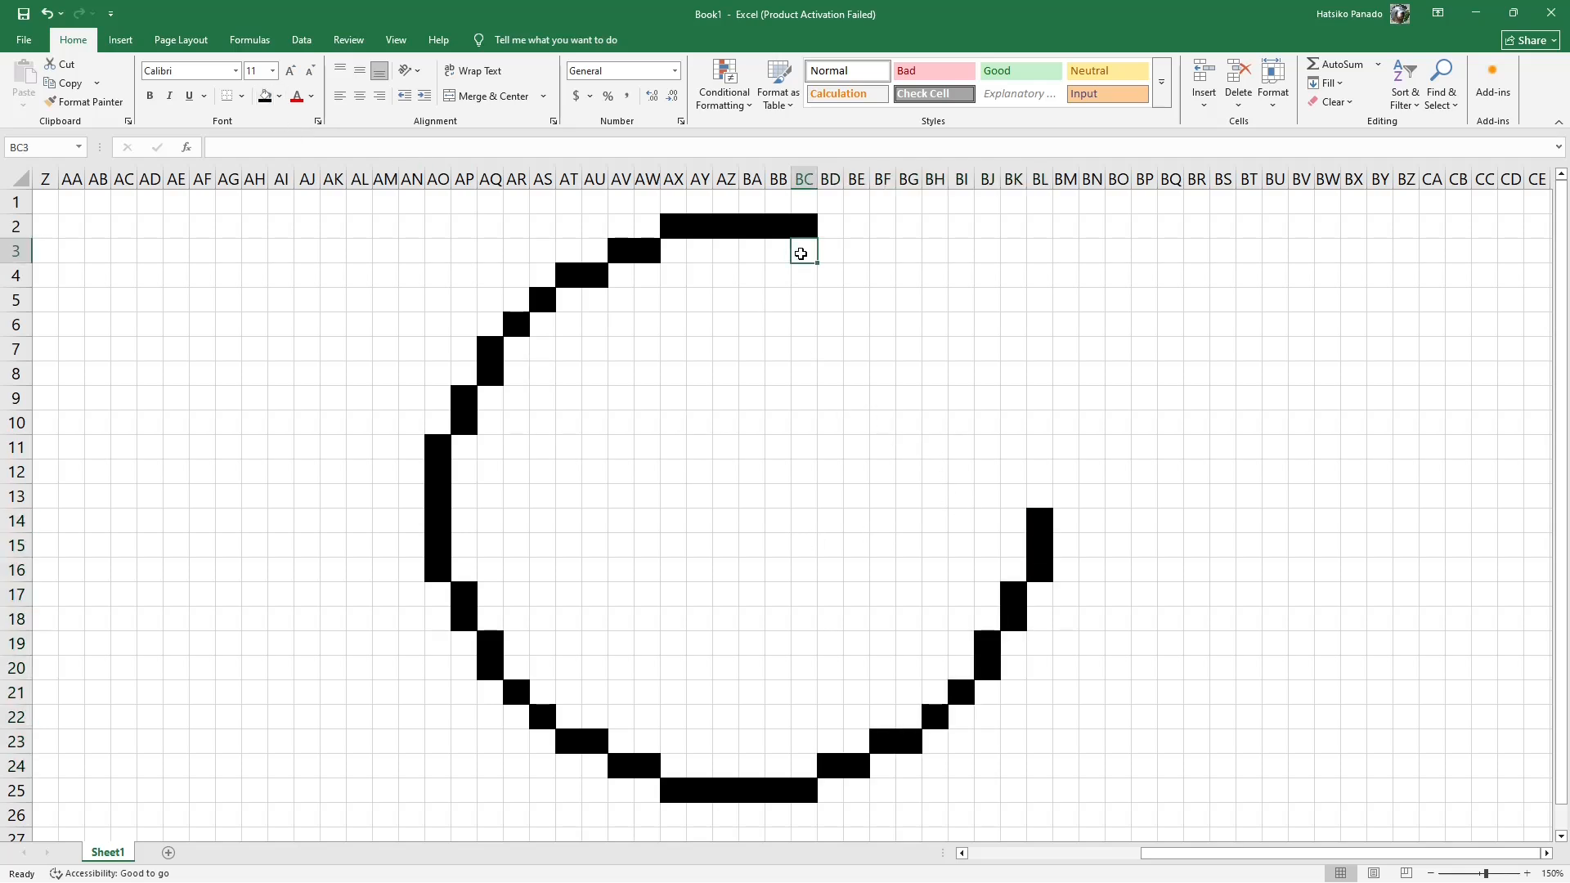
pyautogui.moveTo(673, 252); pyautogui.dragTo(802, 253)
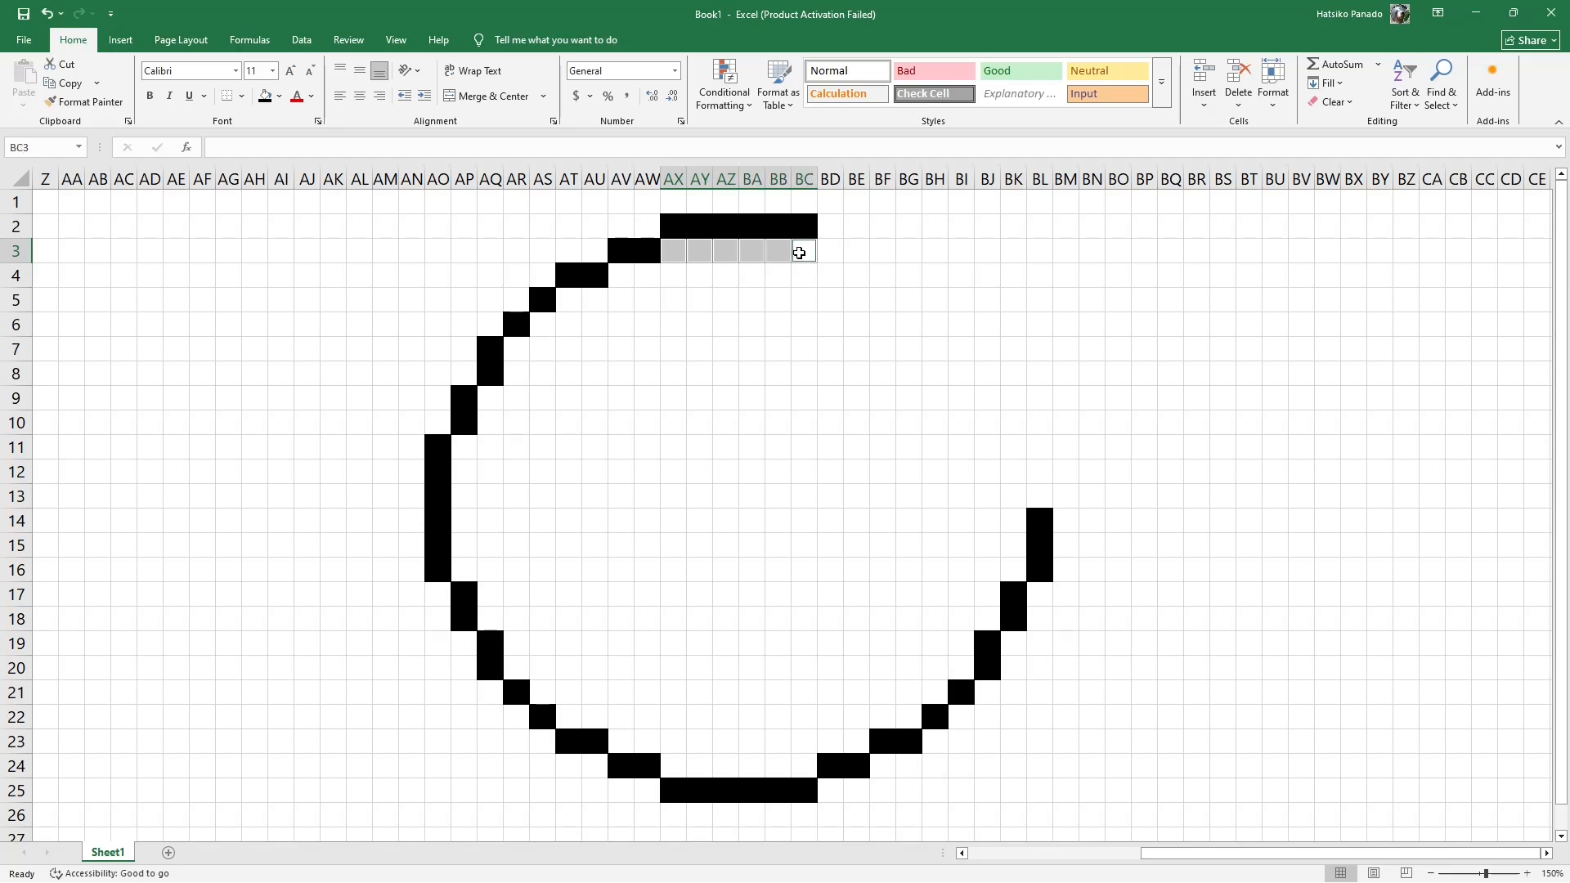
pyautogui.click(278, 96)
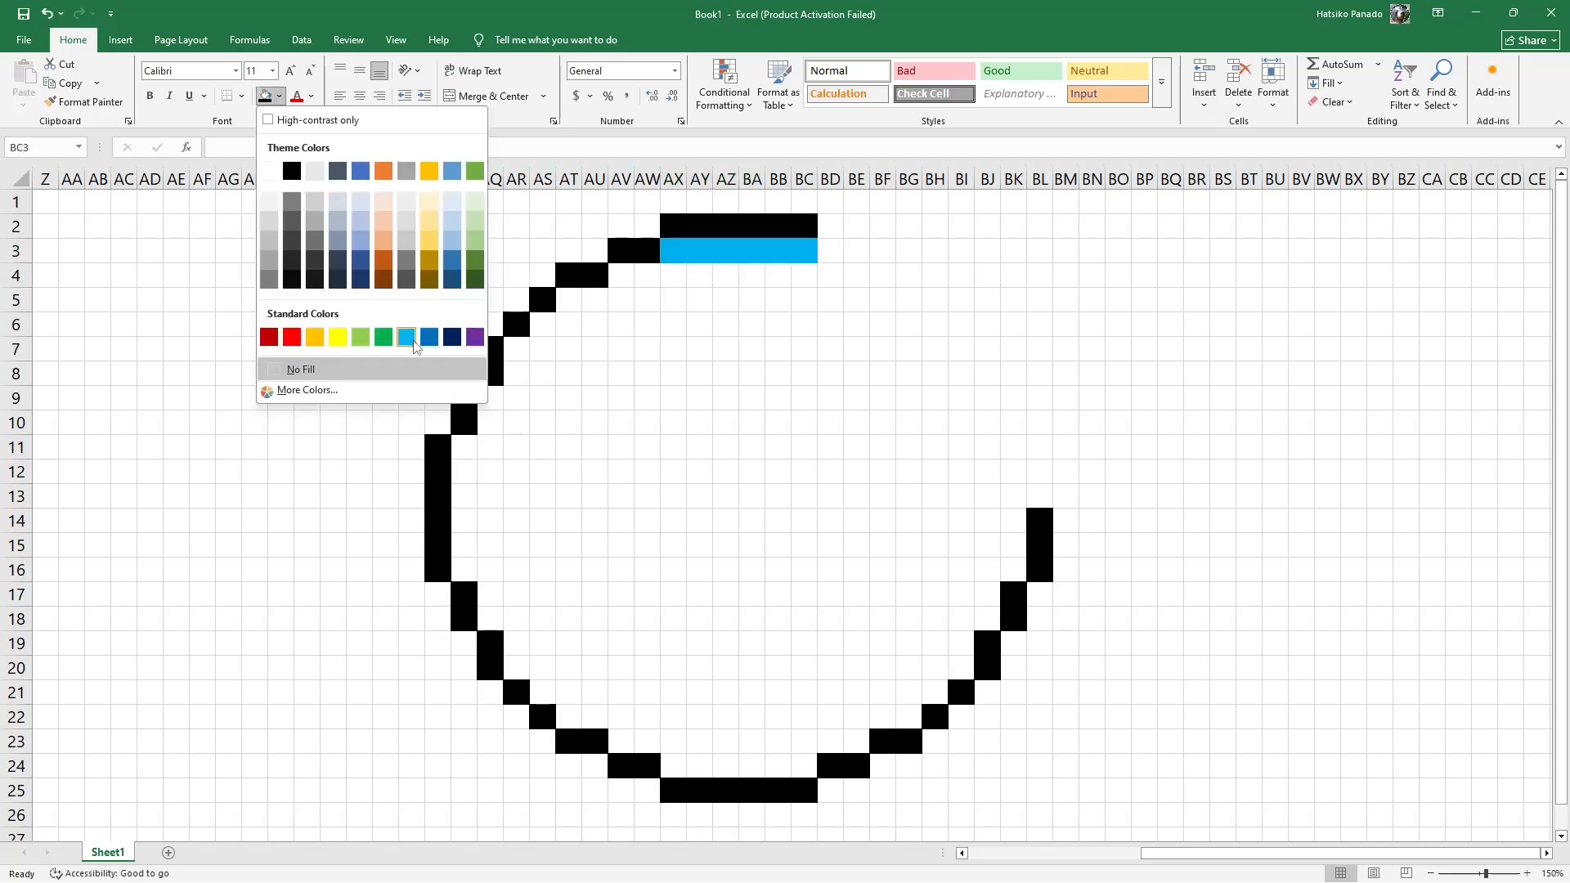
pyautogui.click(435, 229)
# - Fill the upper part of the inner curve light blue in cells BA4:BB4, AZ5, AY6, AX7, AW8:AW9 and AV10:AV13
pyautogui.moveTo(758, 275); pyautogui.dragTo(776, 274)
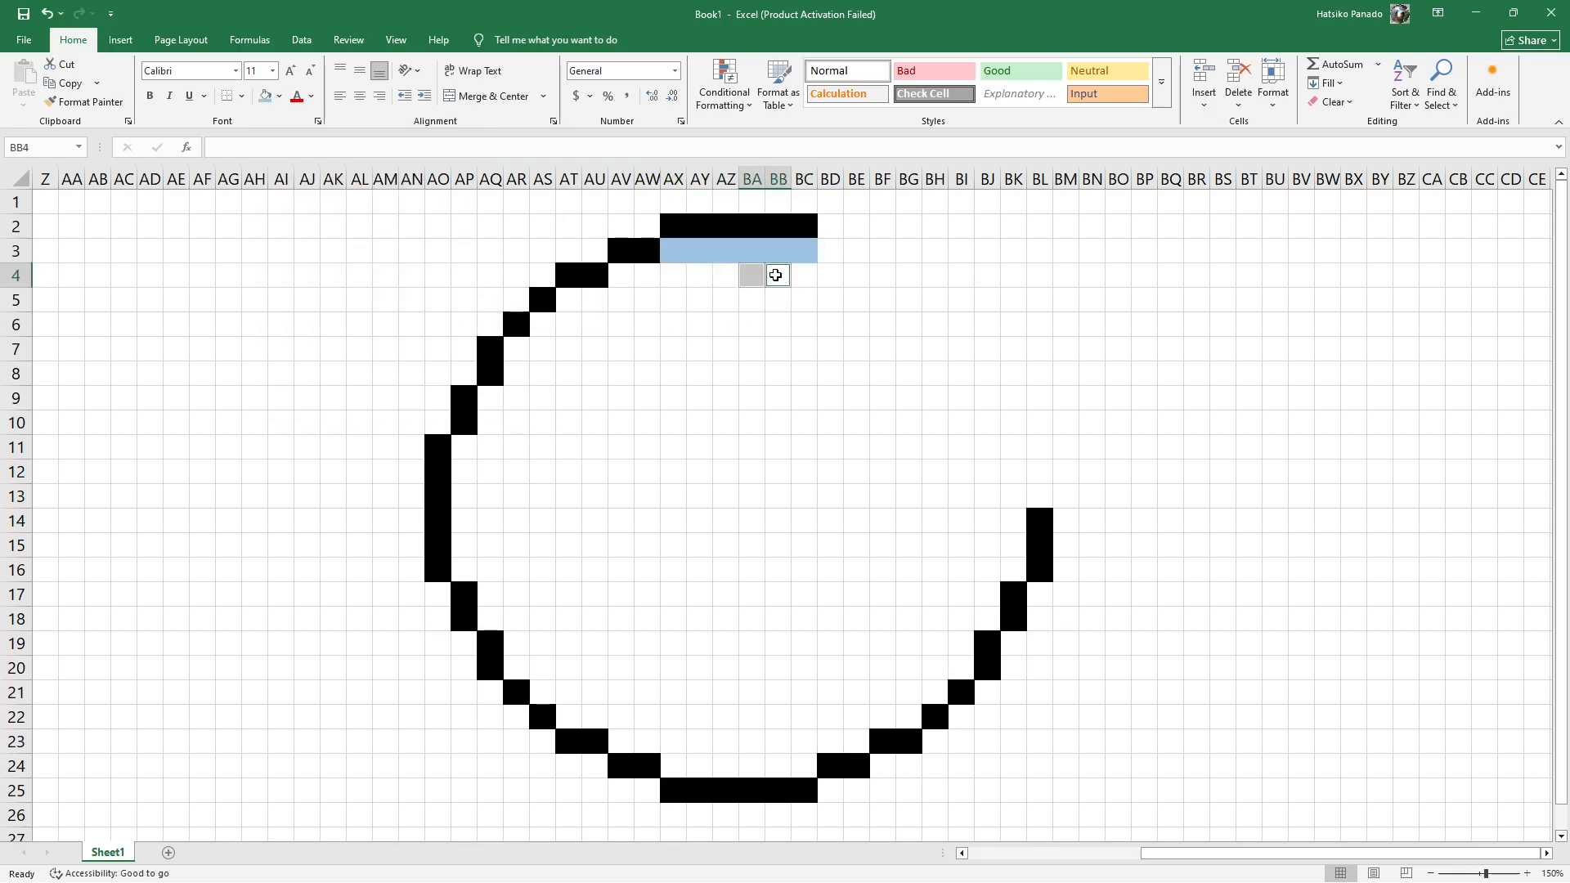
pyautogui.keyDown('ctrl'); pyautogui.click(726, 299); pyautogui.keyUp('ctrl')
pyautogui.keyDown('ctrl'); pyautogui.click(700, 324); pyautogui.keyUp('ctrl')
pyautogui.keyDown('ctrl'); pyautogui.click(673, 348); pyautogui.keyUp('ctrl')
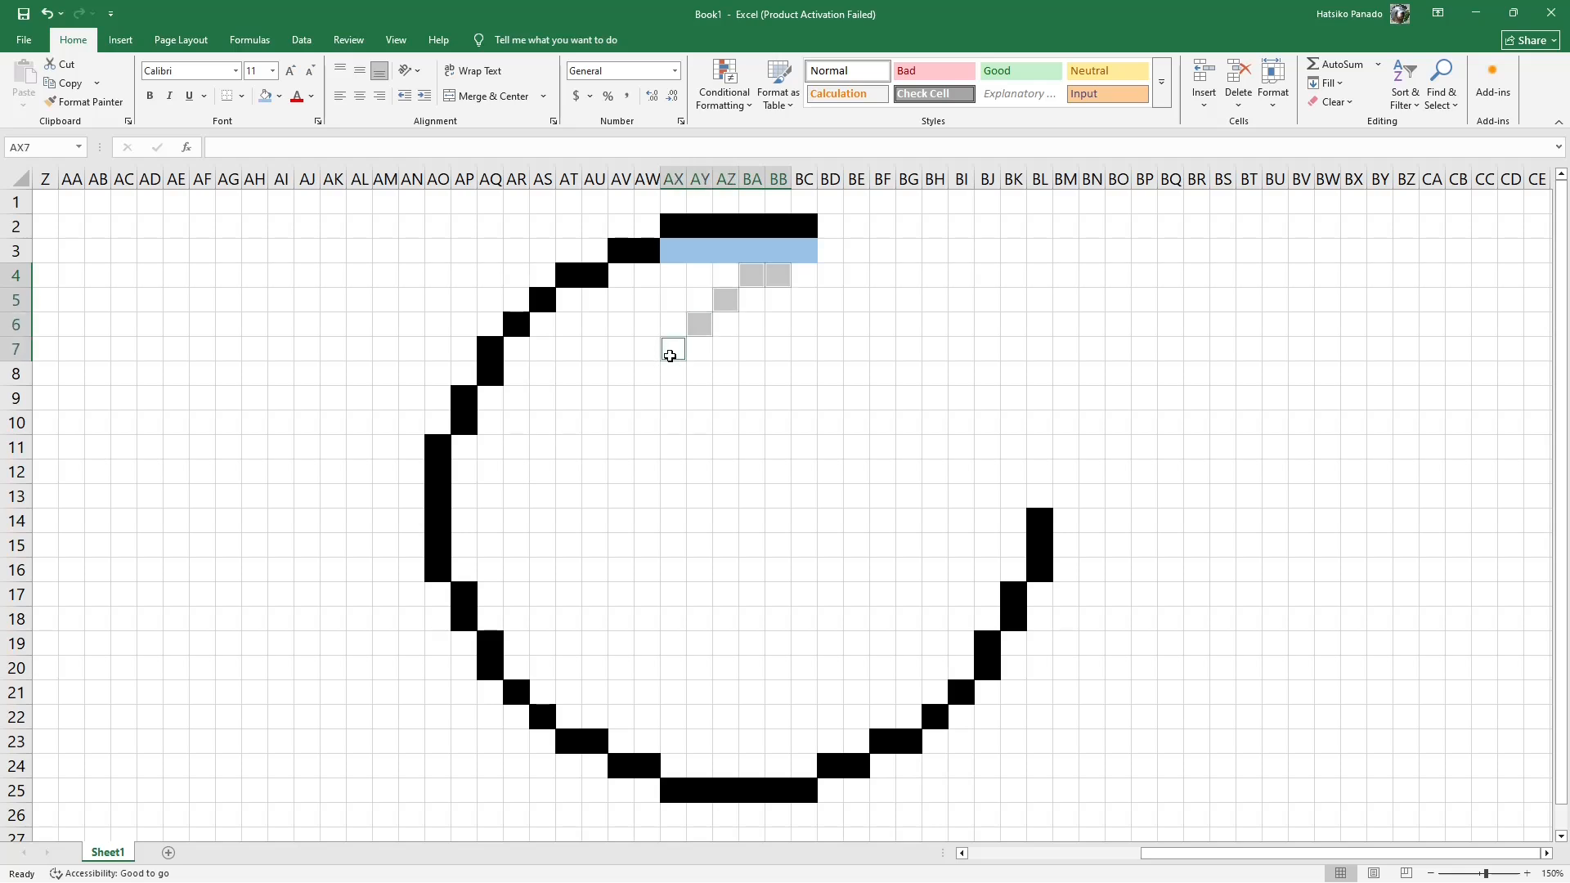
pyautogui.keyDown('ctrl'); pyautogui.click(647, 374); pyautogui.keyUp('ctrl')
pyautogui.keyDown('ctrl'); pyautogui.click(647, 399); pyautogui.keyUp('ctrl')
pyautogui.keyDown('ctrl'); pyautogui.click(621, 423); pyautogui.keyUp('ctrl')
pyautogui.keyDown('ctrl'); pyautogui.click(621, 448); pyautogui.keyUp('ctrl')
pyautogui.keyDown('ctrl'); pyautogui.click(621, 472); pyautogui.keyUp('ctrl')
pyautogui.keyDown('ctrl'); pyautogui.click(621, 497); pyautogui.keyUp('ctrl')
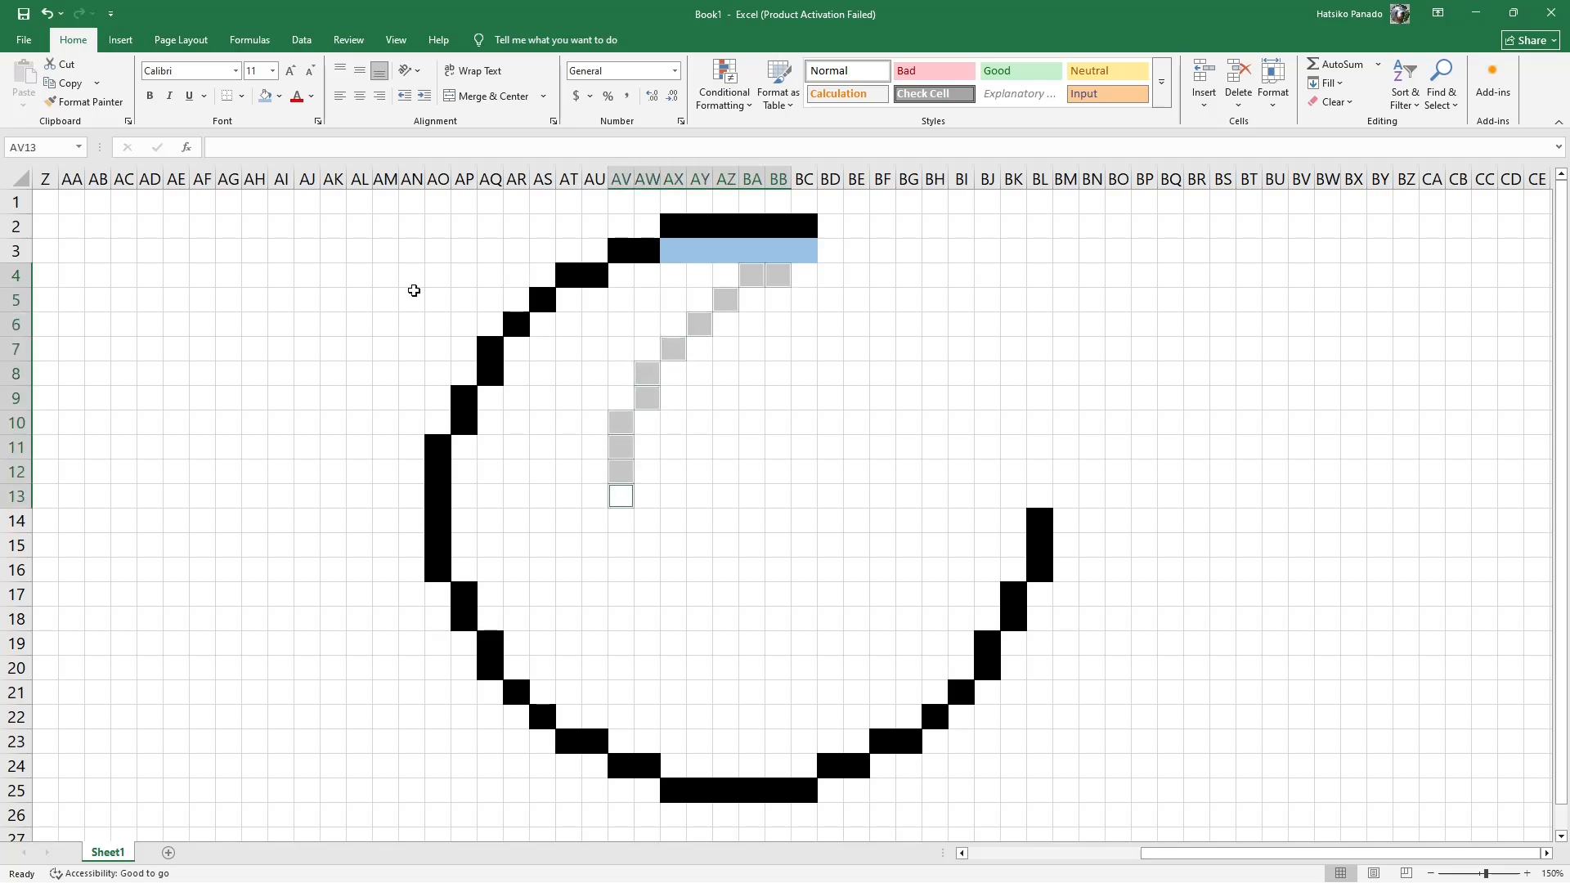
# - Continue the inner curve downward by filling cells AW14:AW15, AX16:AX17, AY18 and AZ19:BB19 light blue
pyautogui.click(647, 521)
pyautogui.keyDown('ctrl'); pyautogui.click(647, 545); pyautogui.keyUp('ctrl')
pyautogui.keyDown('ctrl'); pyautogui.click(674, 570); pyautogui.keyUp('ctrl')
pyautogui.keyDown('ctrl'); pyautogui.click(673, 594); pyautogui.keyUp('ctrl')
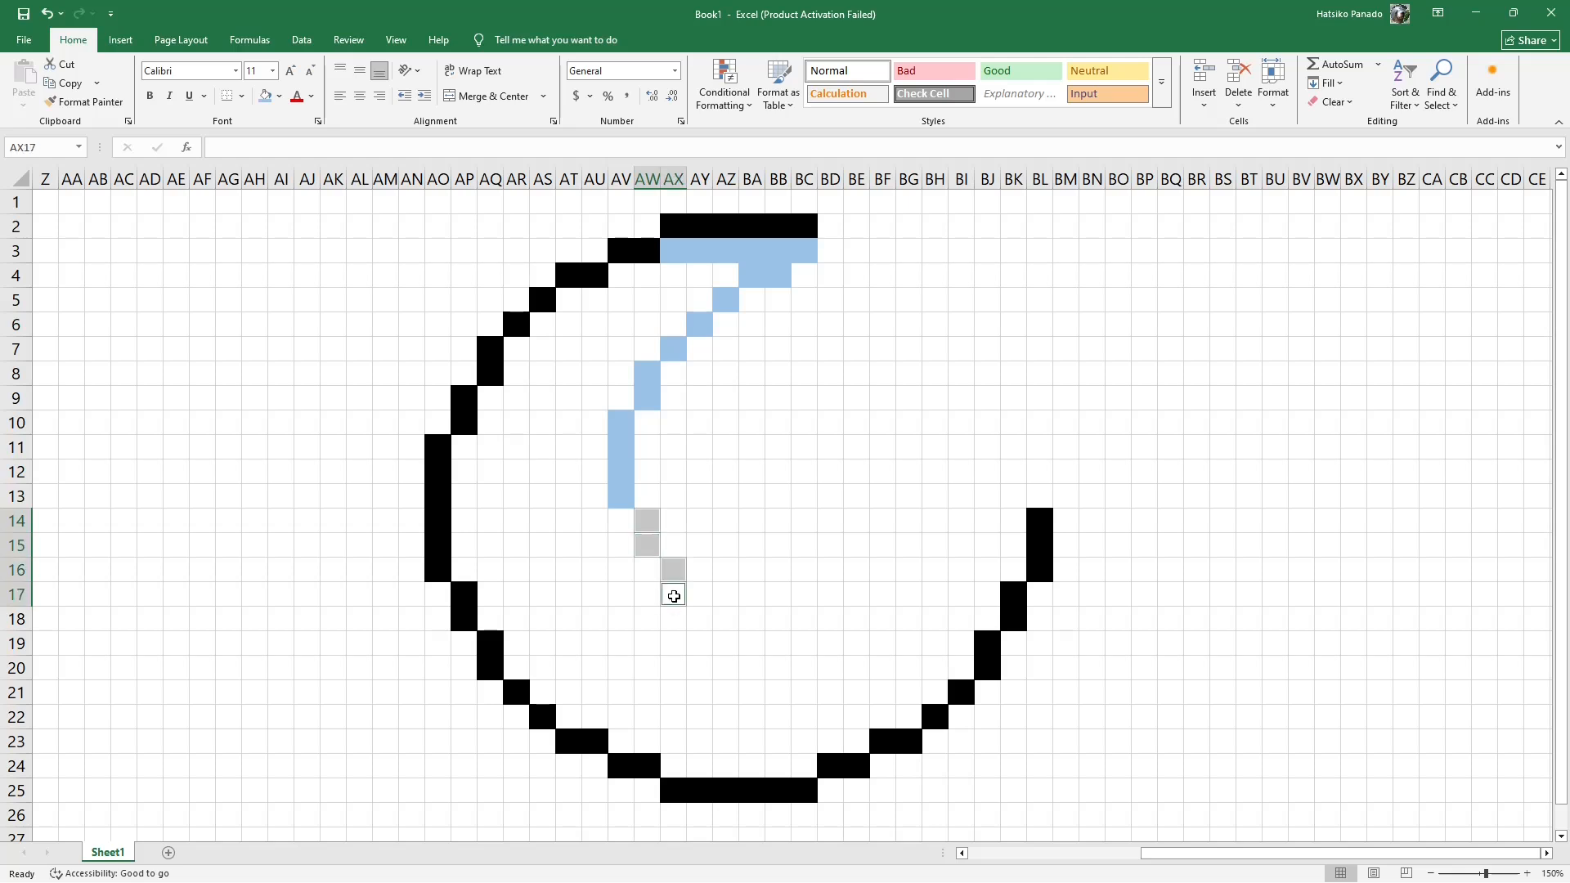
pyautogui.keyDown('ctrl'); pyautogui.click(698, 619); pyautogui.keyUp('ctrl')
pyautogui.keyDown('ctrl'); pyautogui.click(726, 644); pyautogui.keyUp('ctrl')
pyautogui.keyDown('ctrl'); pyautogui.click(752, 644); pyautogui.keyUp('ctrl')
pyautogui.keyDown('ctrl'); pyautogui.click(778, 644); pyautogui.keyUp('ctrl')
pyautogui.click(266, 97)
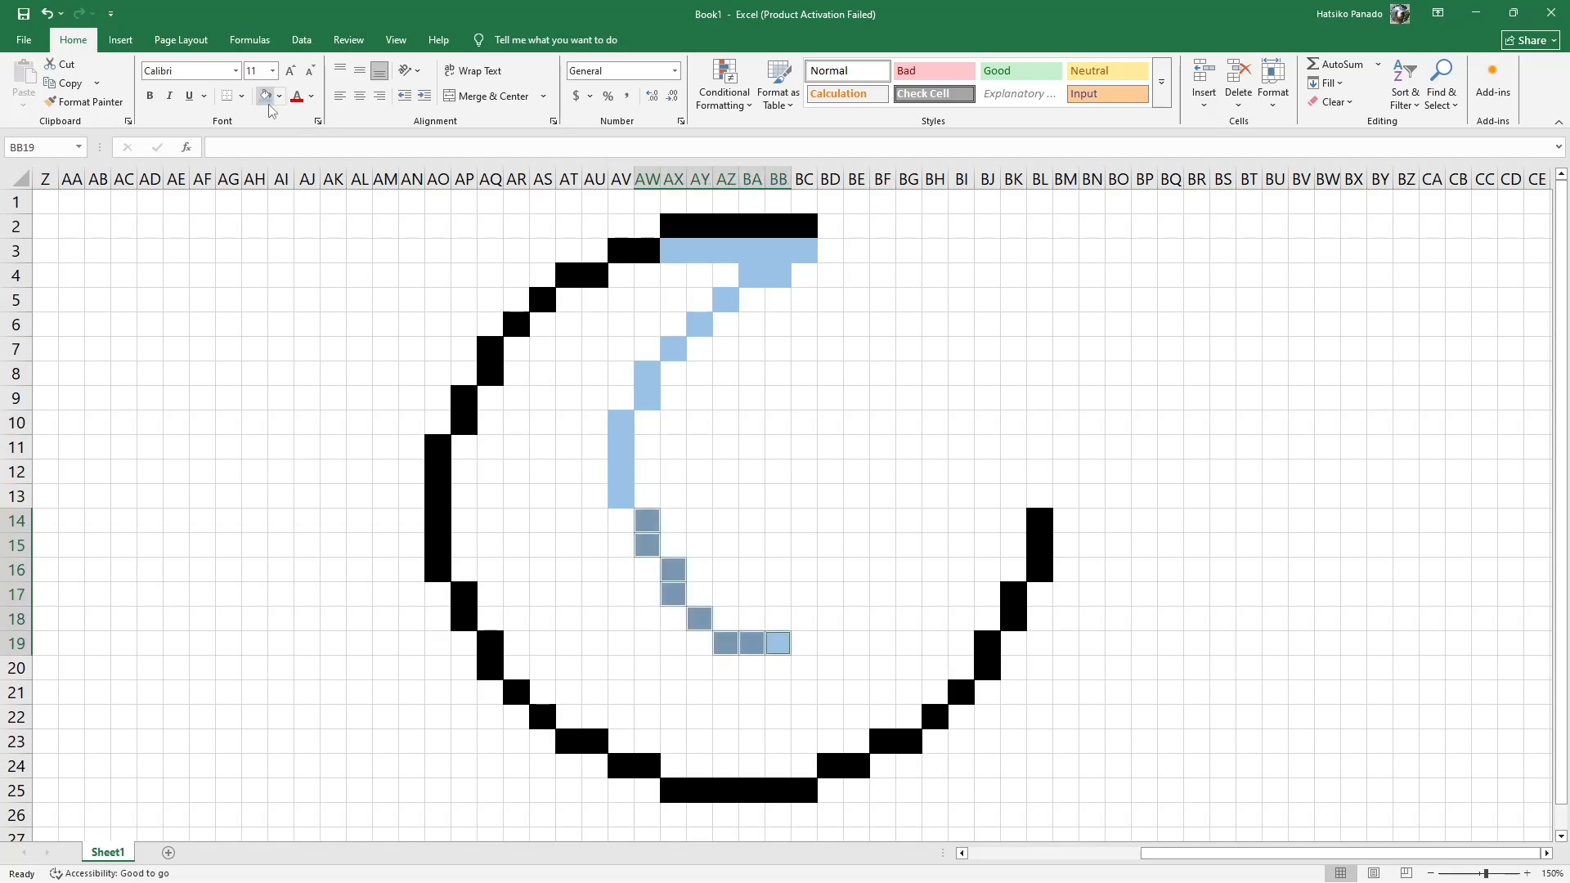
# - Complete the inner curve by filling cells BC20:BE20, BF19:BG19, BH18, BI17:BJ17 and BK14:BK16 light blue
pyautogui.click(817, 670)
pyautogui.keyDown('ctrl'); pyautogui.click(830, 669); pyautogui.keyUp('ctrl')
pyautogui.keyDown('ctrl'); pyautogui.click(849, 668); pyautogui.keyUp('ctrl')
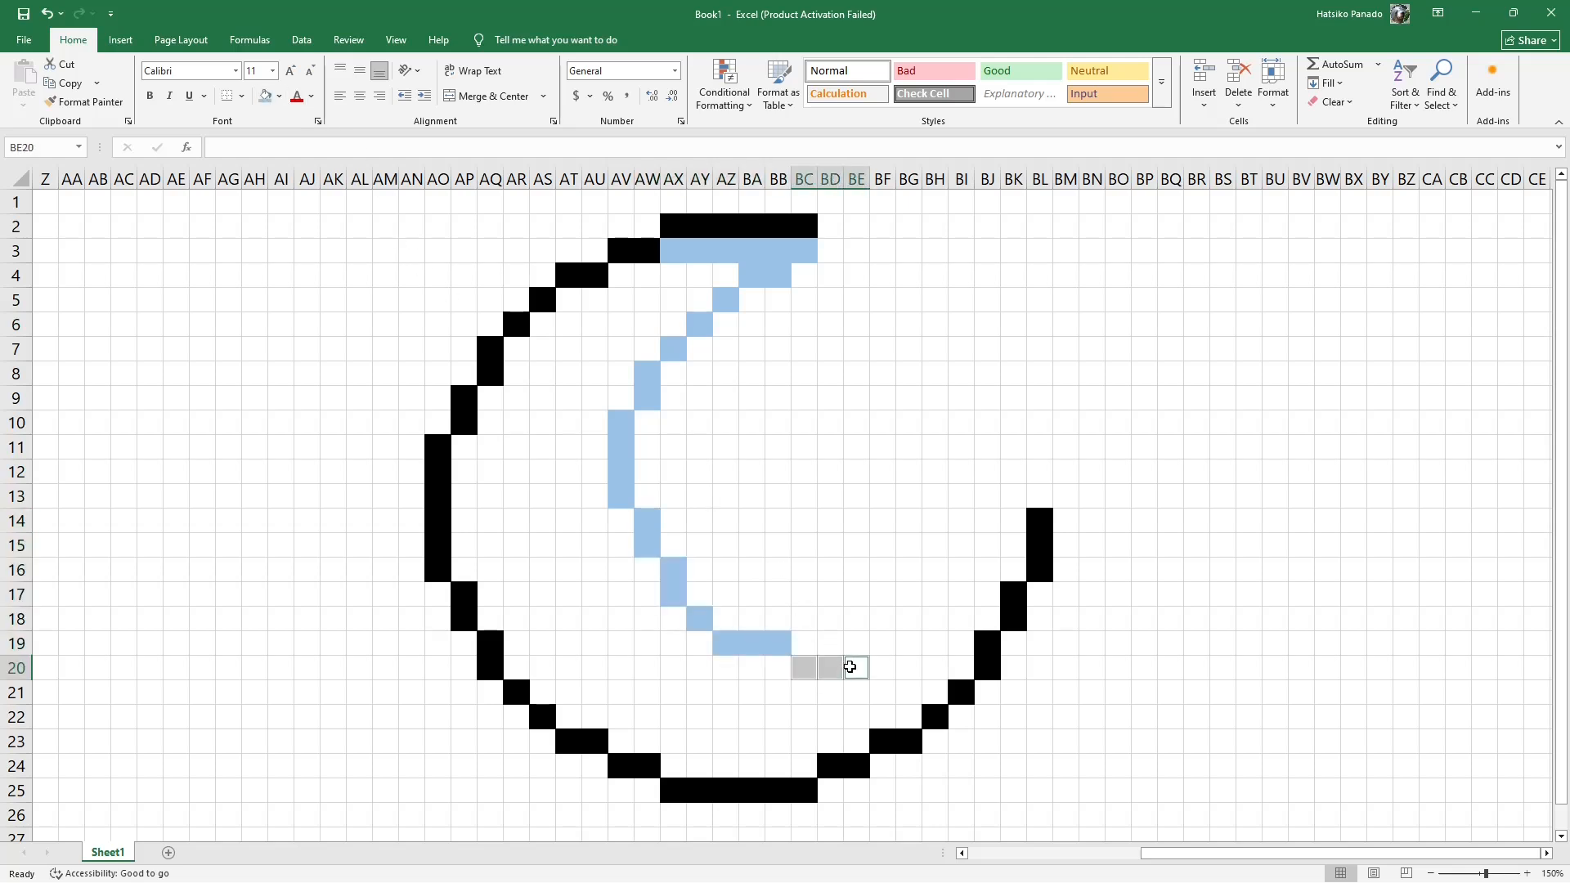
pyautogui.keyDown('ctrl'); pyautogui.click(882, 644); pyautogui.keyUp('ctrl')
pyautogui.keyDown('ctrl'); pyautogui.click(906, 637); pyautogui.keyUp('ctrl')
pyautogui.keyDown('ctrl'); pyautogui.click(933, 621); pyautogui.keyUp('ctrl')
pyautogui.keyDown('ctrl'); pyautogui.click(961, 596); pyautogui.keyUp('ctrl')
pyautogui.keyDown('ctrl'); pyautogui.click(991, 597); pyautogui.keyUp('ctrl')
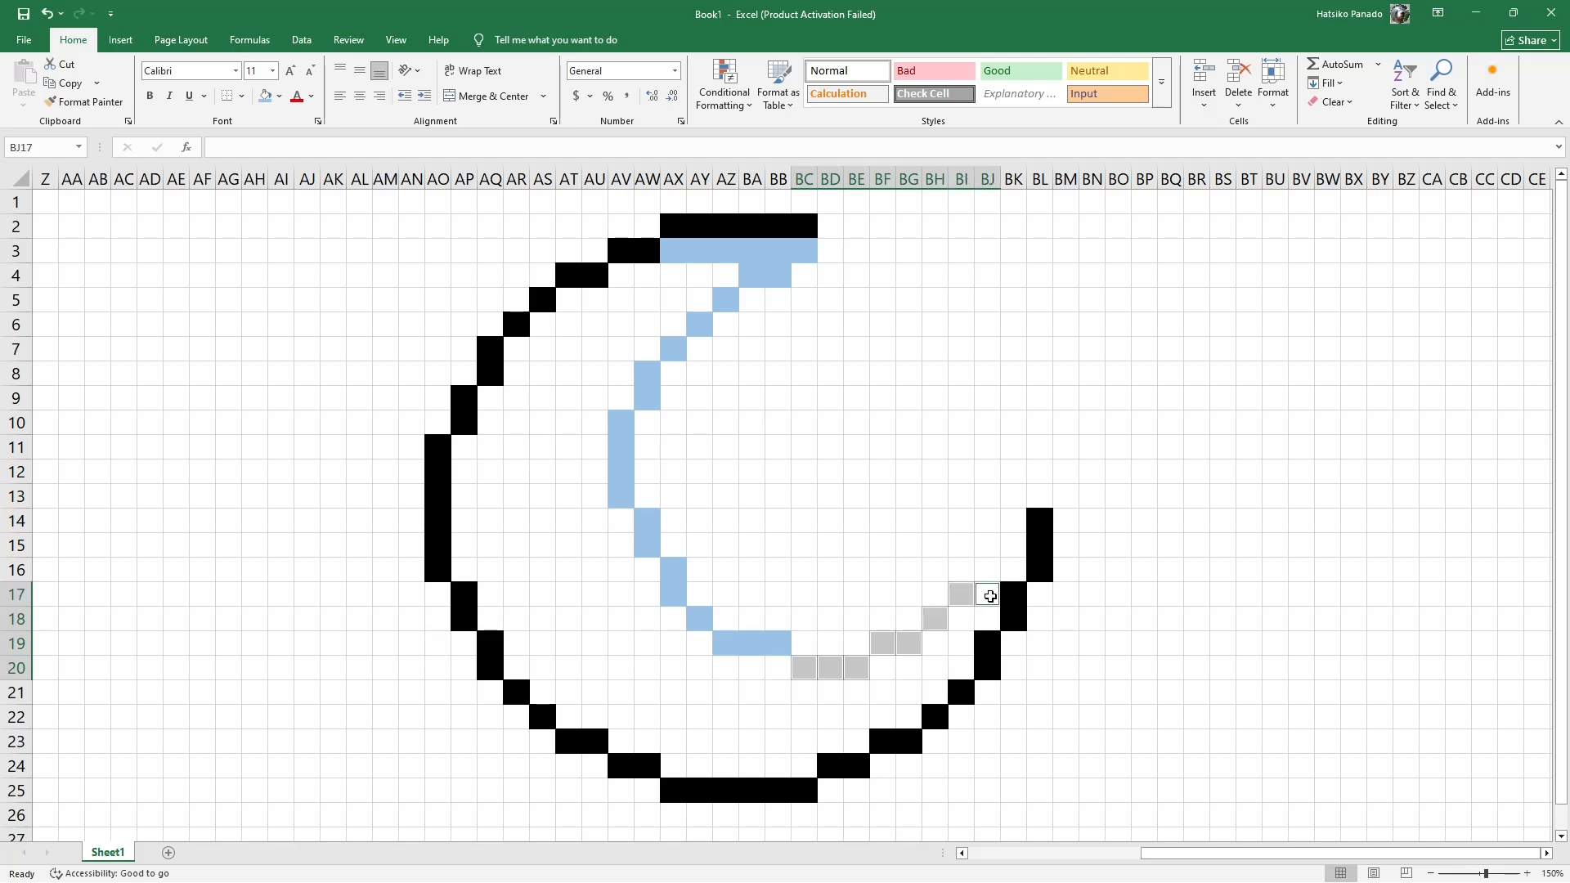
pyautogui.keyDown('ctrl'); pyautogui.click(1013, 570); pyautogui.keyUp('ctrl')
pyautogui.keyDown('ctrl'); pyautogui.click(1014, 546); pyautogui.keyUp('ctrl')
pyautogui.keyDown('ctrl'); pyautogui.click(1013, 521); pyautogui.keyUp('ctrl')
pyautogui.click(266, 97)
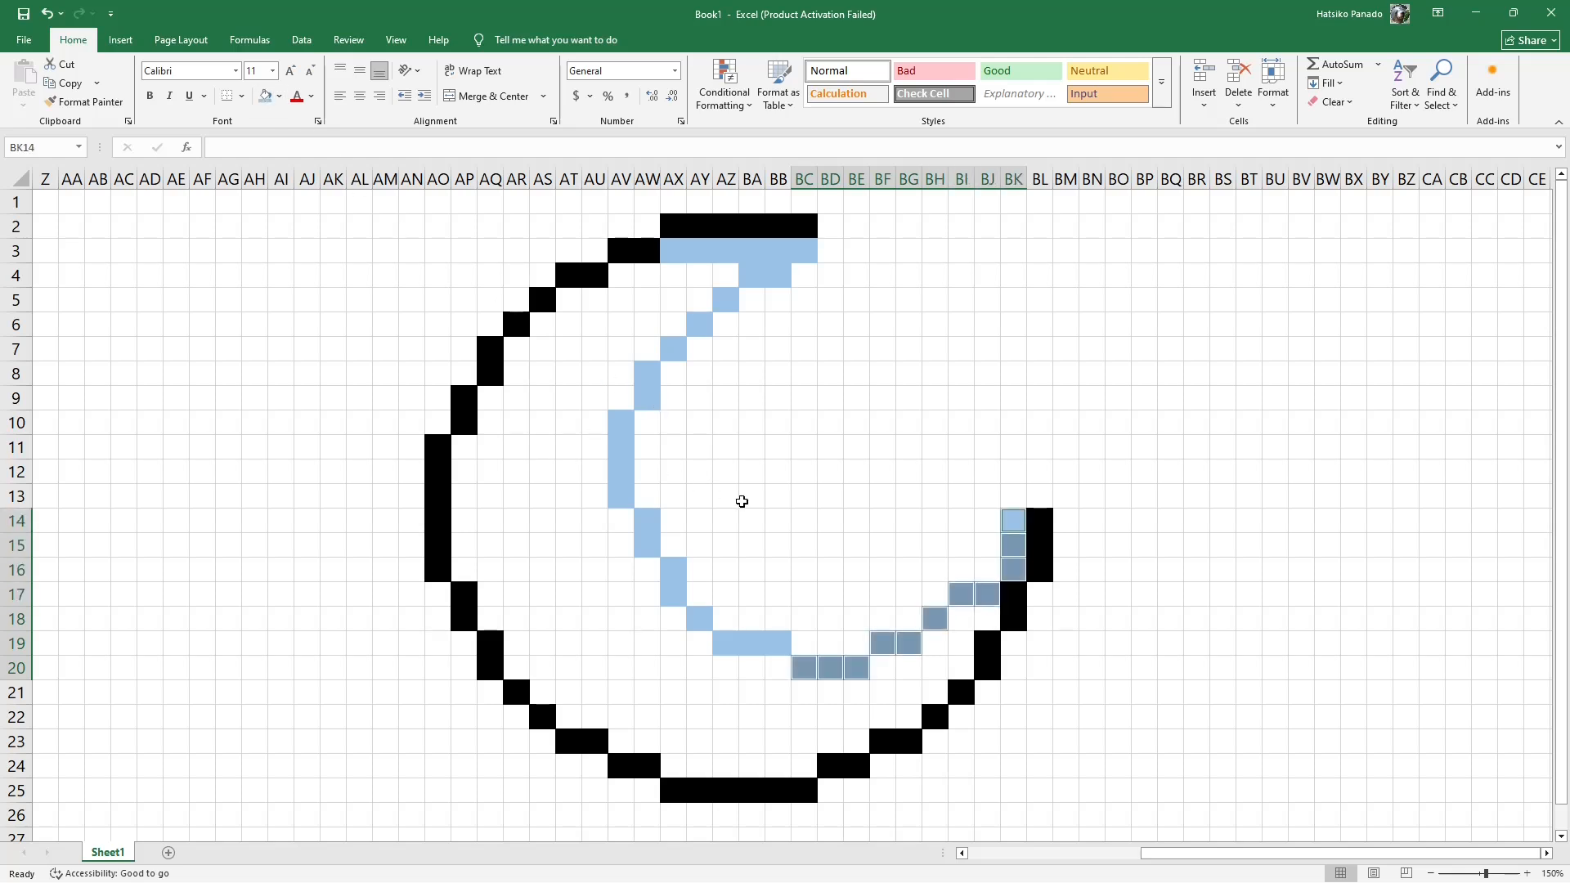
pyautogui.click(788, 405)
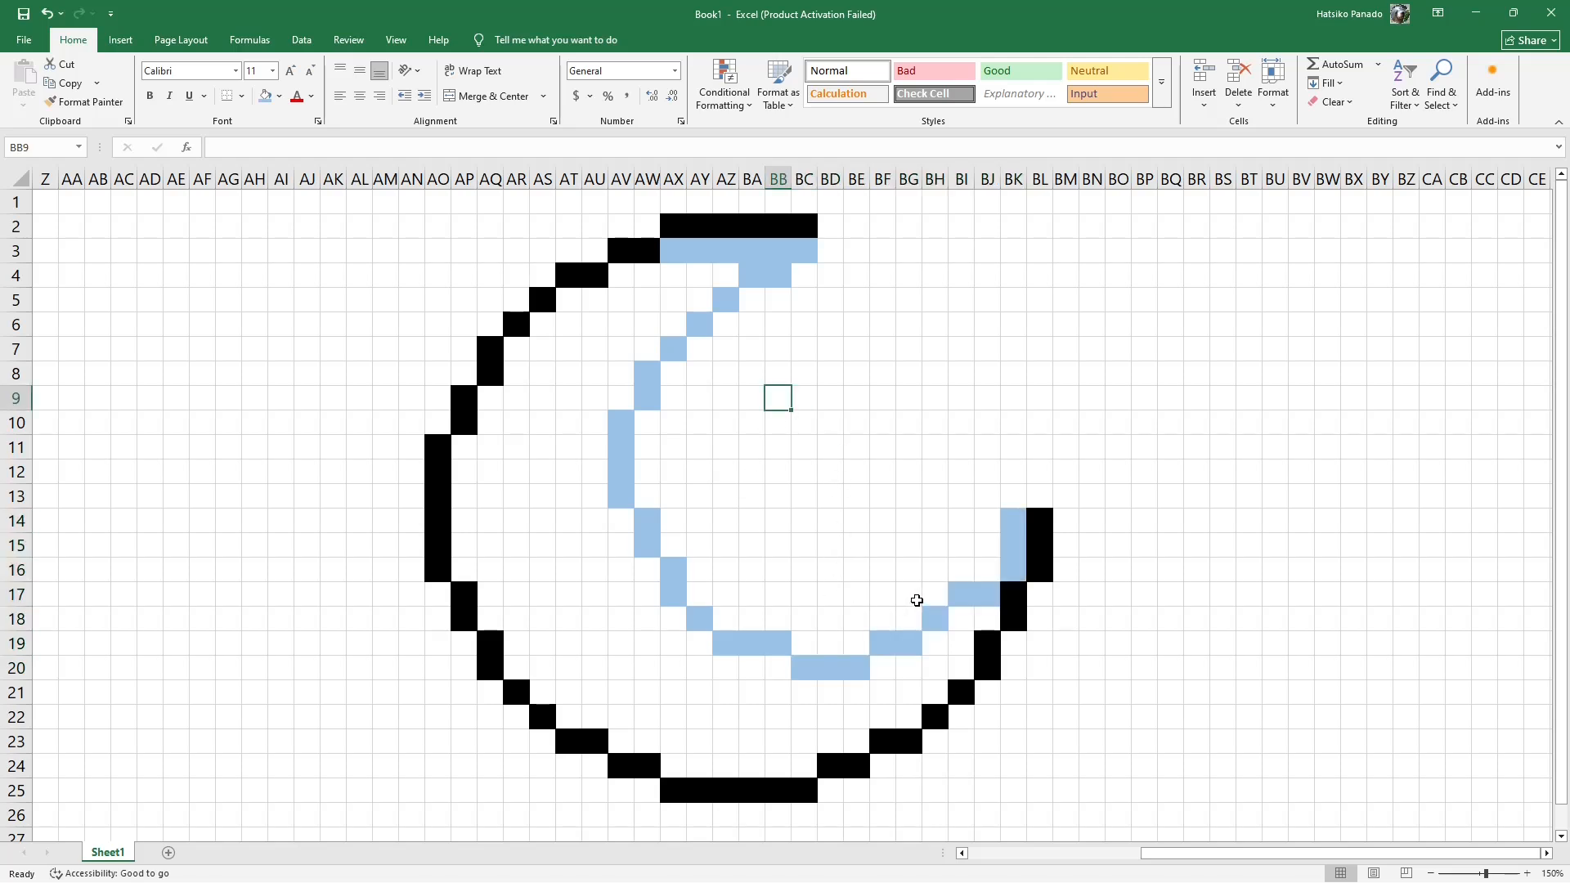
# - Add a plus-shaped star inside the crescent by filling cells BG15:BG17, BF16 and BH16 yellow
pyautogui.click(909, 595)
pyautogui.keyDown('ctrl'); pyautogui.click(909, 570); pyautogui.keyUp('ctrl')
pyautogui.keyDown('ctrl'); pyautogui.click(883, 570); pyautogui.keyUp('ctrl')
pyautogui.keyDown('ctrl'); pyautogui.click(909, 546); pyautogui.keyUp('ctrl')
pyautogui.keyDown('ctrl'); pyautogui.click(935, 570); pyautogui.keyUp('ctrl')
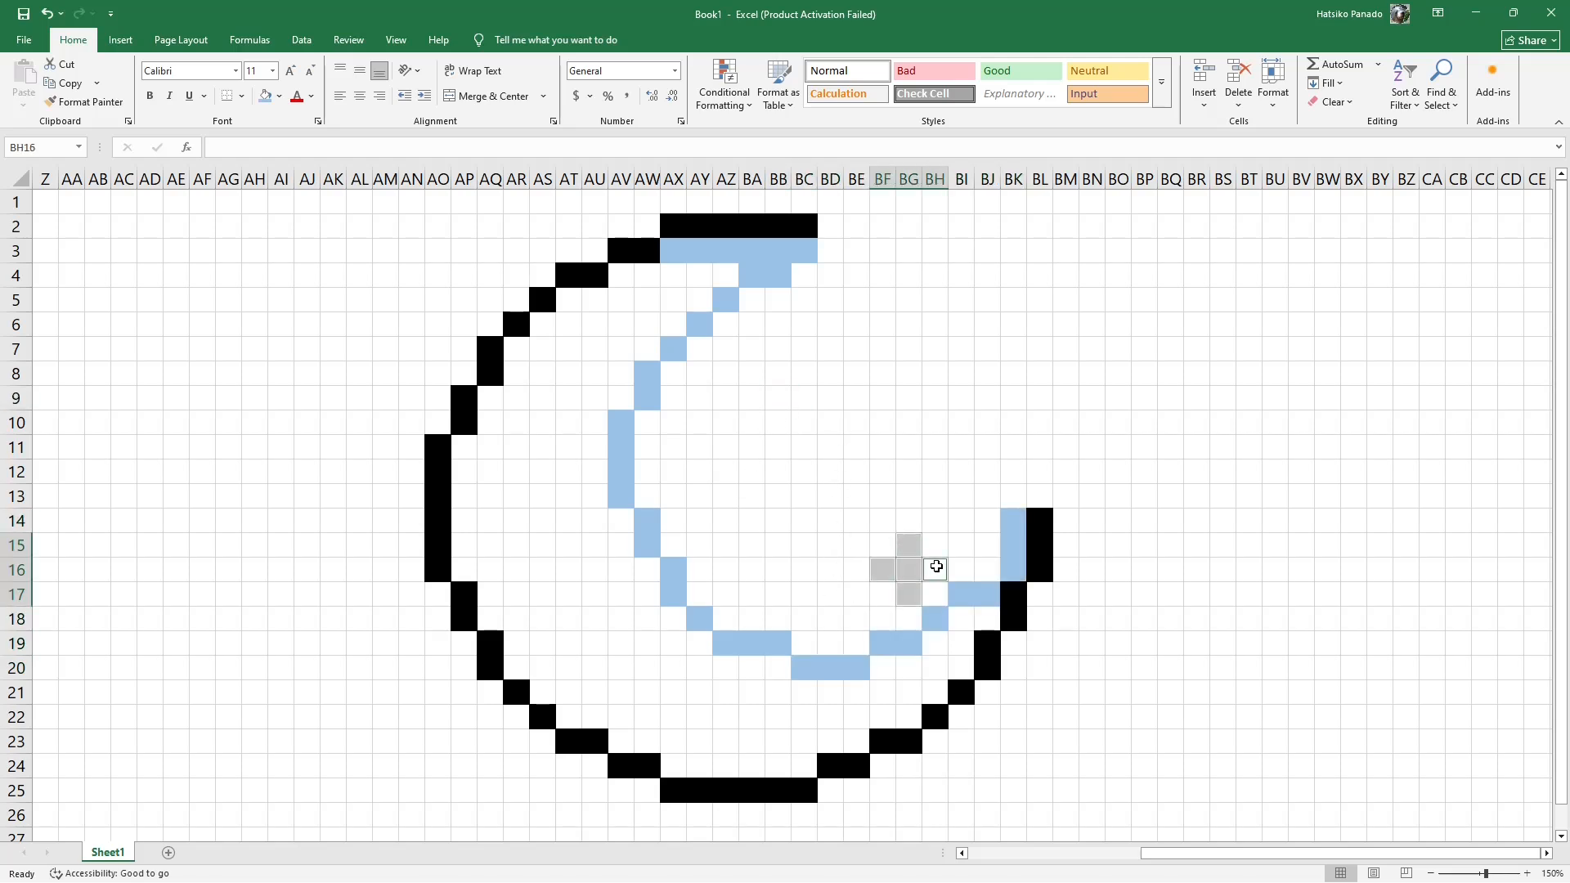
pyautogui.click(279, 96)
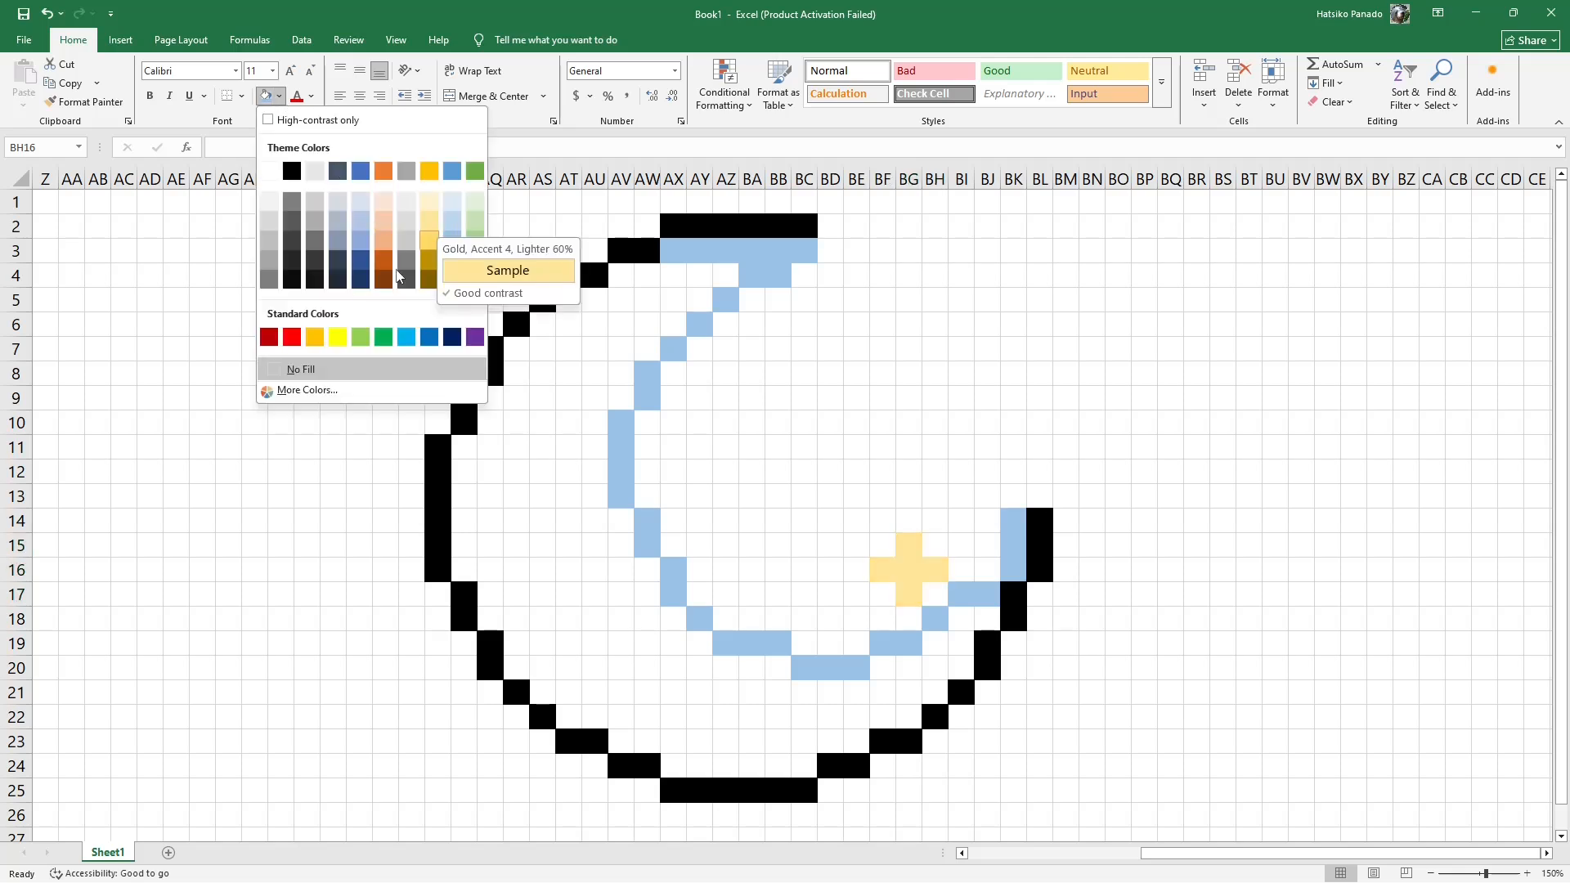
pyautogui.click(338, 337)
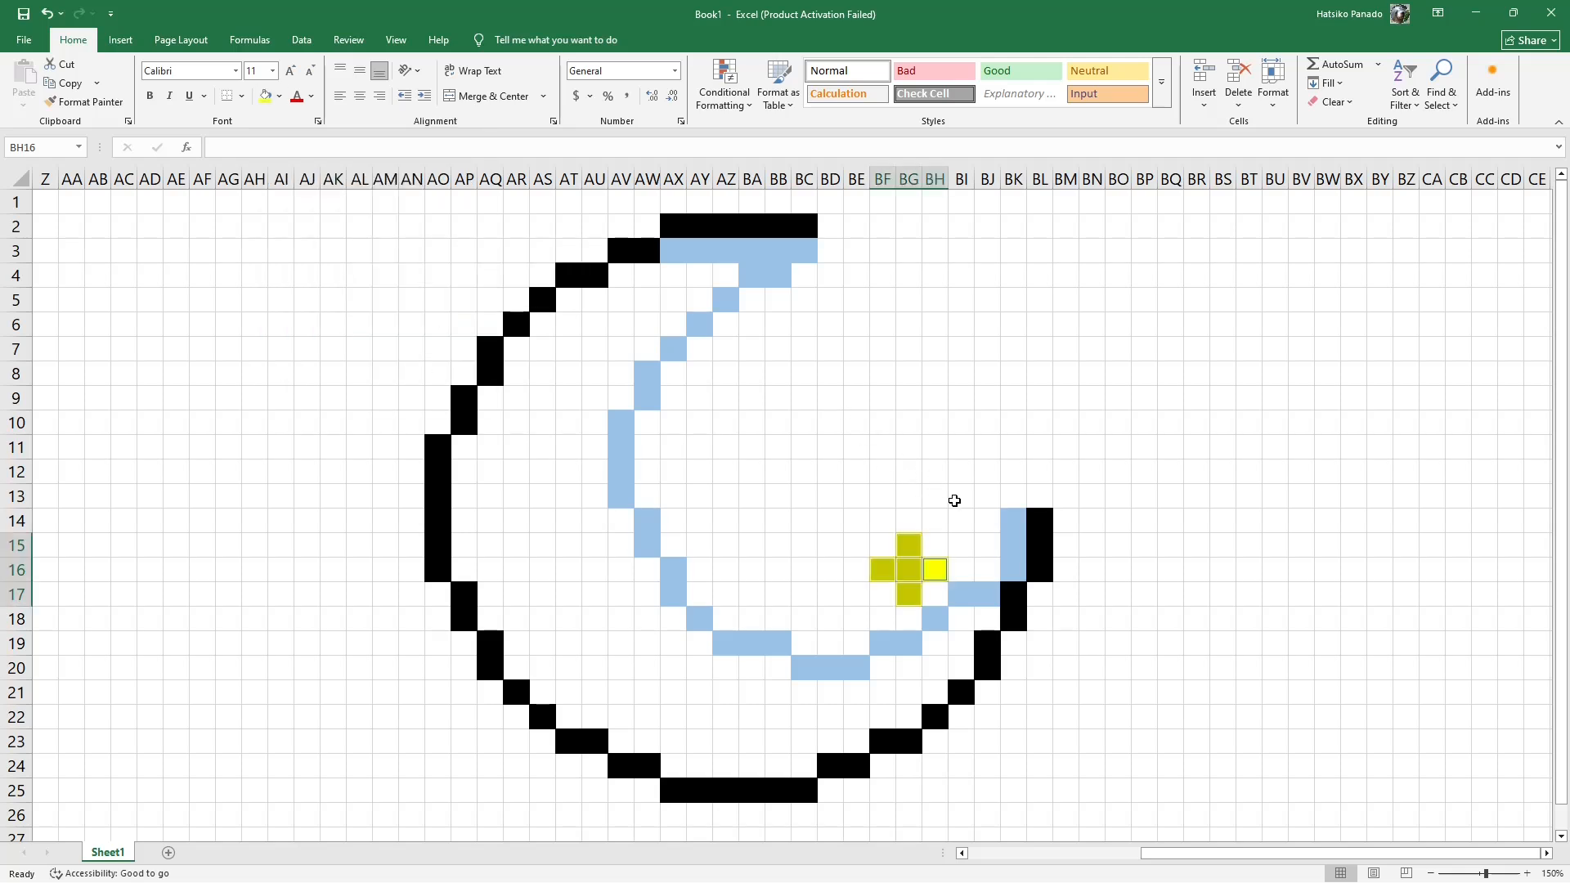
pyautogui.click(979, 487)
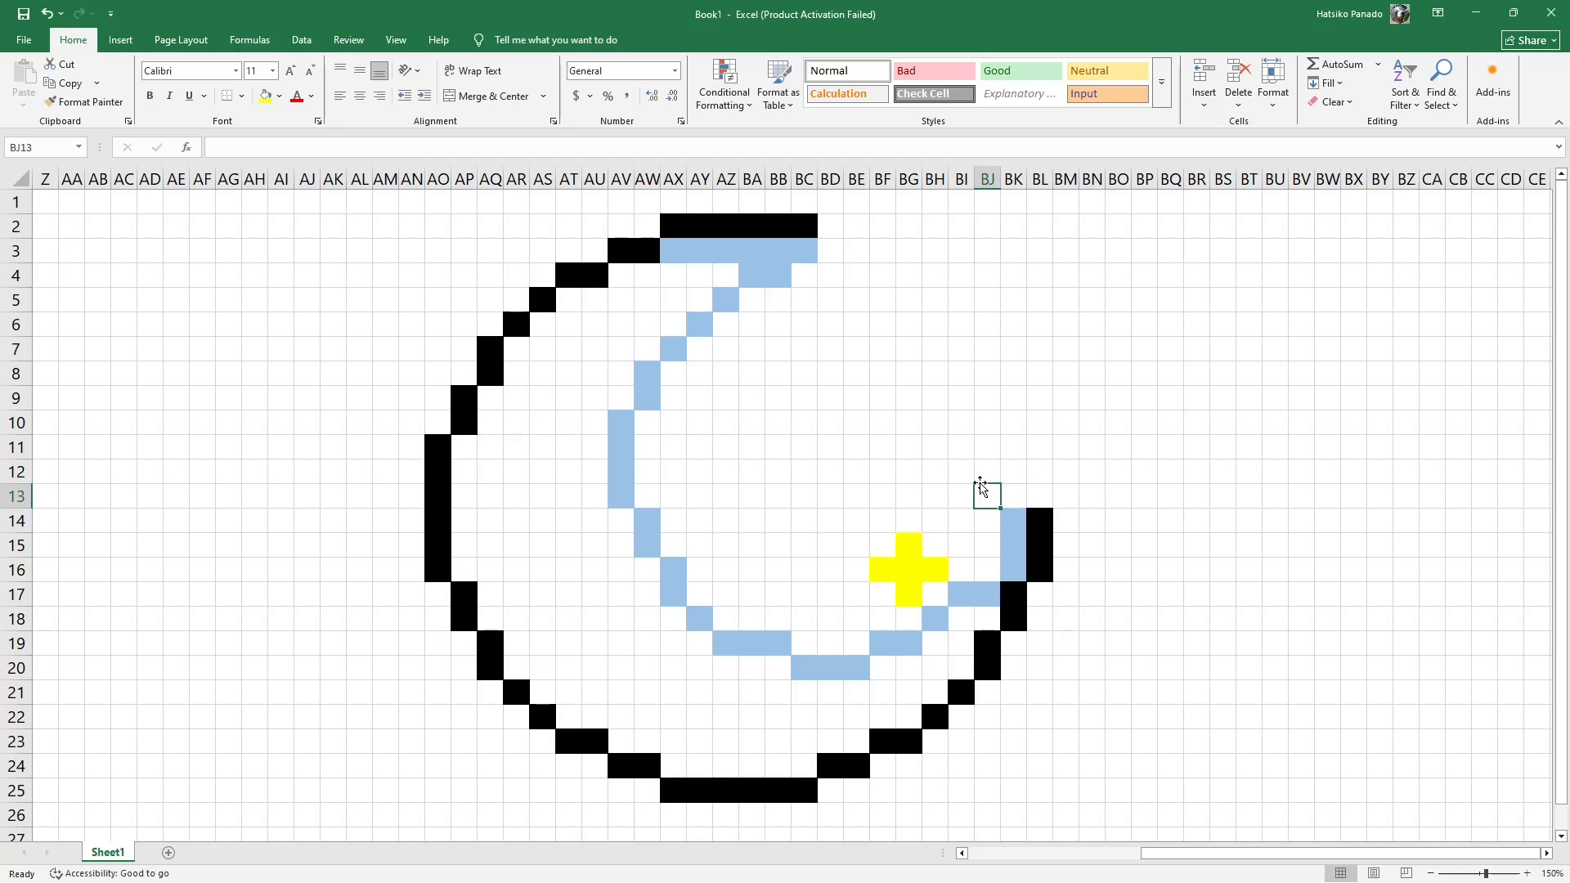
pyautogui.click(989, 475)
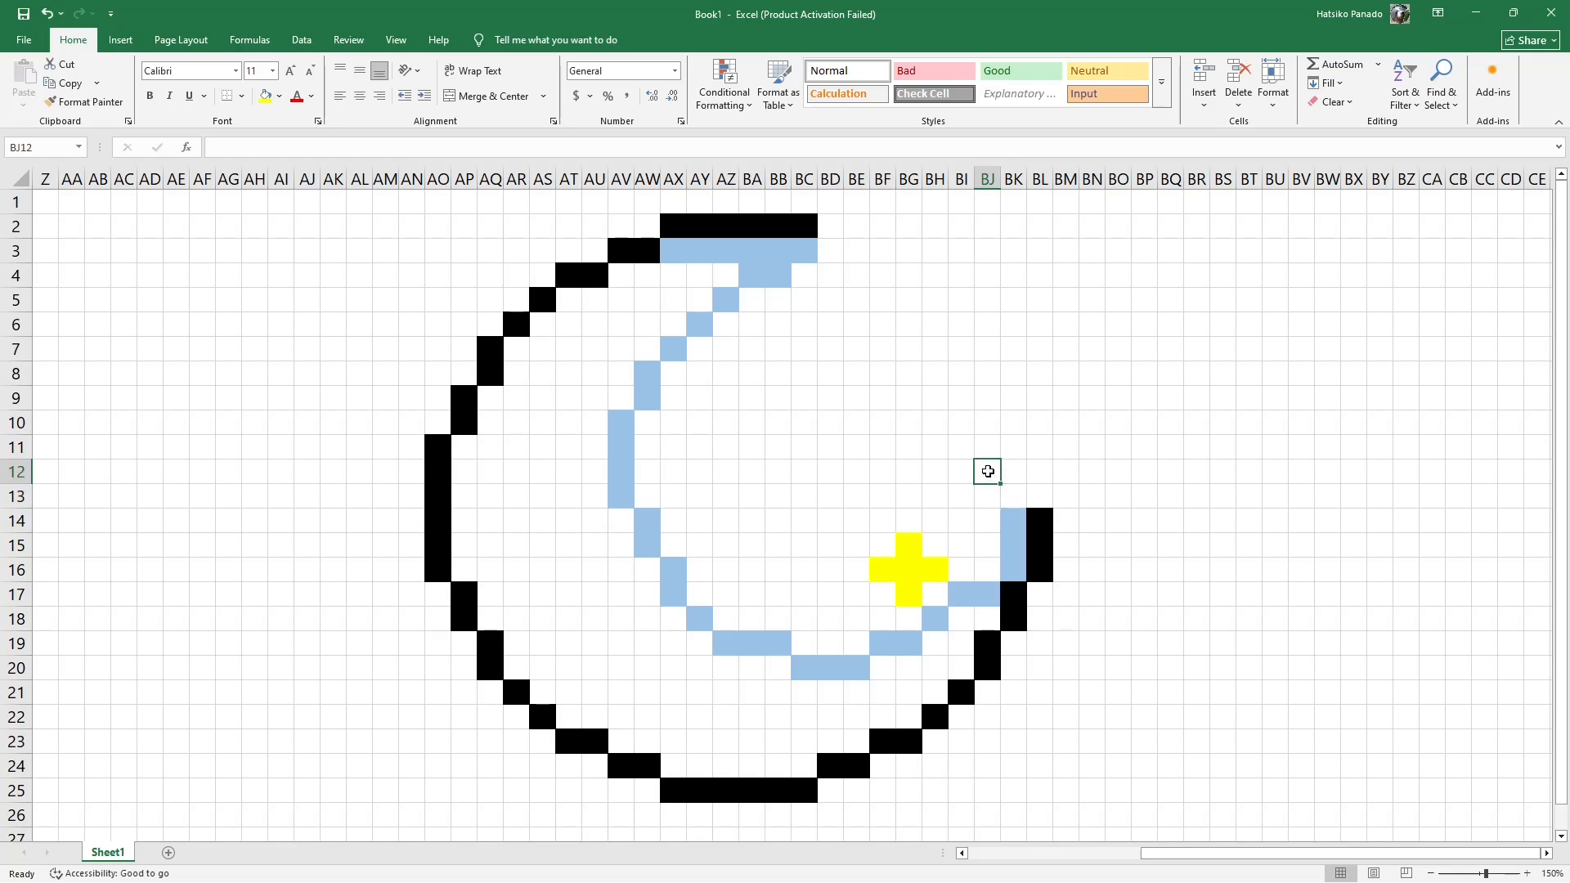
# - Add a plus-shaped star near the circle's right edge by filling cells BJ10:BJ12, BI11 and BK11 yellow
pyautogui.keyDown('ctrl'); pyautogui.click(987, 448); pyautogui.keyUp('ctrl')
pyautogui.keyDown('ctrl'); pyautogui.click(964, 447); pyautogui.keyUp('ctrl')
pyautogui.keyDown('ctrl'); pyautogui.click(1011, 447); pyautogui.keyUp('ctrl')
pyautogui.keyDown('ctrl'); pyautogui.click(988, 424); pyautogui.keyUp('ctrl')
pyautogui.click(265, 97)
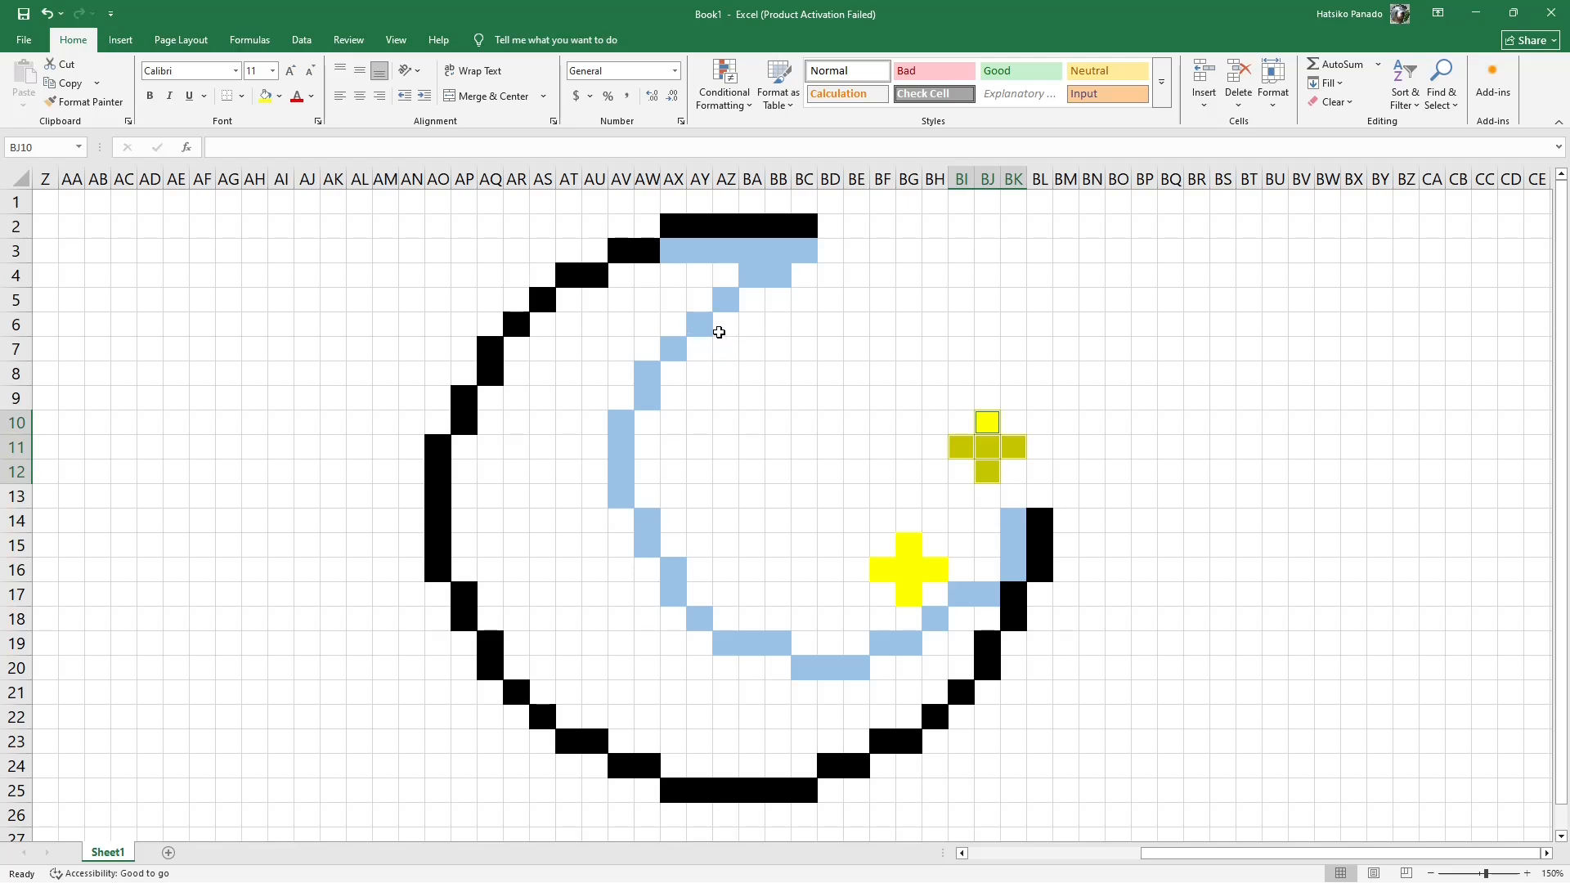
# - Add another plus-shaped star in the upper part by filling cells BC8:BC10, BB9 and BD9 yellow
pyautogui.click(748, 350)
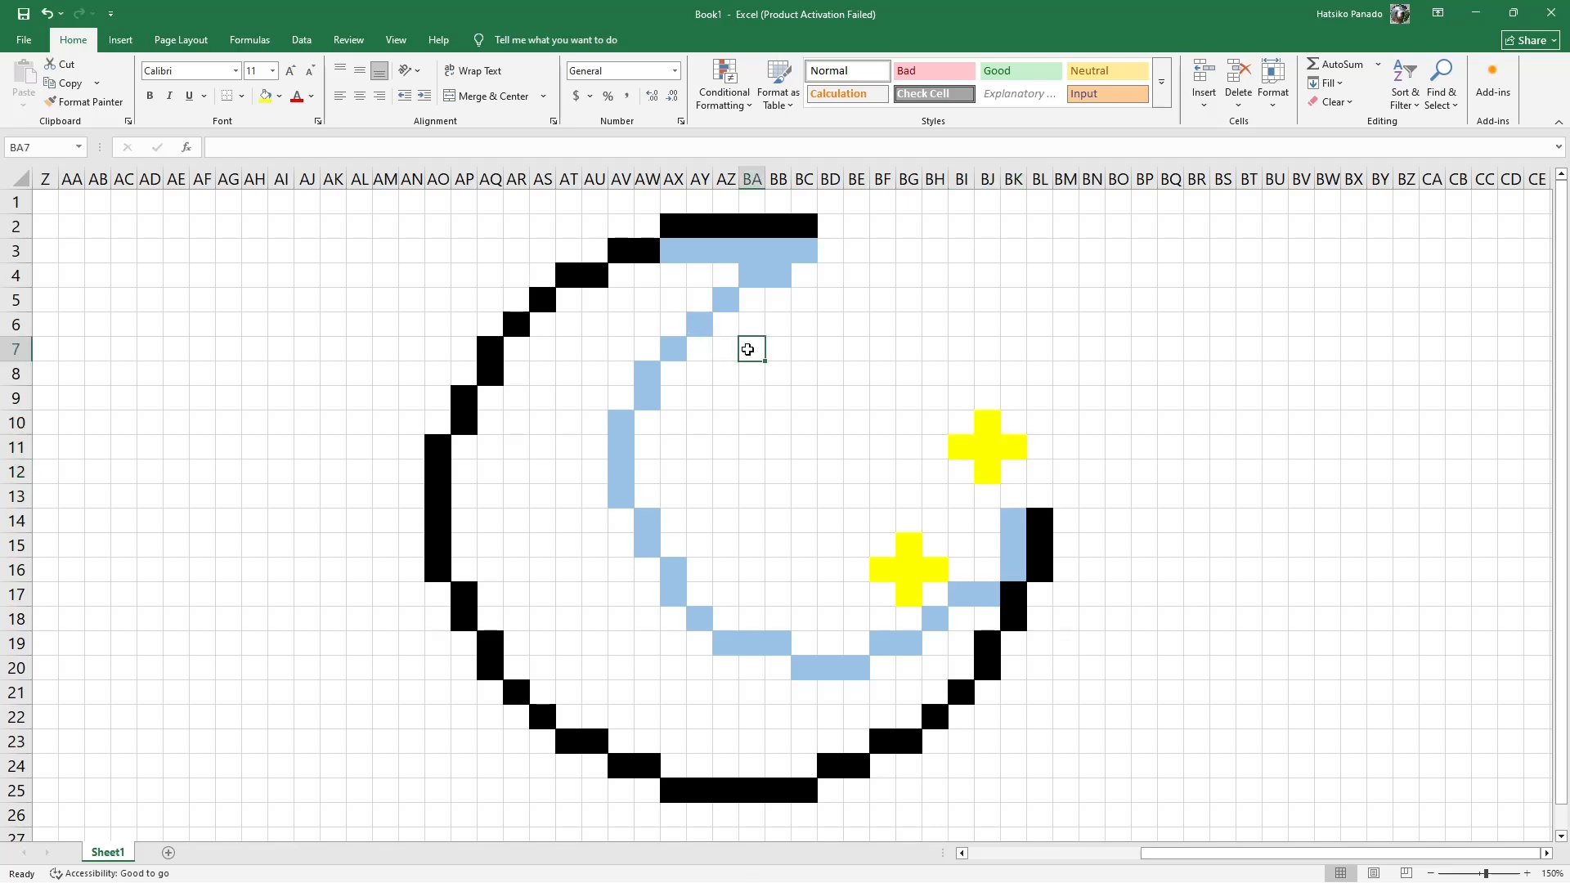
pyautogui.click(801, 376)
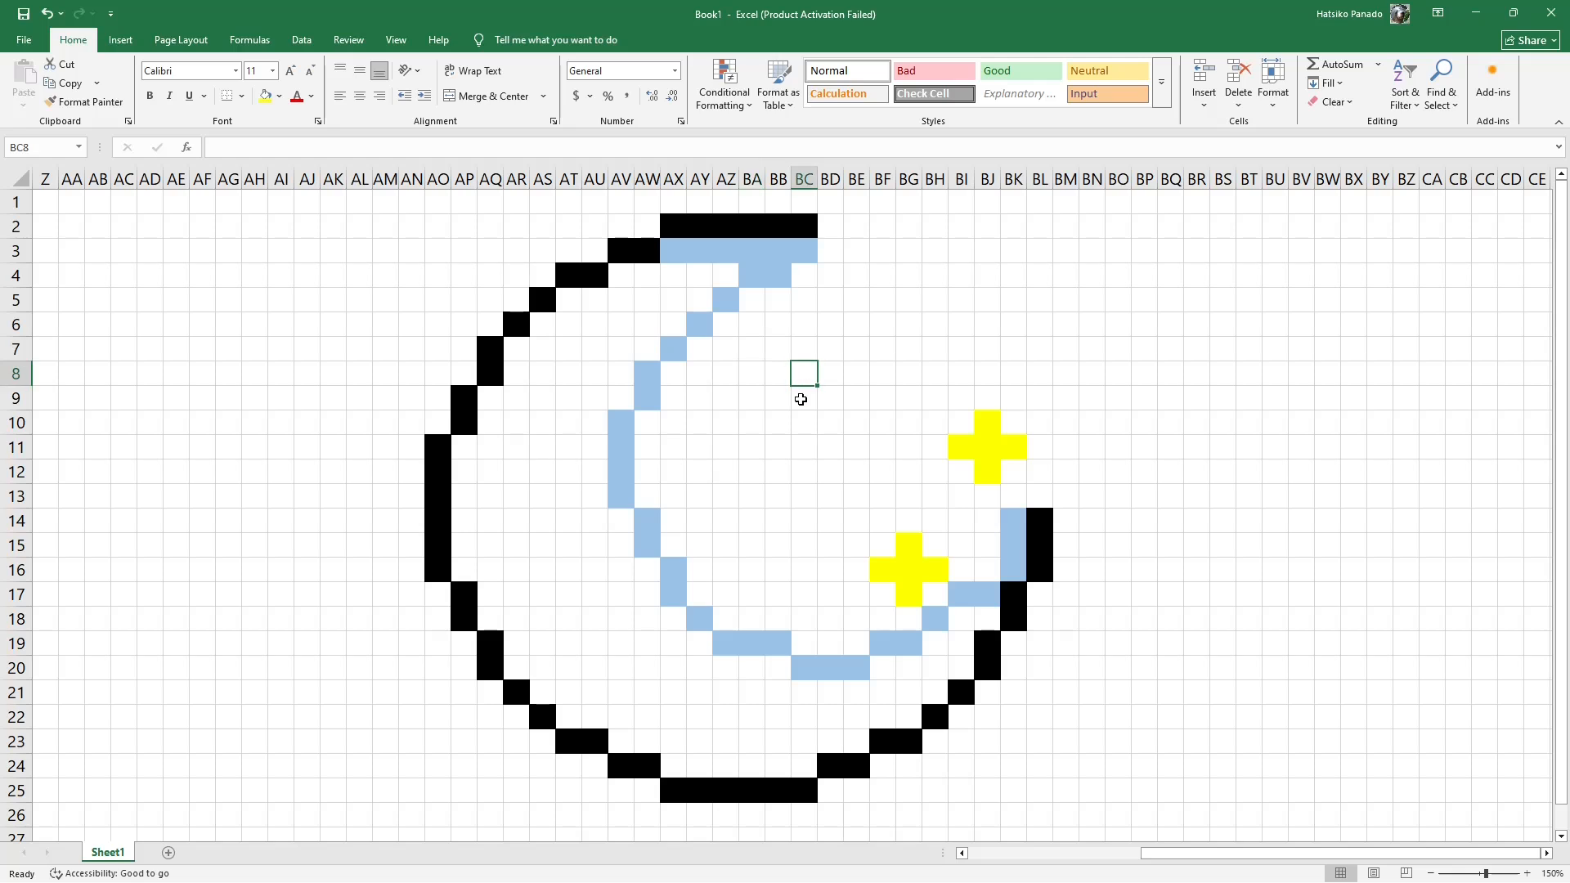
pyautogui.keyDown('ctrl'); pyautogui.click(804, 397); pyautogui.keyUp('ctrl')
pyautogui.keyDown('ctrl'); pyautogui.click(783, 397); pyautogui.keyUp('ctrl')
pyautogui.keyDown('ctrl'); pyautogui.click(830, 398); pyautogui.keyUp('ctrl')
pyautogui.keyDown('ctrl'); pyautogui.click(805, 420); pyautogui.keyUp('ctrl')
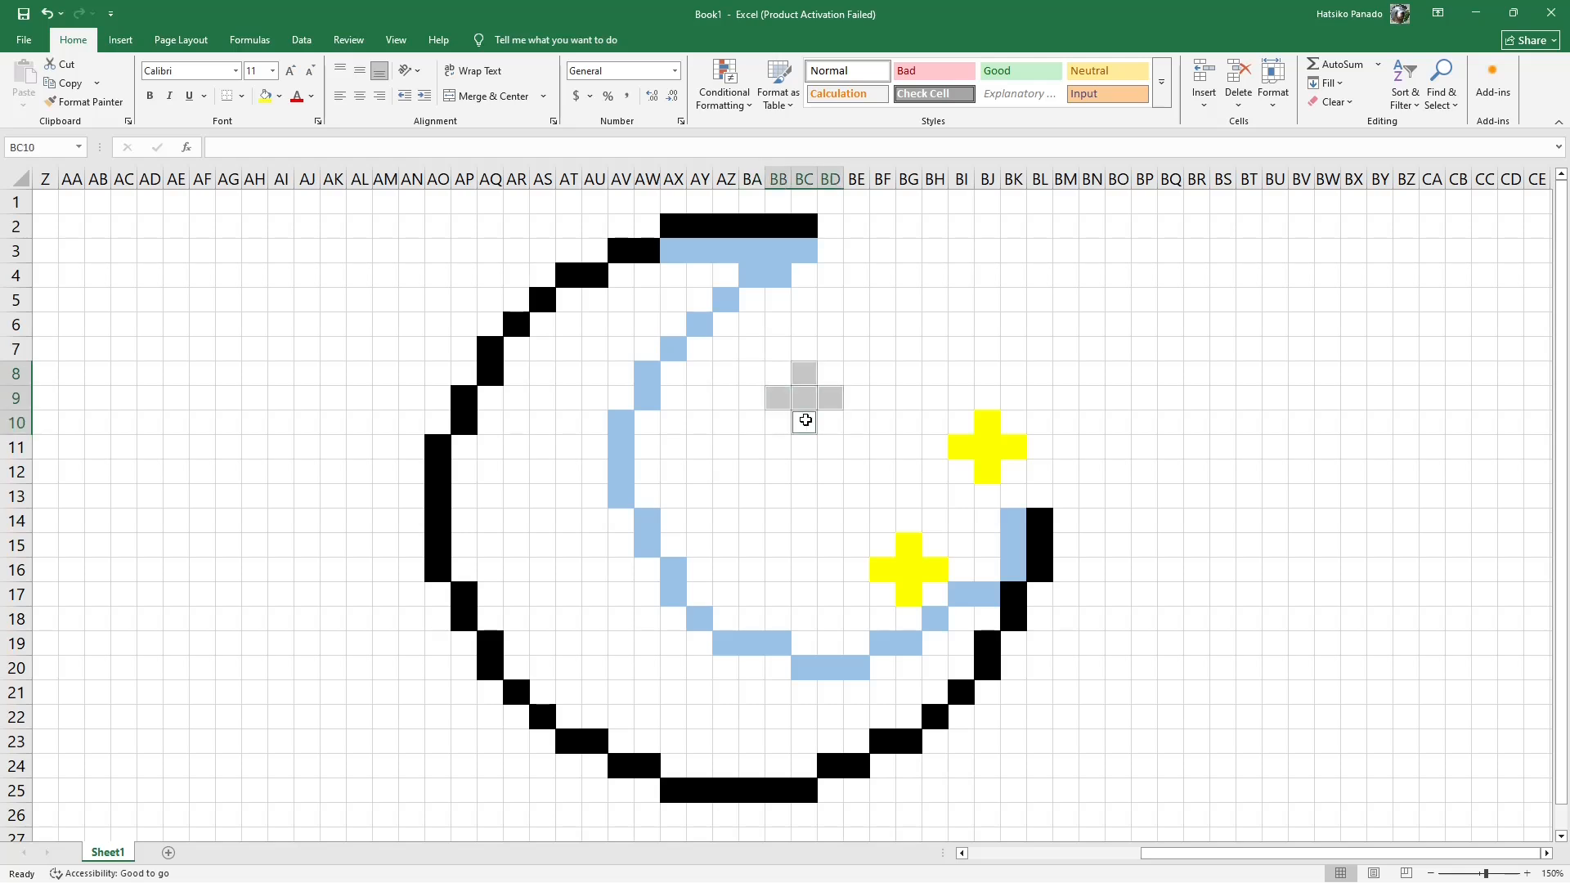
pyautogui.click(266, 95)
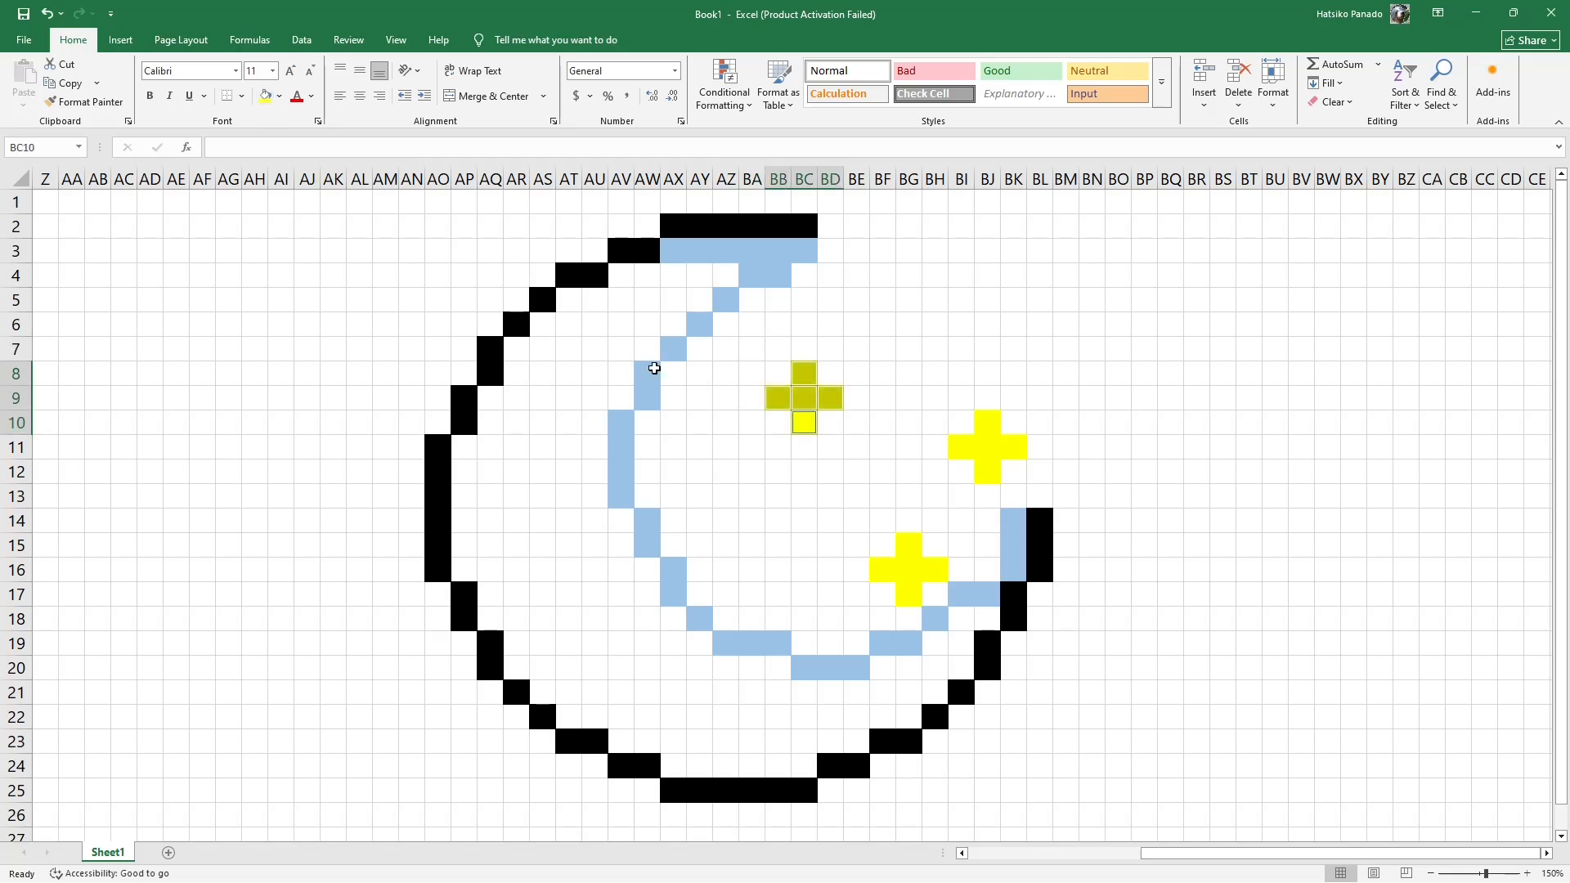
# - Close the circle's upper-right outline by filling cells BD3:BE3, BF4:BG4, BH5, BI6, BJ7:BJ8, BK9:BK10, BL11:BL12 and BK13 black
pyautogui.click(833, 253)
pyautogui.keyDown('ctrl'); pyautogui.click(855, 254); pyautogui.keyUp('ctrl')
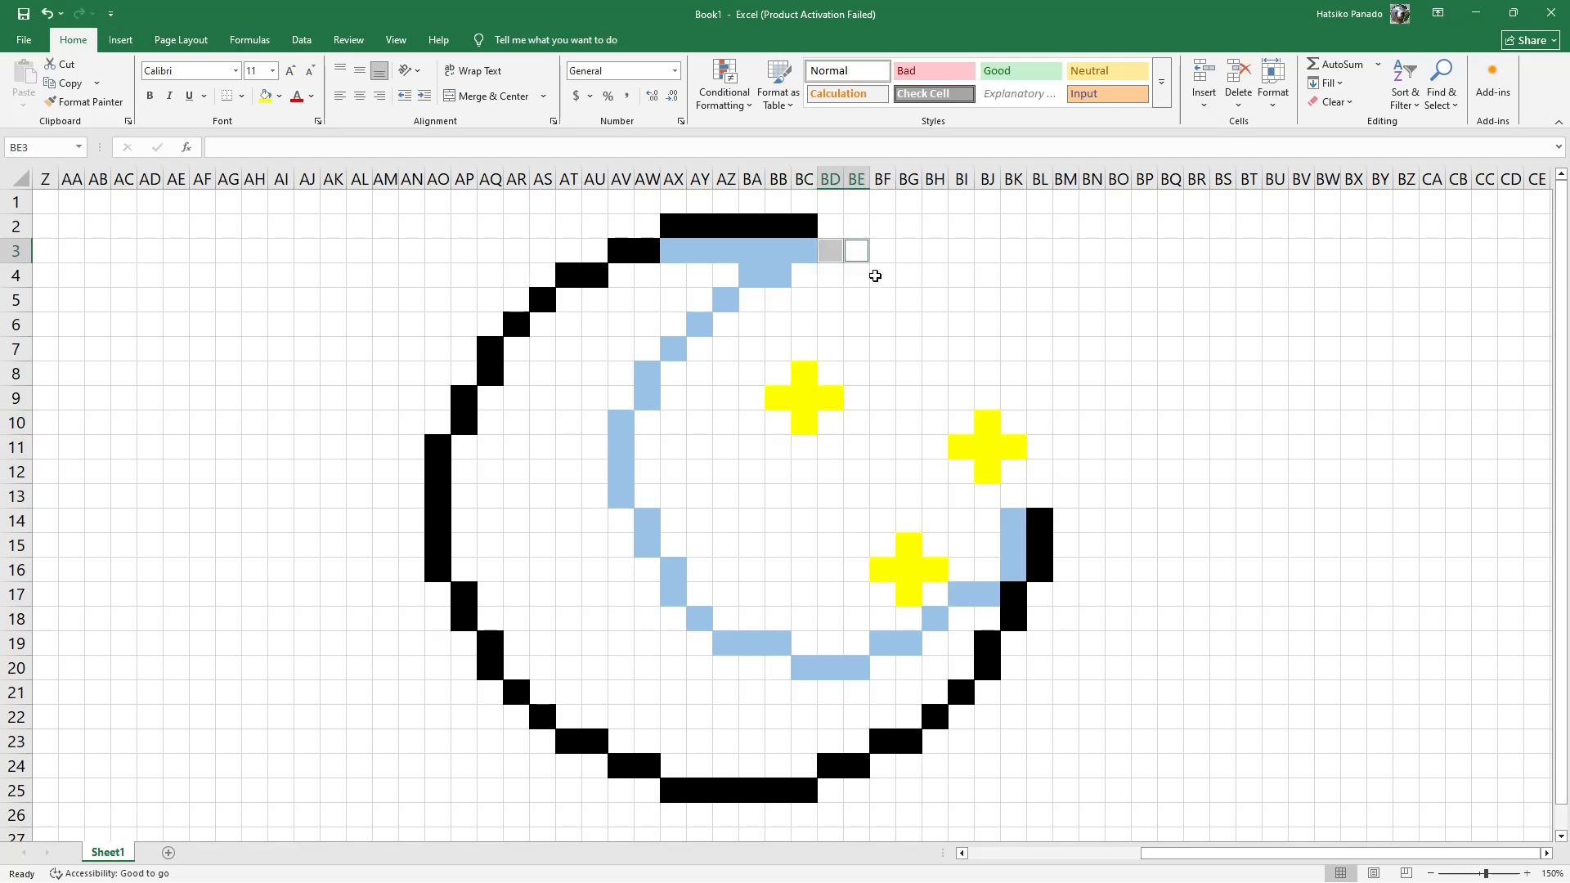
pyautogui.keyDown('ctrl'); pyautogui.click(875, 275); pyautogui.keyUp('ctrl')
pyautogui.keyDown('ctrl'); pyautogui.click(903, 280); pyautogui.keyUp('ctrl')
pyautogui.keyDown('ctrl'); pyautogui.click(935, 300); pyautogui.keyUp('ctrl')
pyautogui.keyDown('ctrl'); pyautogui.click(962, 327); pyautogui.keyUp('ctrl')
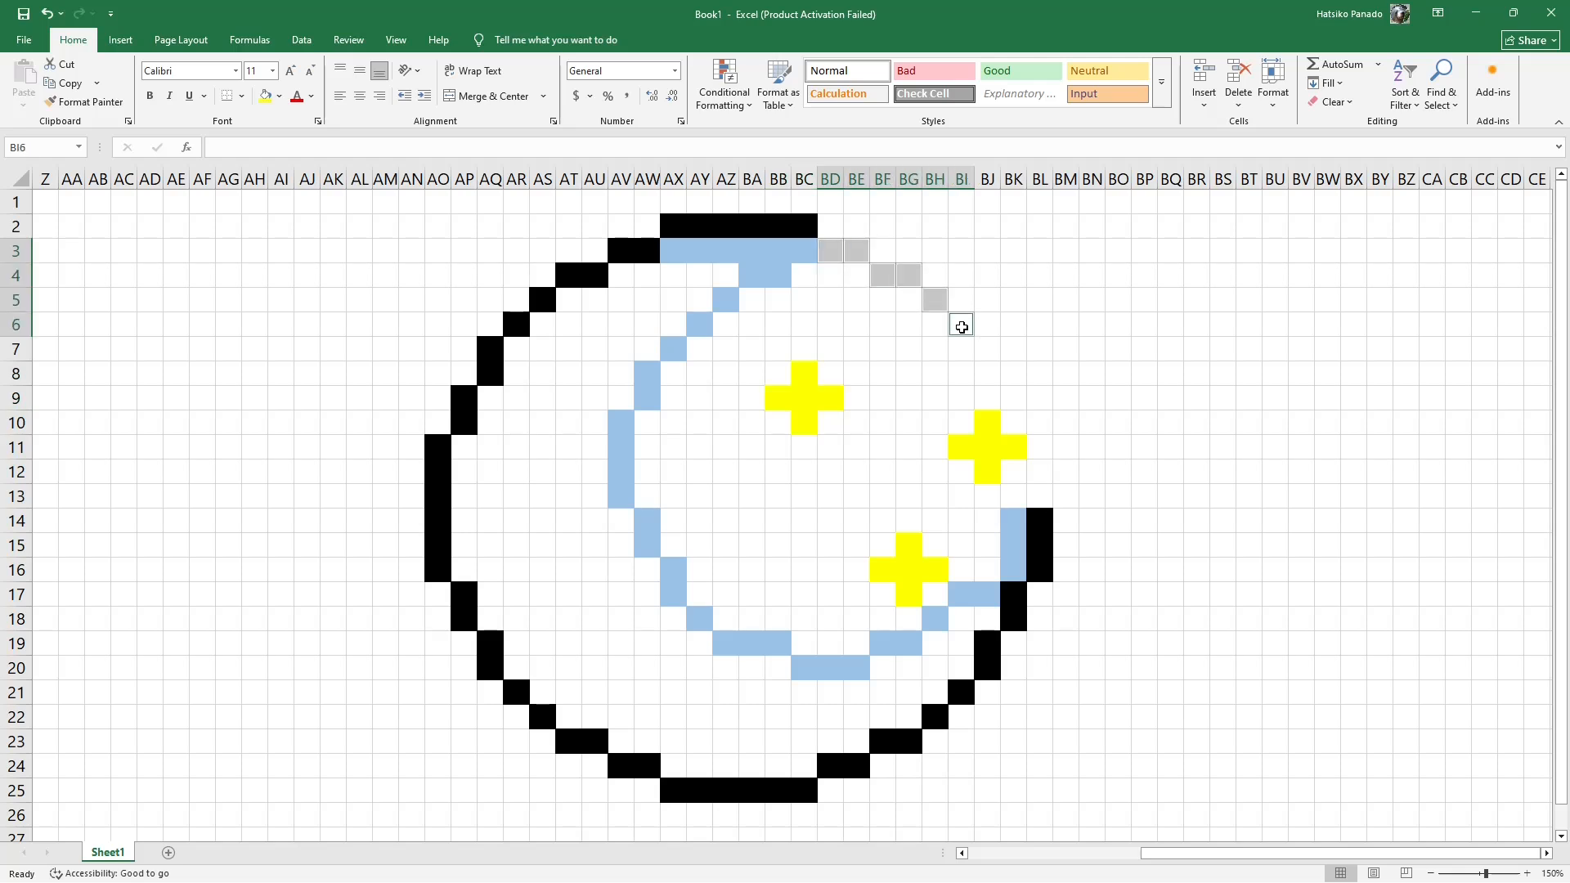
pyautogui.keyDown('ctrl'); pyautogui.click(987, 349); pyautogui.keyUp('ctrl')
pyautogui.keyDown('ctrl'); pyautogui.click(987, 374); pyautogui.keyUp('ctrl')
pyautogui.keyDown('ctrl'); pyautogui.click(1014, 398); pyautogui.keyUp('ctrl')
pyautogui.keyDown('ctrl'); pyautogui.click(1015, 419); pyautogui.keyUp('ctrl')
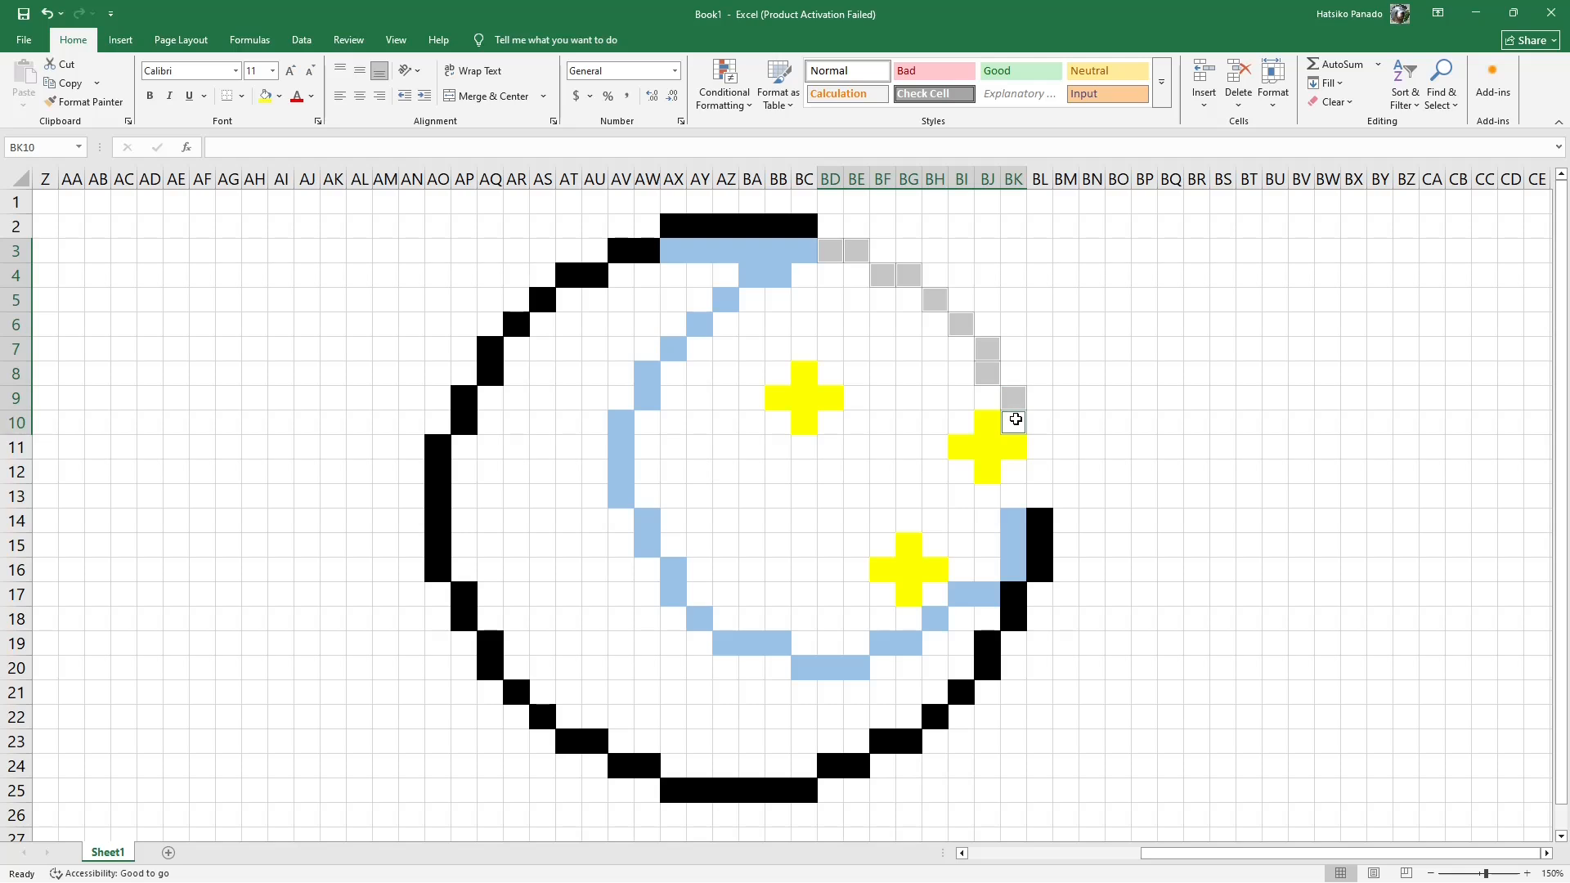
pyautogui.keyDown('ctrl'); pyautogui.click(1039, 446); pyautogui.keyUp('ctrl')
pyautogui.keyDown('ctrl'); pyautogui.click(1039, 471); pyautogui.keyUp('ctrl')
pyautogui.keyDown('ctrl'); pyautogui.click(1014, 495); pyautogui.keyUp('ctrl')
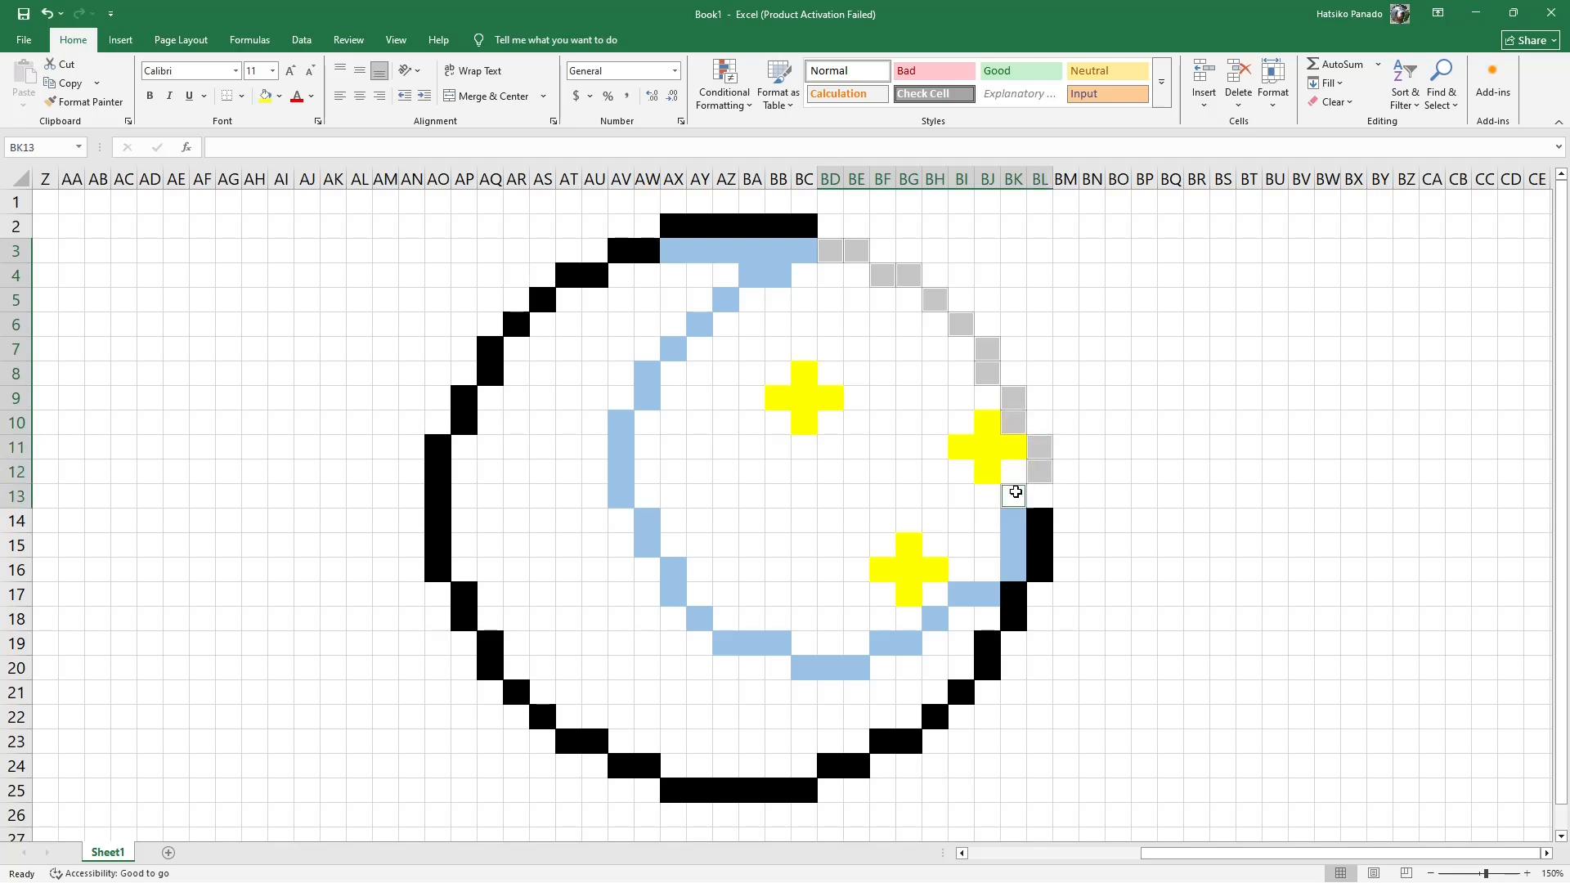
pyautogui.click(283, 103)
pyautogui.click(289, 148)
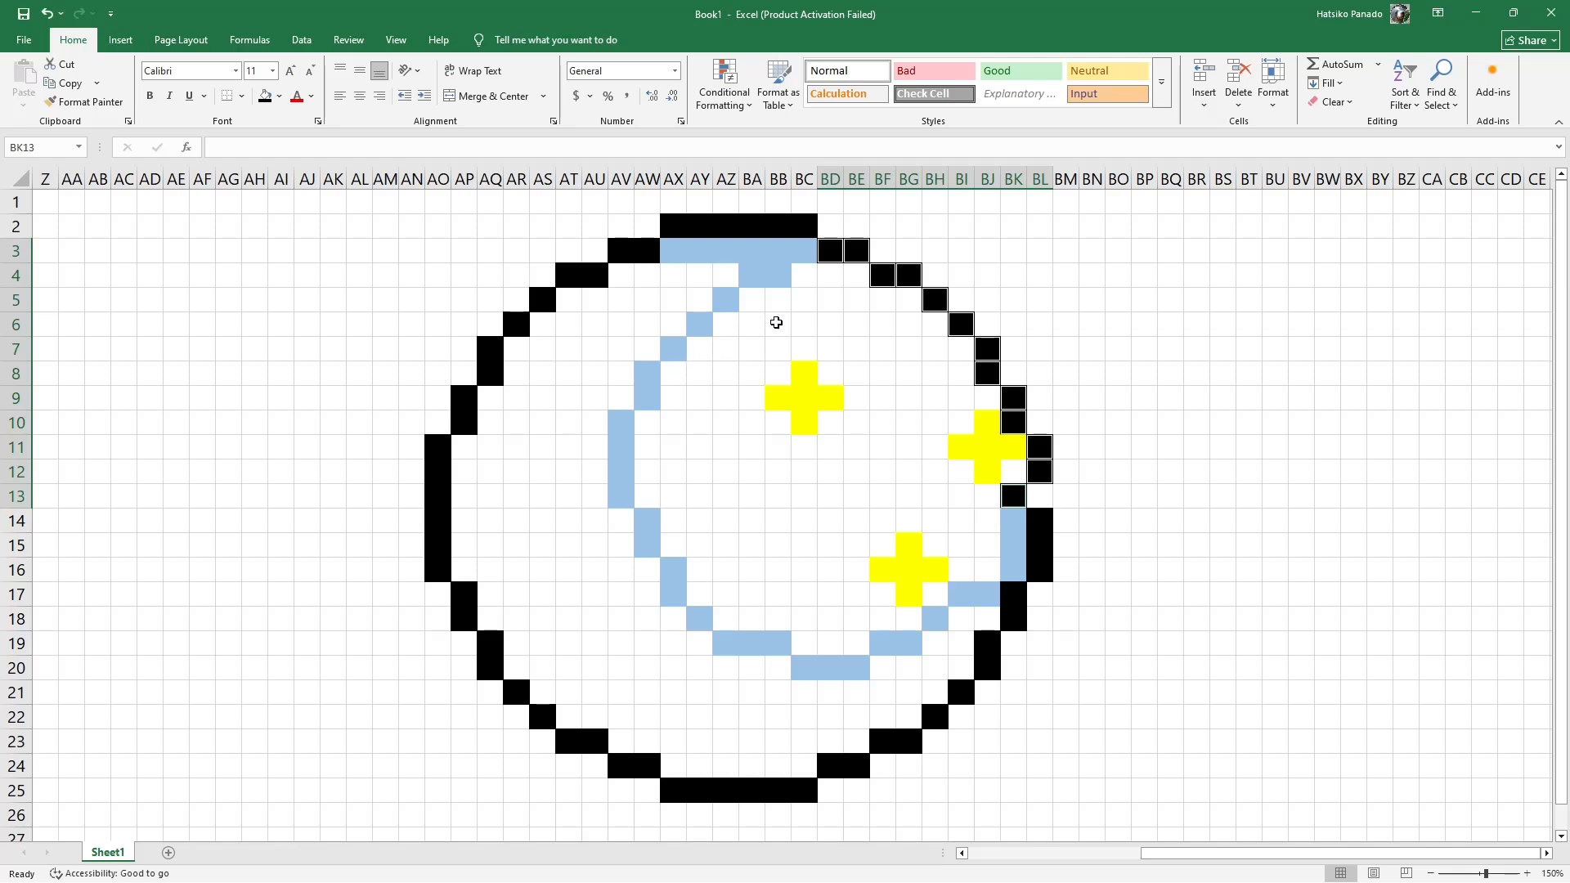
# - Fill the night-sky area from row 4 through row 13 black, leaving the two upper yellow stars untouched
pyautogui.click(820, 332)
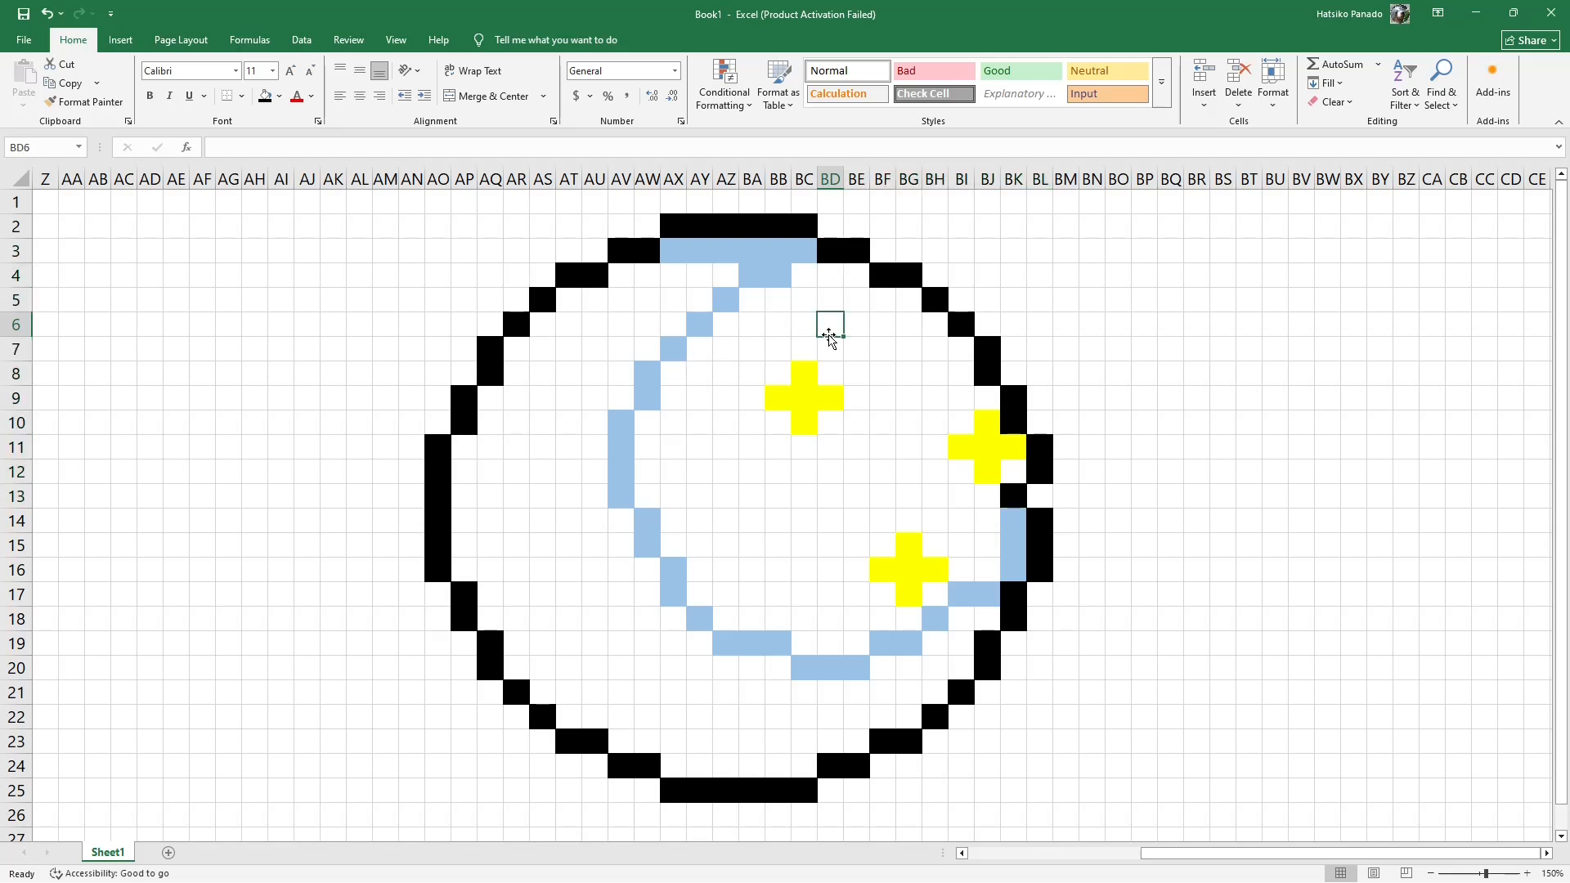
pyautogui.moveTo(811, 284); pyautogui.dragTo(673, 398)
pyautogui.click(265, 95)
pyautogui.keyDown('ctrl'); pyautogui.click(983, 398); pyautogui.keyUp('ctrl')
pyautogui.keyDown('ctrl'); pyautogui.moveTo(647, 423); pyautogui.dragTo(990, 521); pyautogui.keyUp('ctrl')
pyautogui.keyDown('ctrl'); pyautogui.click(963, 473); pyautogui.keyUp('ctrl')
pyautogui.keyDown('ctrl'); pyautogui.click(964, 497); pyautogui.keyUp('ctrl')
pyautogui.keyDown('ctrl'); pyautogui.click(984, 498); pyautogui.keyUp('ctrl')
pyautogui.keyDown('ctrl'); pyautogui.click(1012, 473); pyautogui.keyUp('ctrl')
pyautogui.click(265, 96)
# - Fill the rest of the night-sky area in rows 14 to 19 black, around the lower yellow star
pyautogui.keyDown('ctrl'); pyautogui.click(935, 546); pyautogui.keyUp('ctrl')
pyautogui.keyDown('ctrl'); pyautogui.click(961, 545); pyautogui.keyUp('ctrl')
pyautogui.keyDown('ctrl'); pyautogui.click(985, 545); pyautogui.keyUp('ctrl')
pyautogui.keyDown('ctrl'); pyautogui.click(986, 568); pyautogui.keyUp('ctrl')
pyautogui.keyDown('ctrl'); pyautogui.click(961, 571); pyautogui.keyUp('ctrl')
pyautogui.keyDown('ctrl'); pyautogui.click(935, 594); pyautogui.keyUp('ctrl')
pyautogui.keyDown('ctrl'); pyautogui.moveTo(881, 546); pyautogui.dragTo(856, 642); pyautogui.keyUp('ctrl')
pyautogui.keyDown('ctrl'); pyautogui.click(882, 595); pyautogui.keyUp('ctrl')
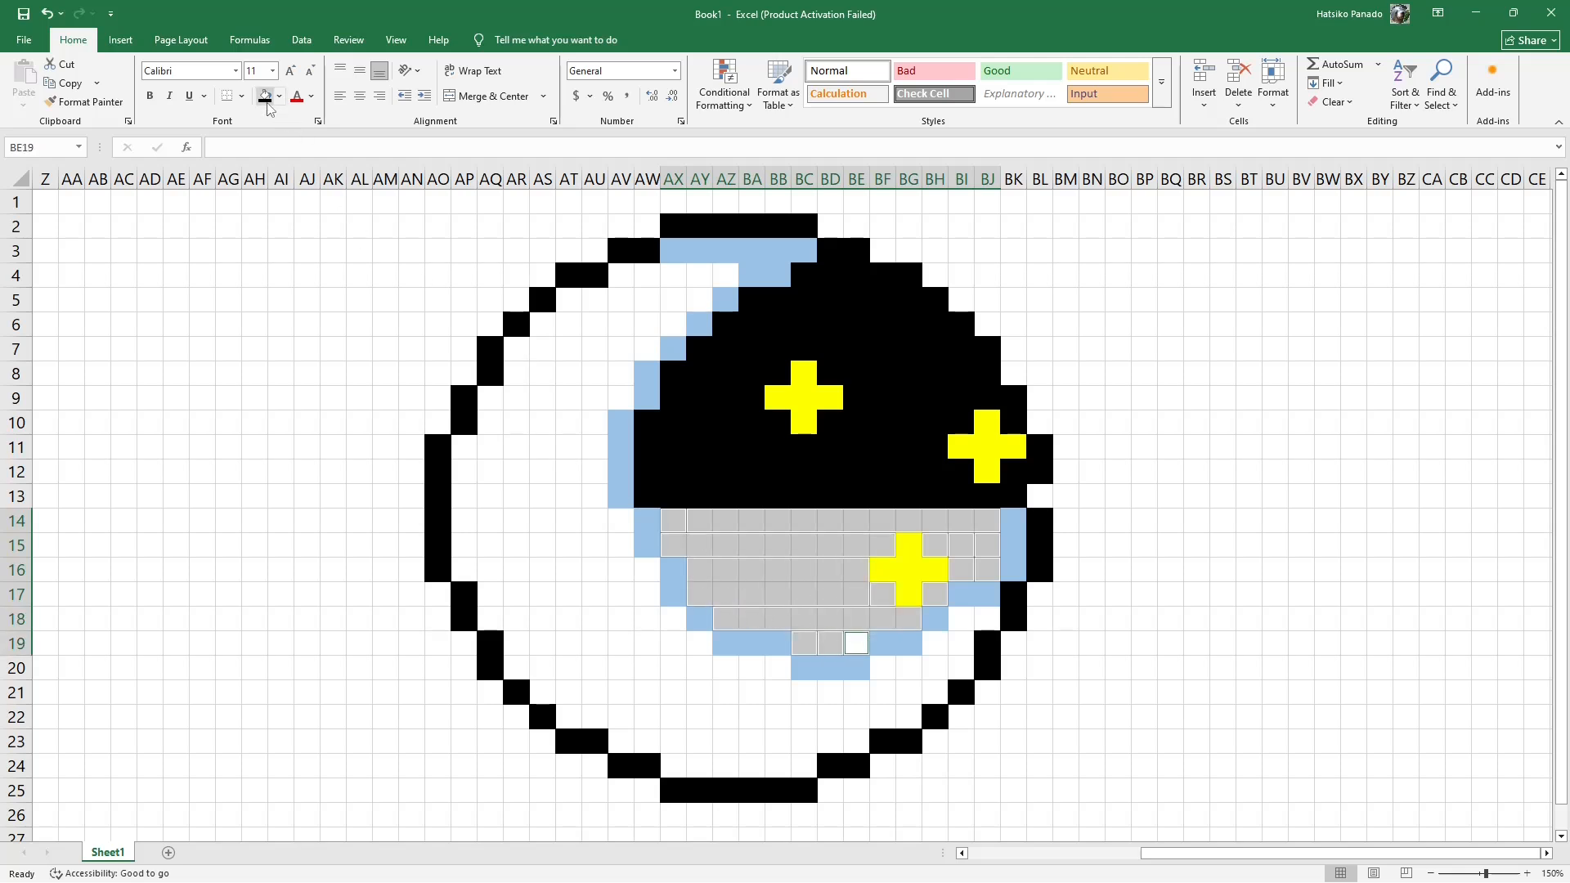
pyautogui.press('F4')
pyautogui.click(704, 431)
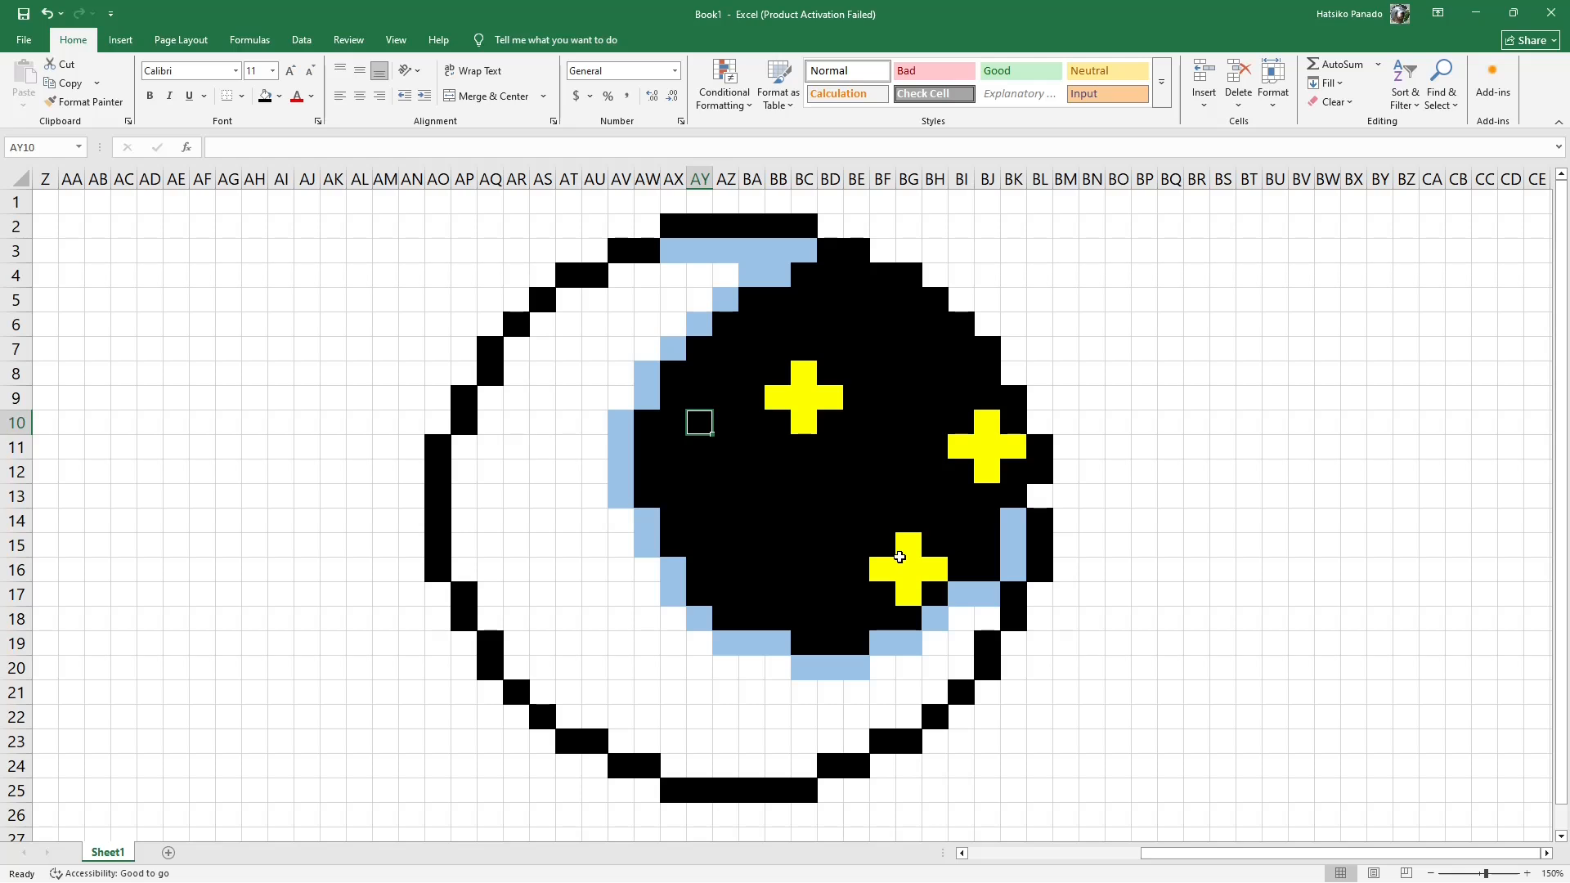
# - Fill the gap in the right outline at cell BL13 light grey
pyautogui.click(1039, 496)
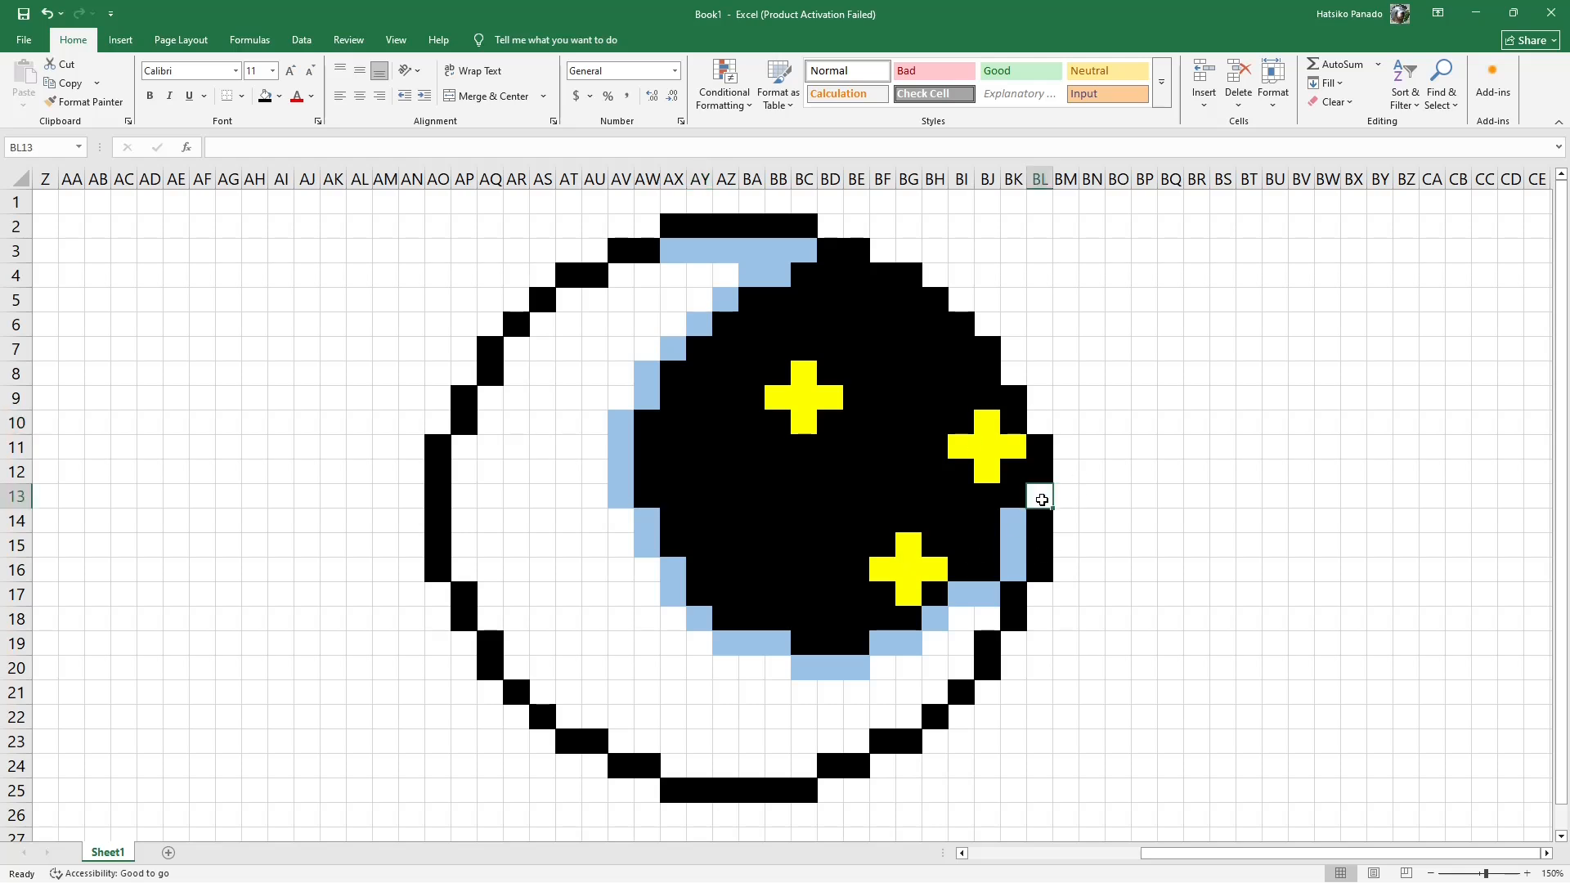
pyautogui.click(279, 96)
pyautogui.click(311, 208)
pyautogui.click(1118, 423)
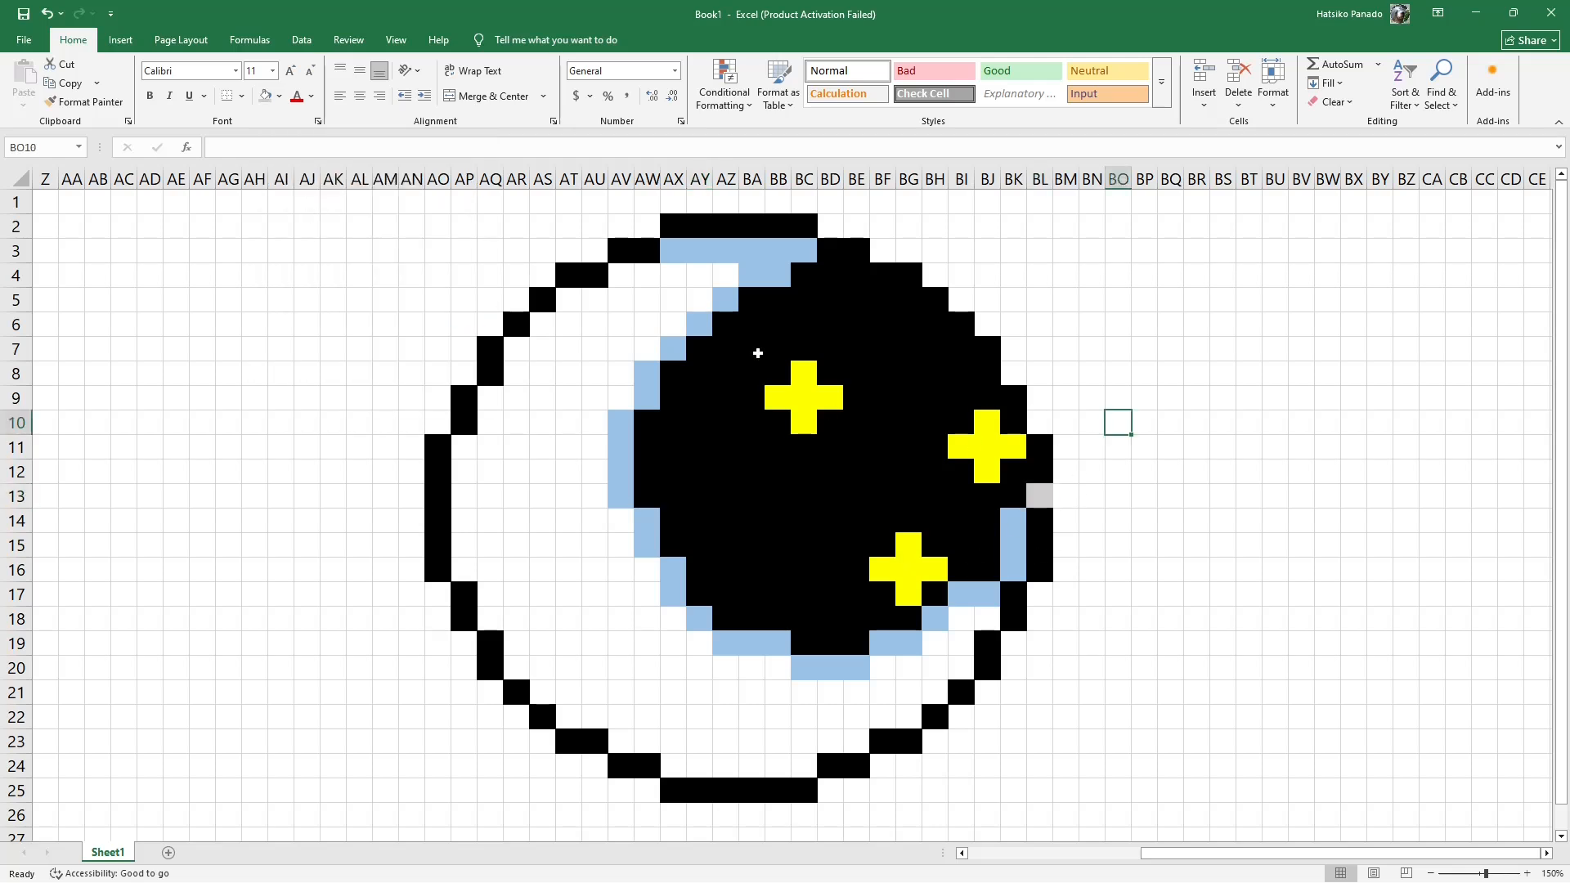
pyautogui.click(932, 326)
pyautogui.keyDown('ctrl'); pyautogui.click(881, 326); pyautogui.keyUp('ctrl')
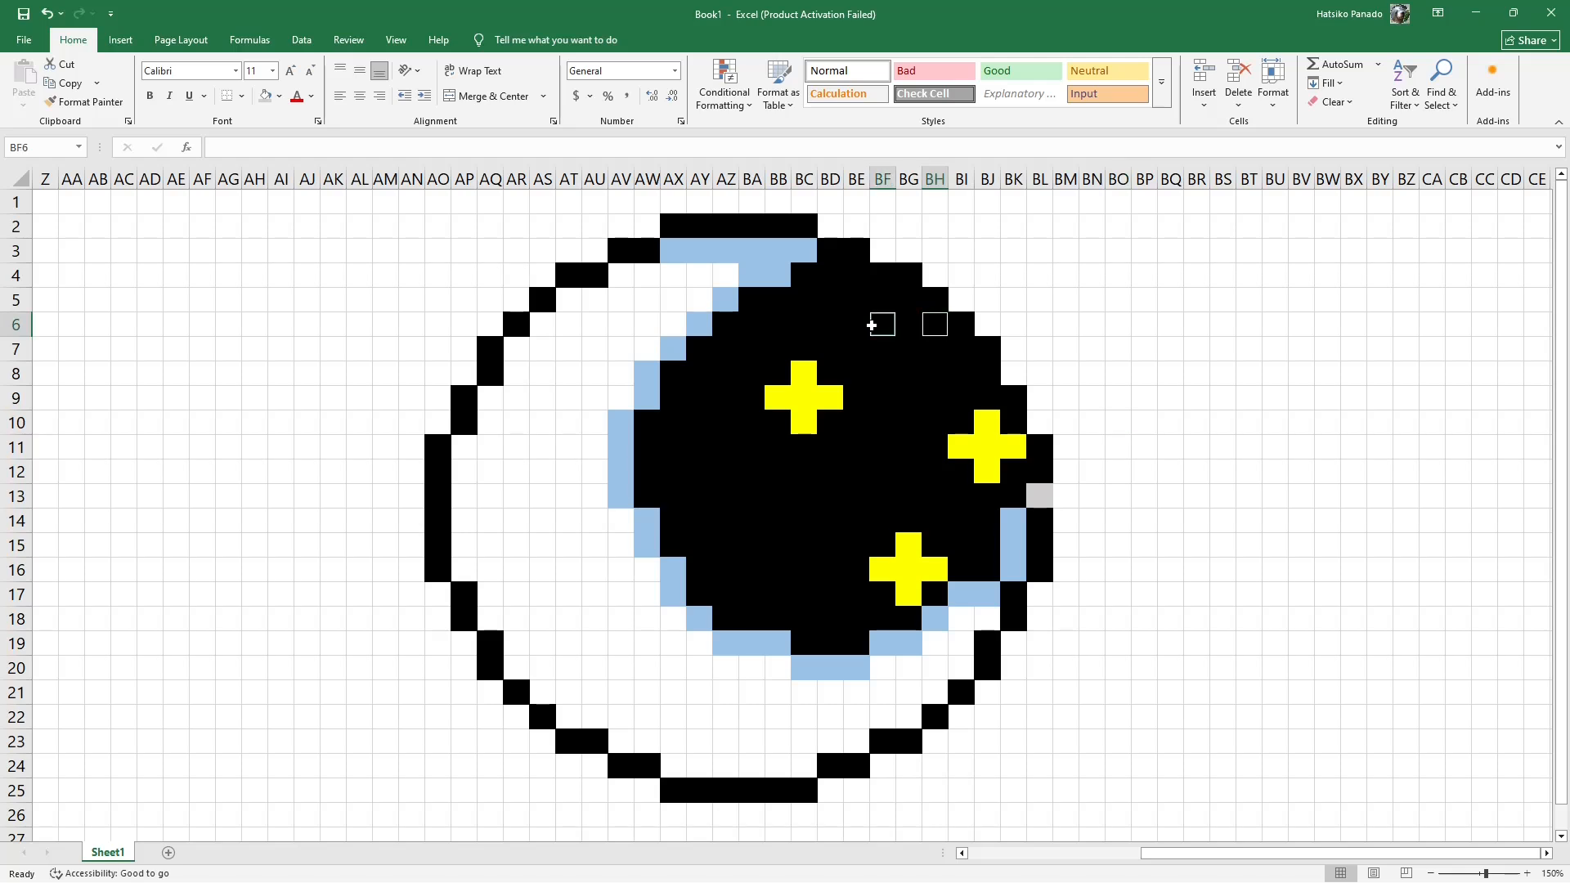
pyautogui.keyDown('ctrl'); pyautogui.click(873, 326); pyautogui.keyUp('ctrl')
pyautogui.keyDown('ctrl'); pyautogui.click(856, 326); pyautogui.keyUp('ctrl')
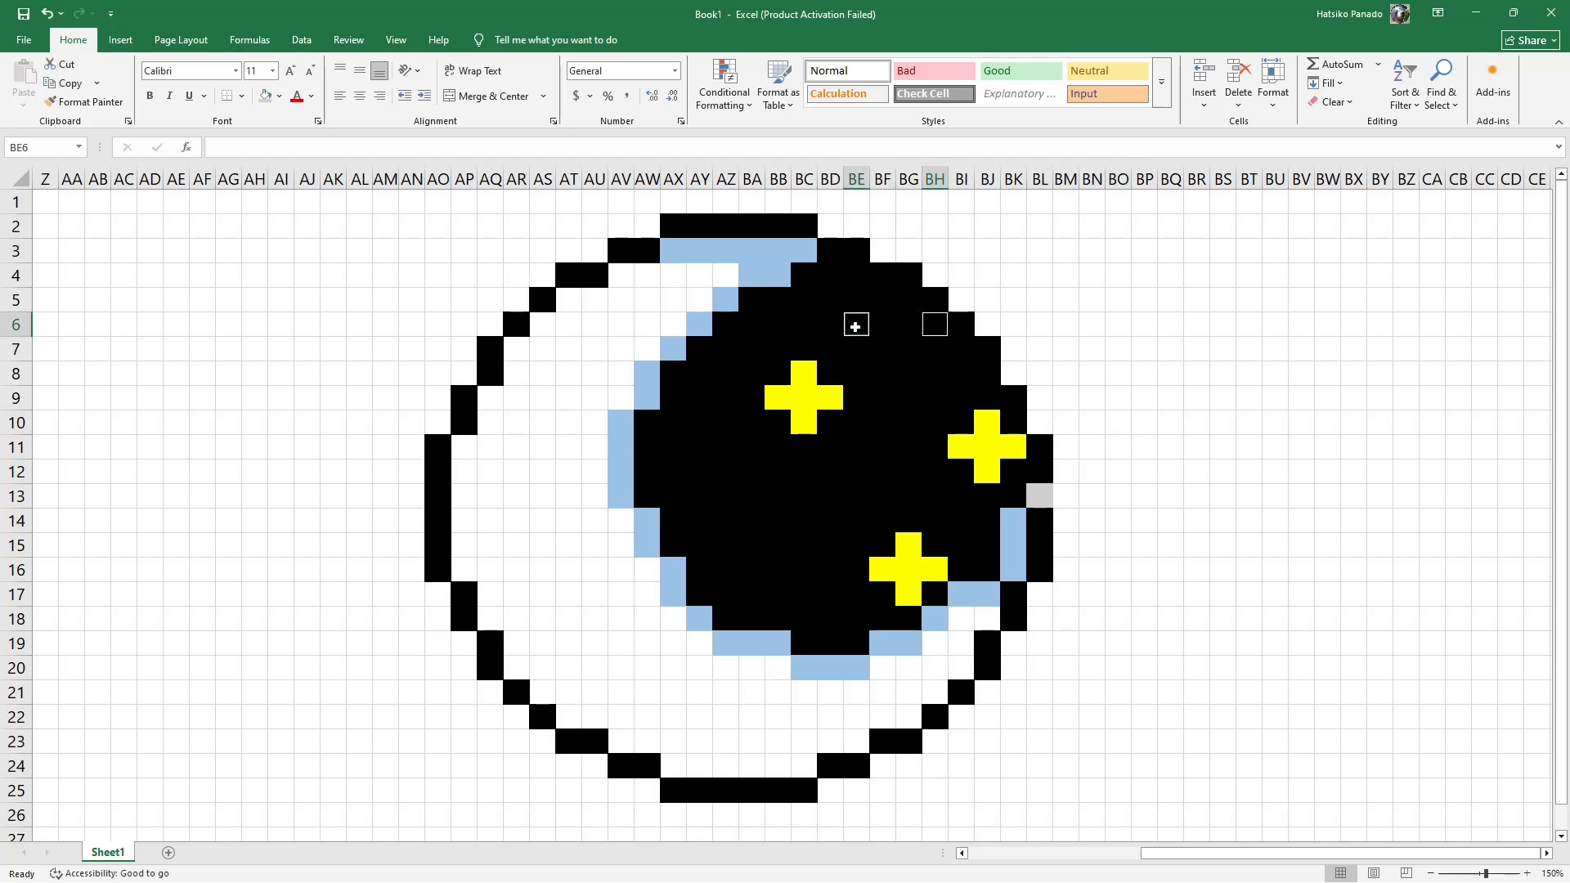
pyautogui.keyDown('ctrl'); pyautogui.click(735, 351); pyautogui.keyUp('ctrl')
# - Add small stars in the upper sky by filling cells BH6, BE6 and BA7 white
pyautogui.click(933, 324)
pyautogui.keyDown('ctrl'); pyautogui.click(884, 325); pyautogui.keyUp('ctrl')
pyautogui.keyDown('ctrl'); pyautogui.click(881, 324); pyautogui.keyUp('ctrl')
pyautogui.keyDown('ctrl'); pyautogui.click(853, 325); pyautogui.keyUp('ctrl')
pyautogui.click(279, 96)
pyautogui.click(278, 164)
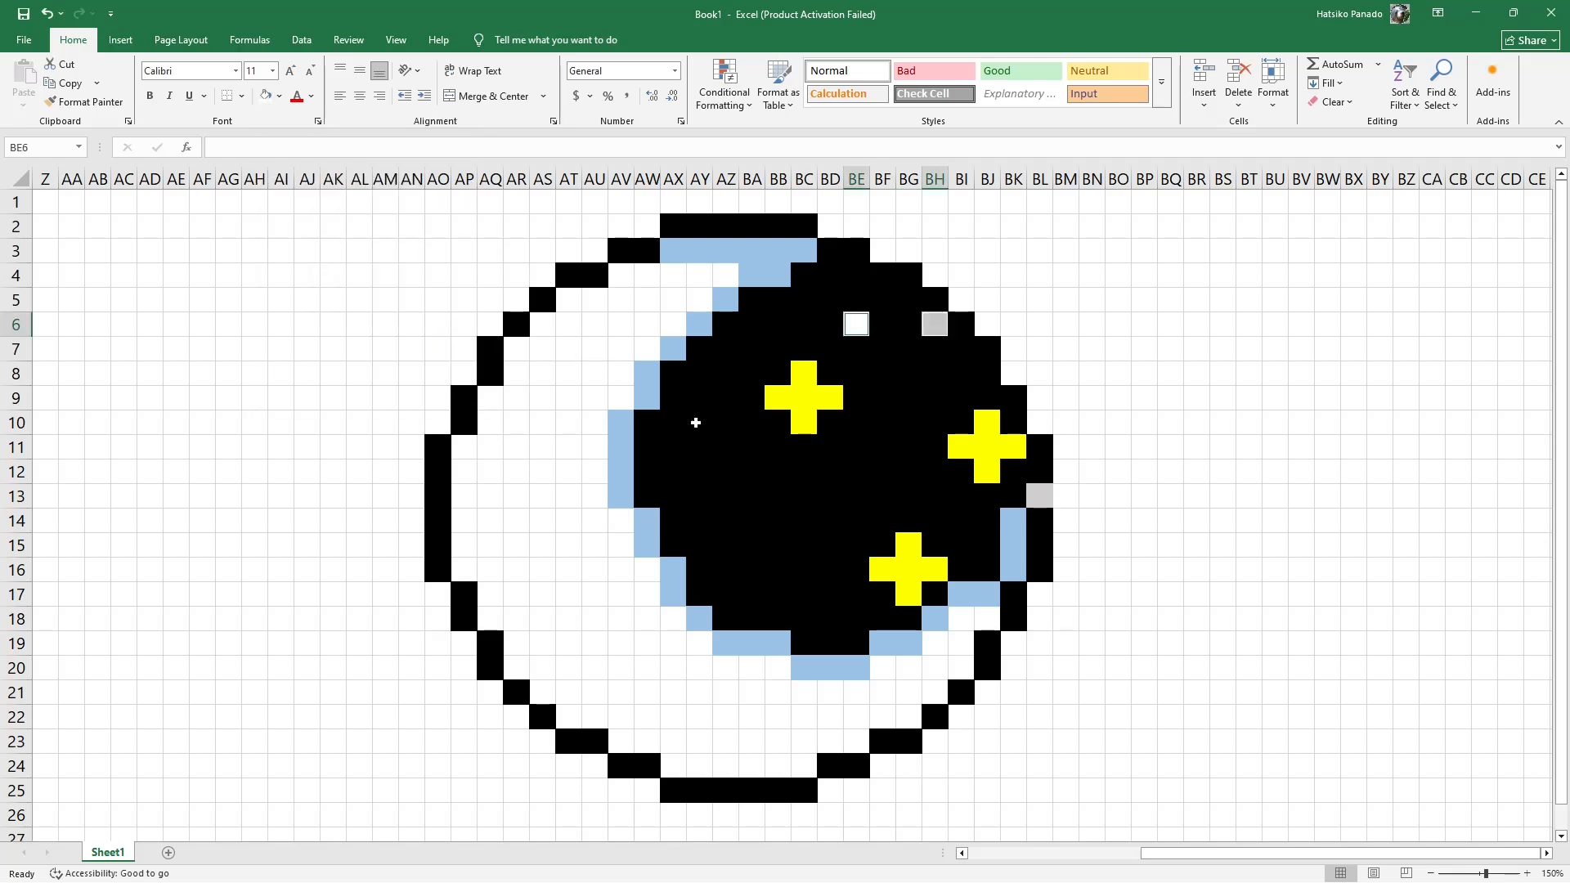
pyautogui.click(754, 354)
pyautogui.click(266, 96)
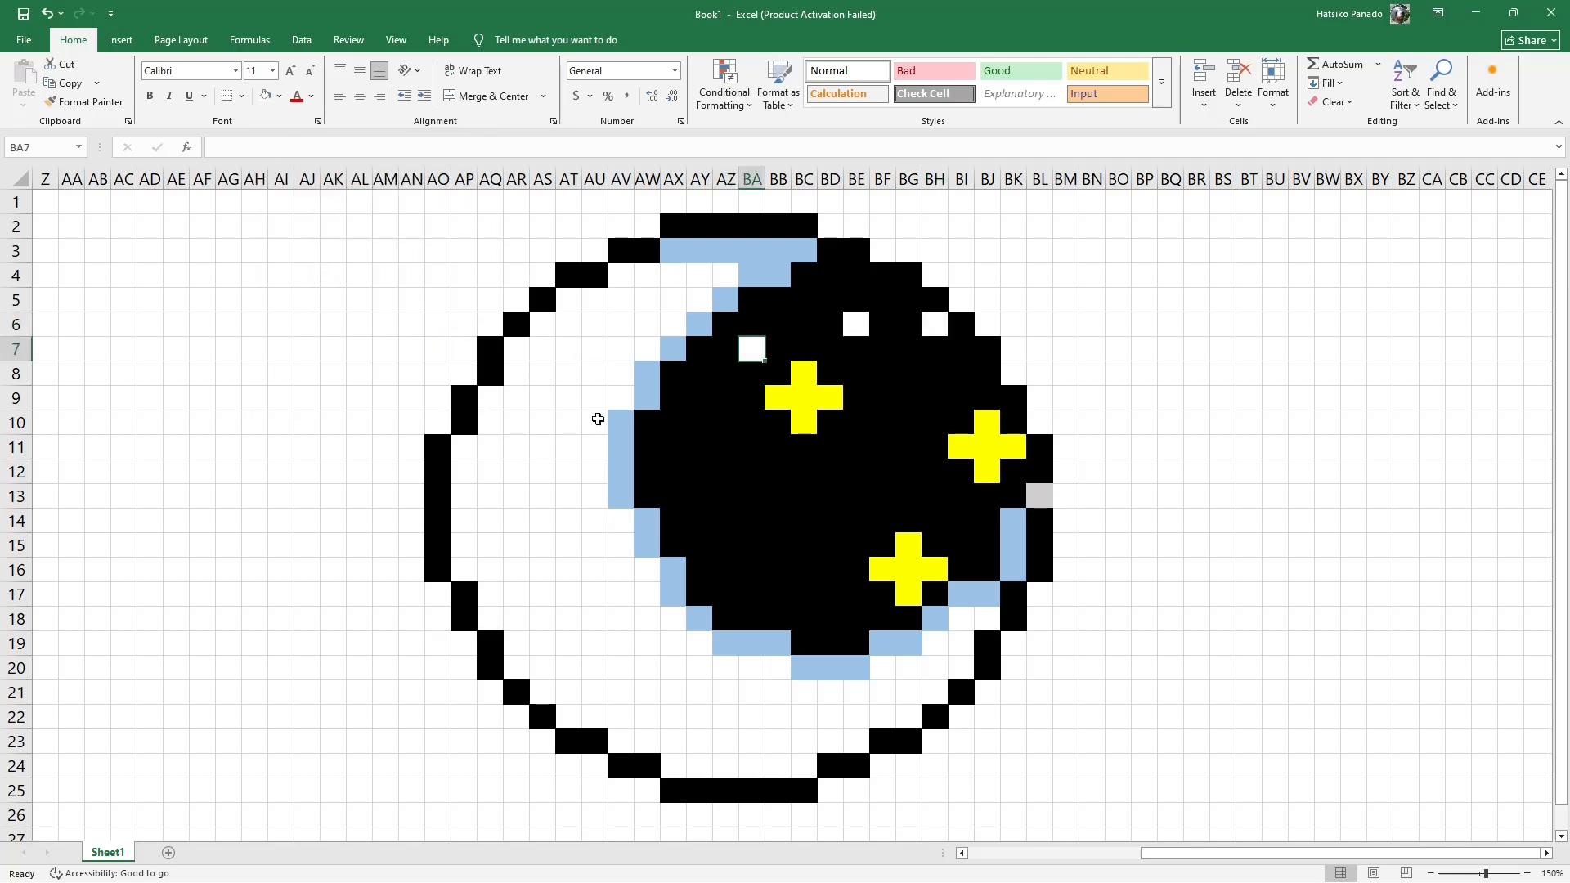
# - Add small stars in the middle of the sky by filling cells BD12, BB13 and AZ11 white
pyautogui.click(830, 471)
pyautogui.click(266, 96)
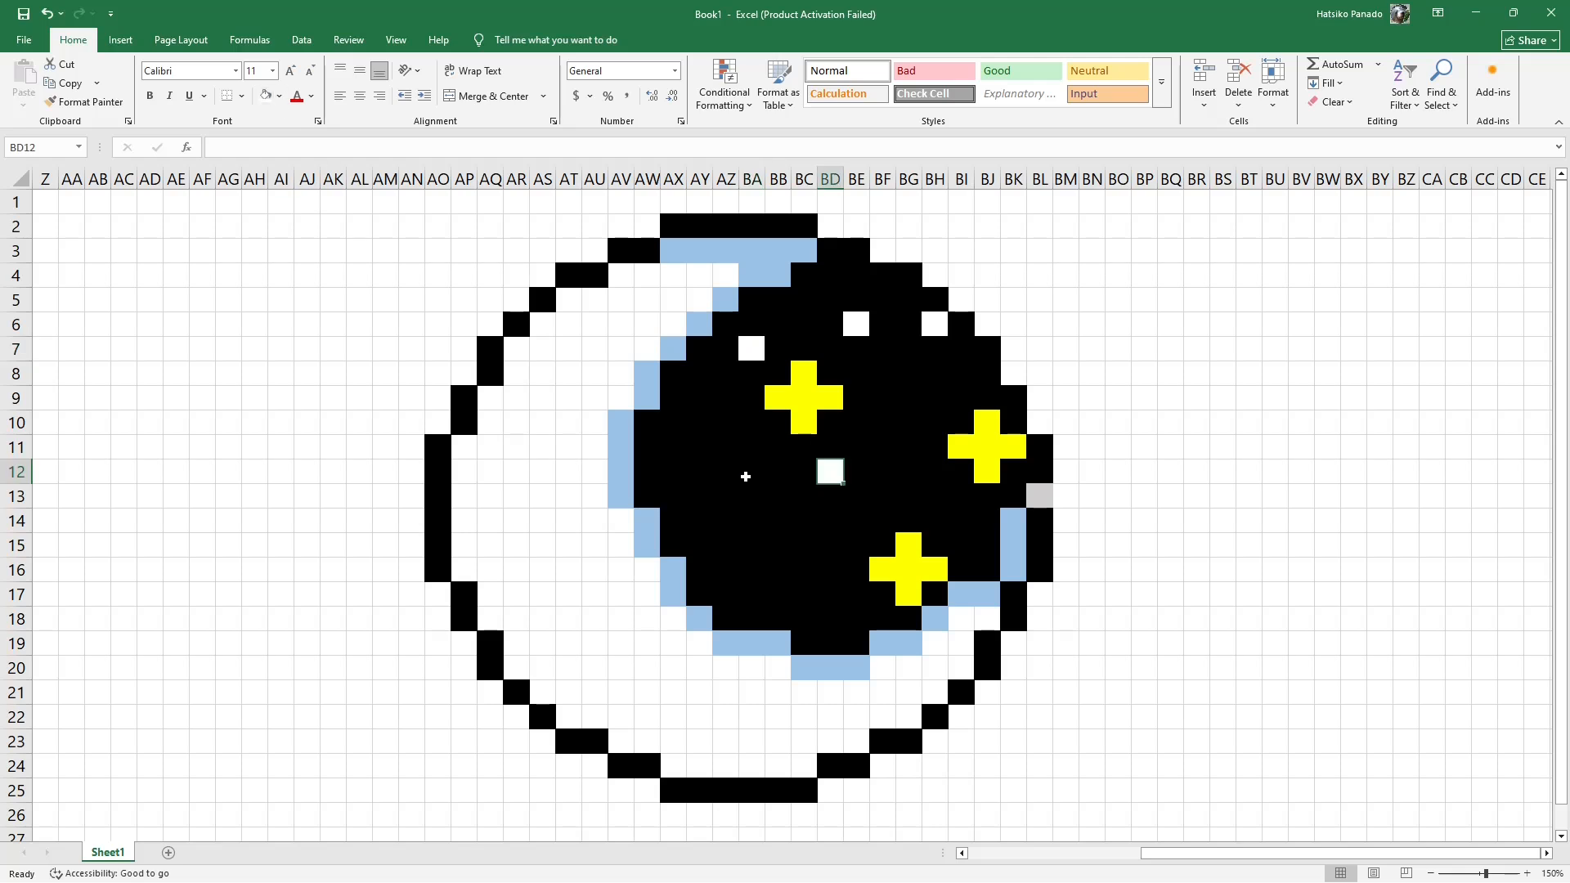
pyautogui.click(781, 505)
pyautogui.click(265, 96)
pyautogui.click(725, 447)
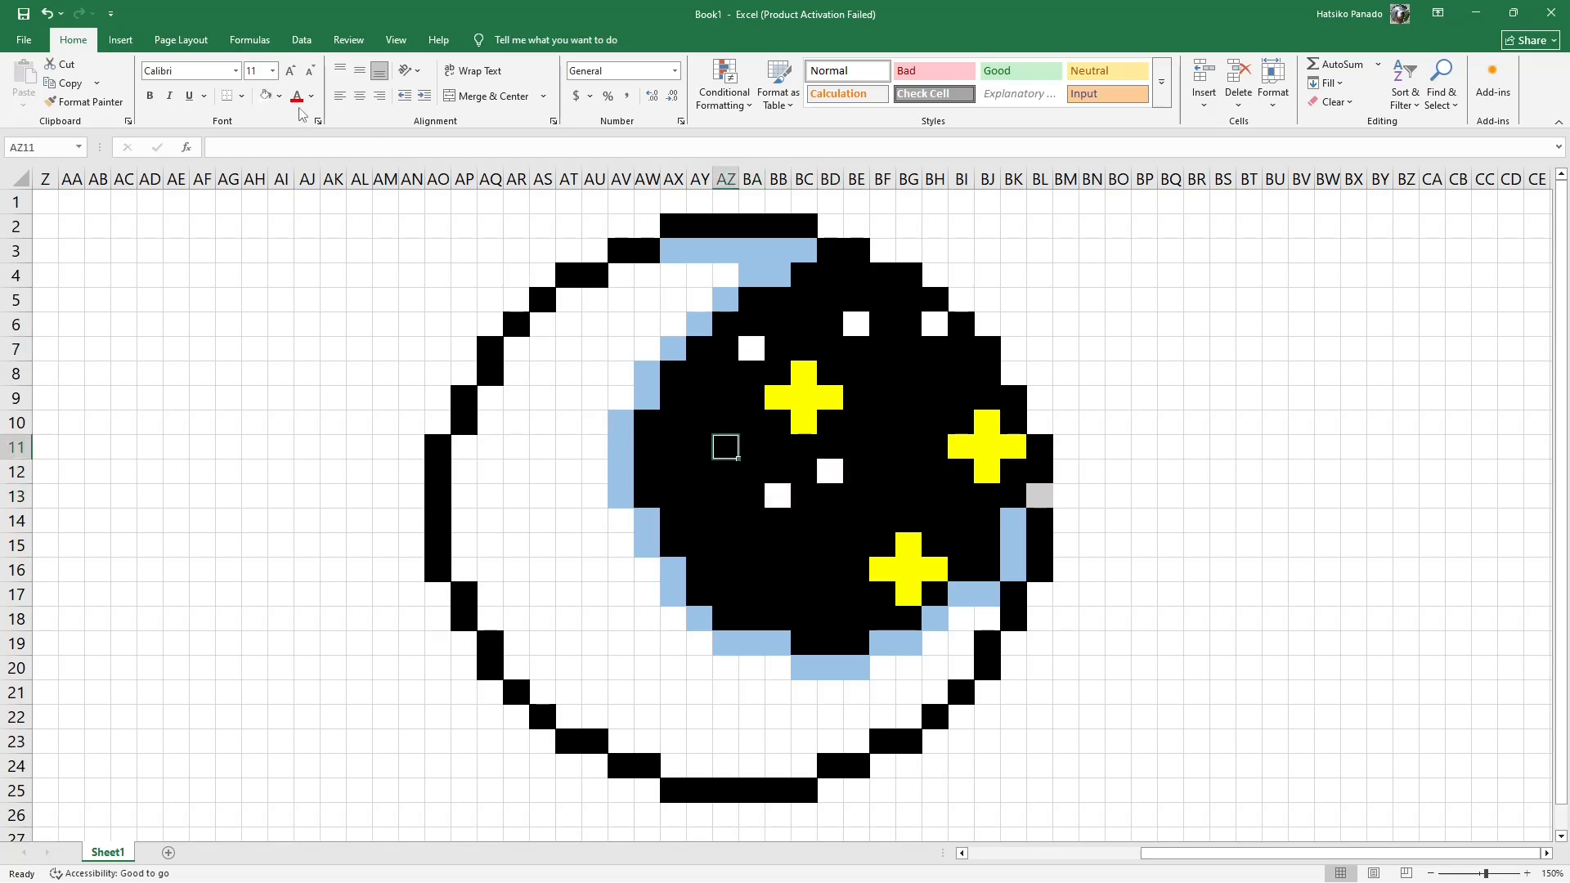
pyautogui.click(266, 96)
# - Add the remaining small stars by filling cells BC16, BG12 and BI14 white
pyautogui.click(778, 593)
pyautogui.click(793, 566)
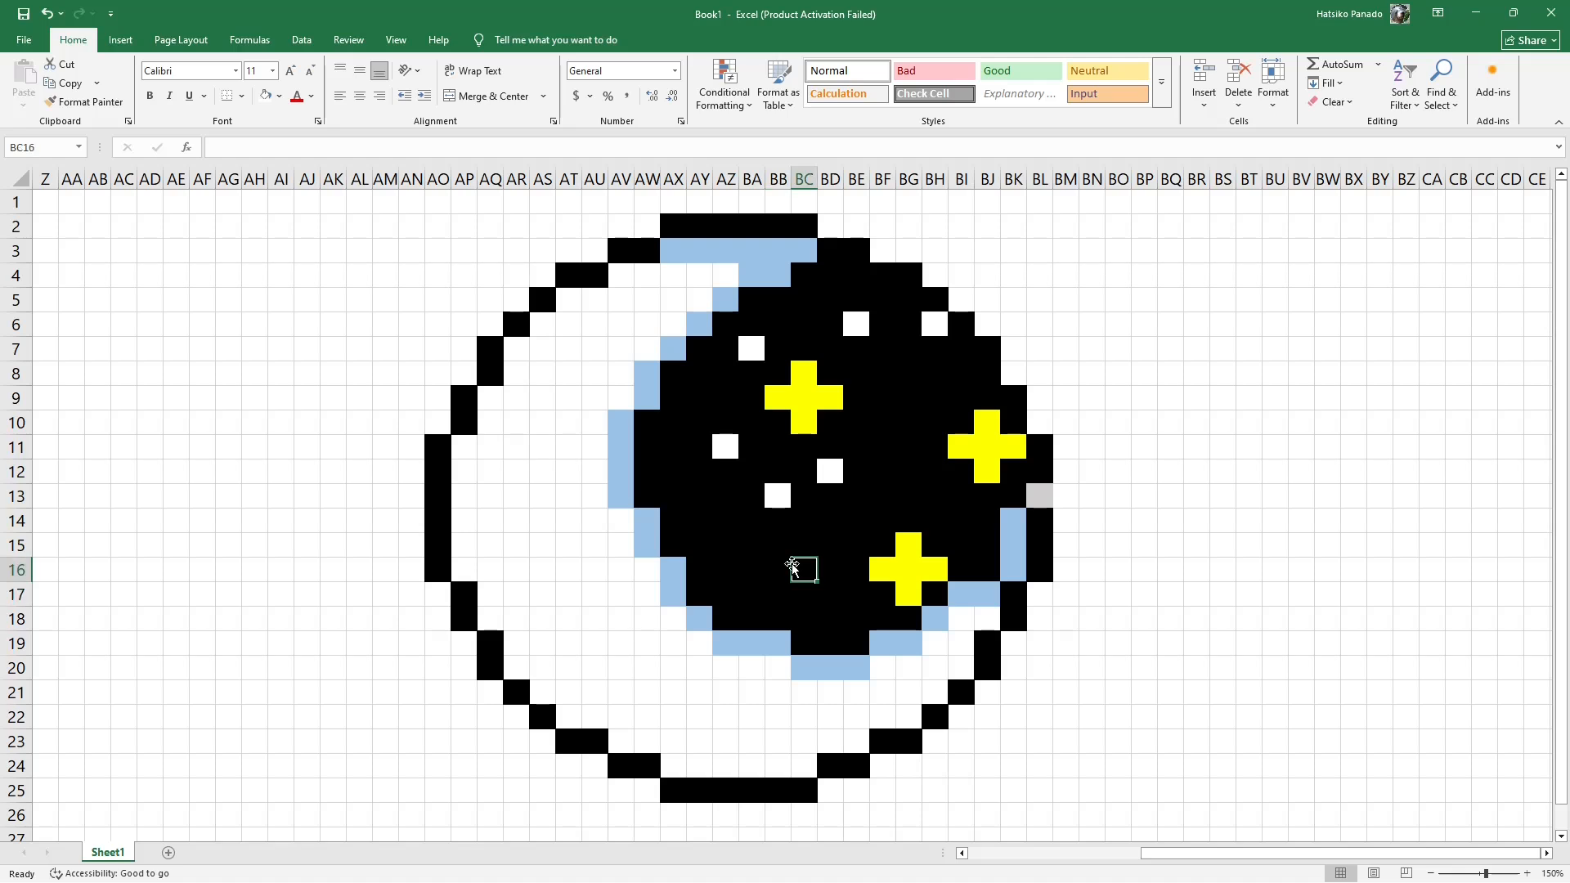
pyautogui.click(266, 96)
pyautogui.click(907, 471)
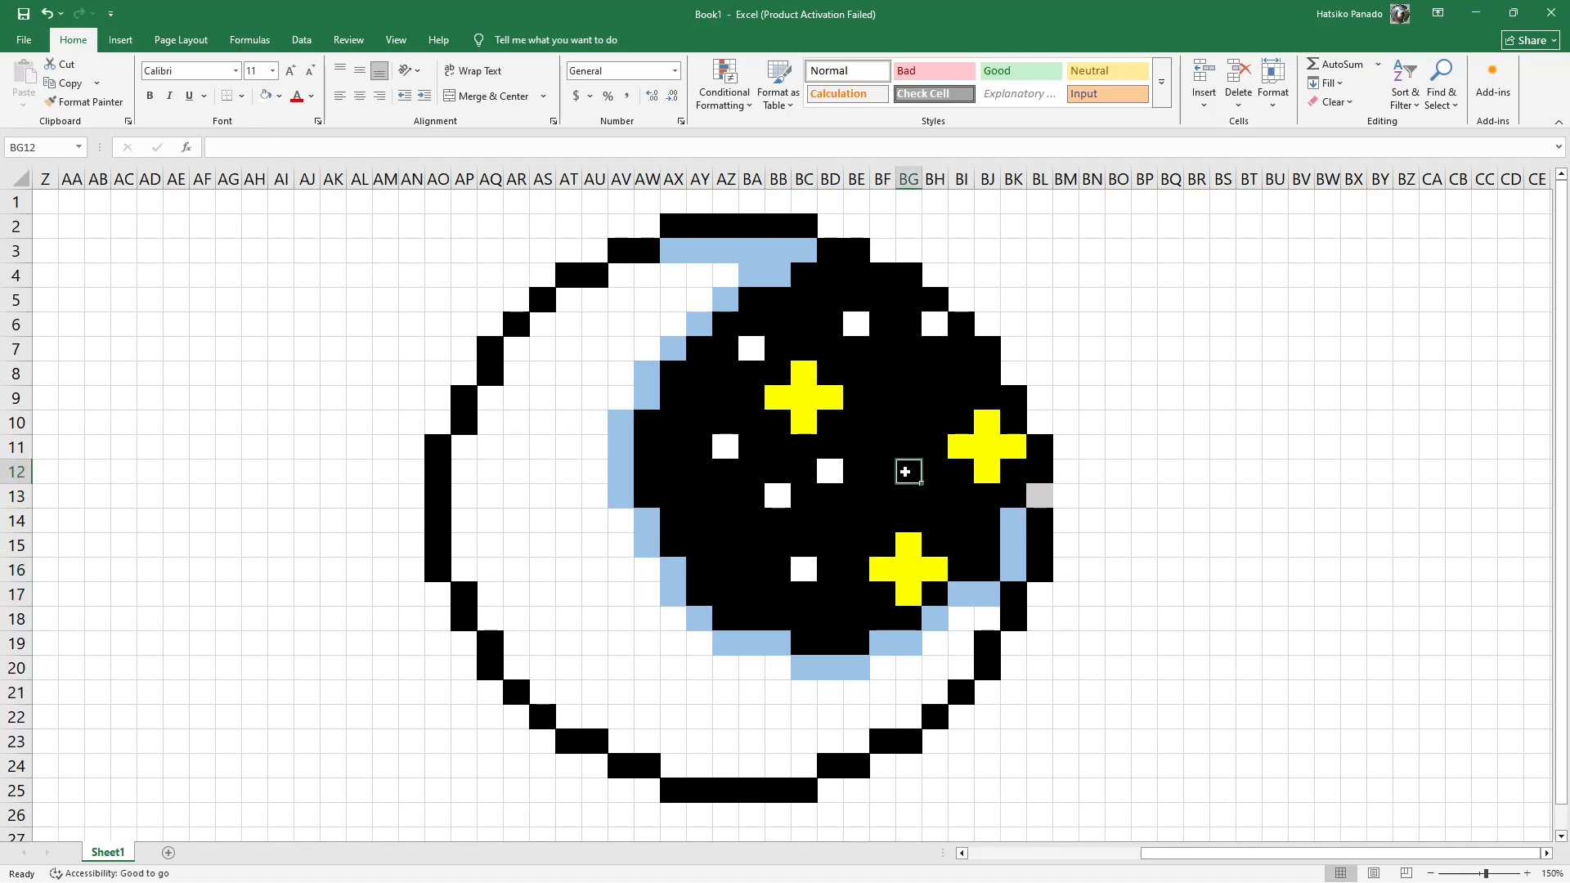
pyautogui.click(266, 95)
pyautogui.click(957, 524)
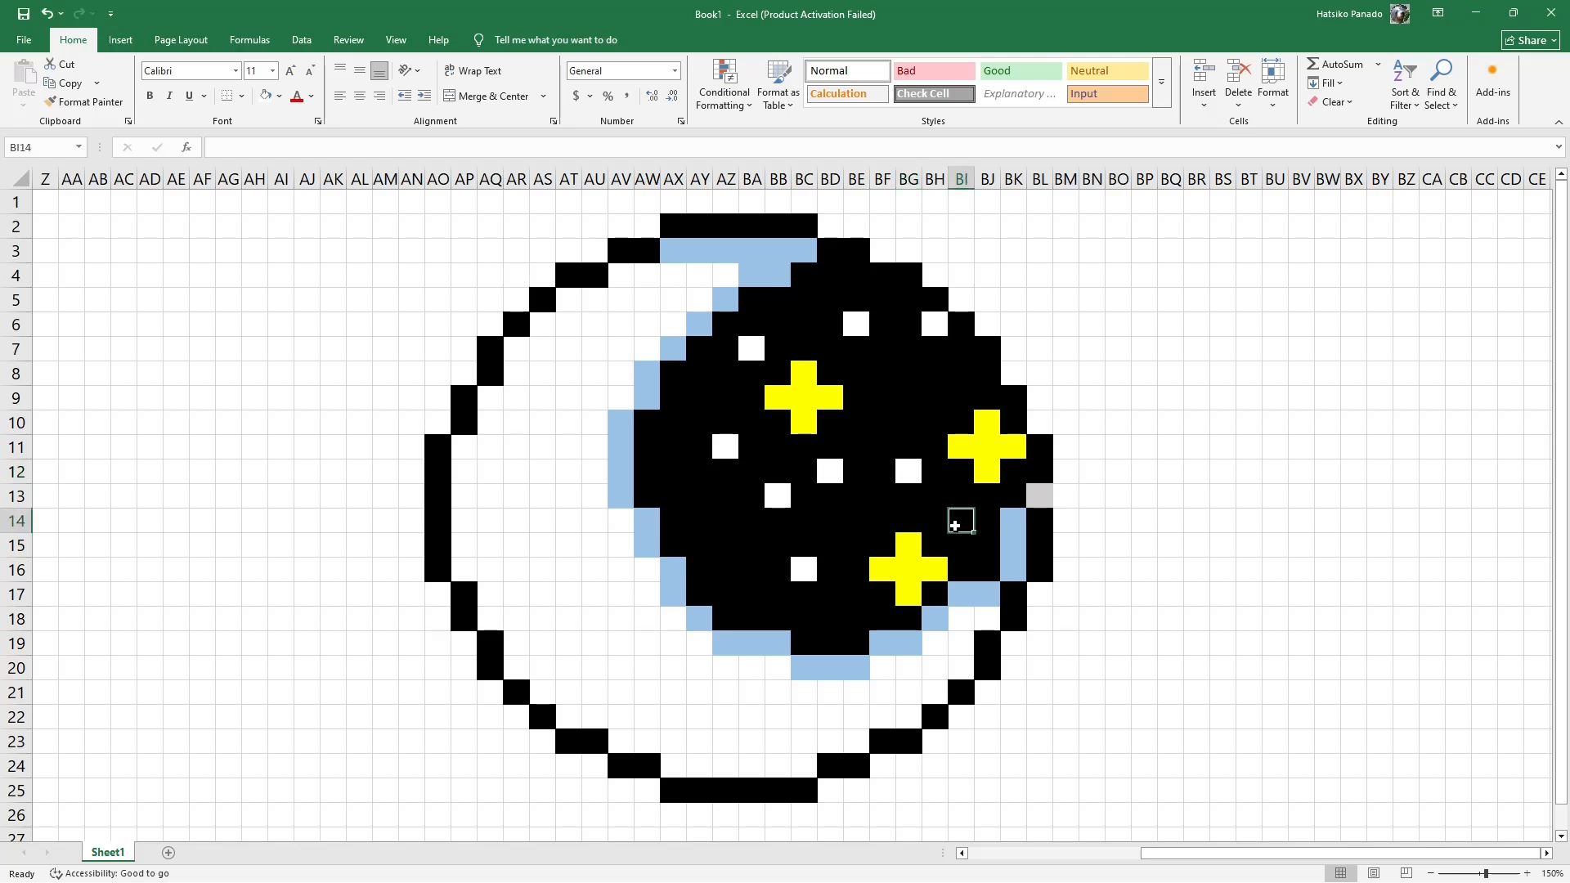
pyautogui.click(264, 96)
pyautogui.moveTo(622, 278)
pyautogui.mouseDown()
pyautogui.moveTo(645, 275)
pyautogui.moveTo(569, 300)
pyautogui.mouseUp()
pyautogui.keyDown('ctrl'); pyautogui.click(540, 325); pyautogui.keyUp('ctrl')
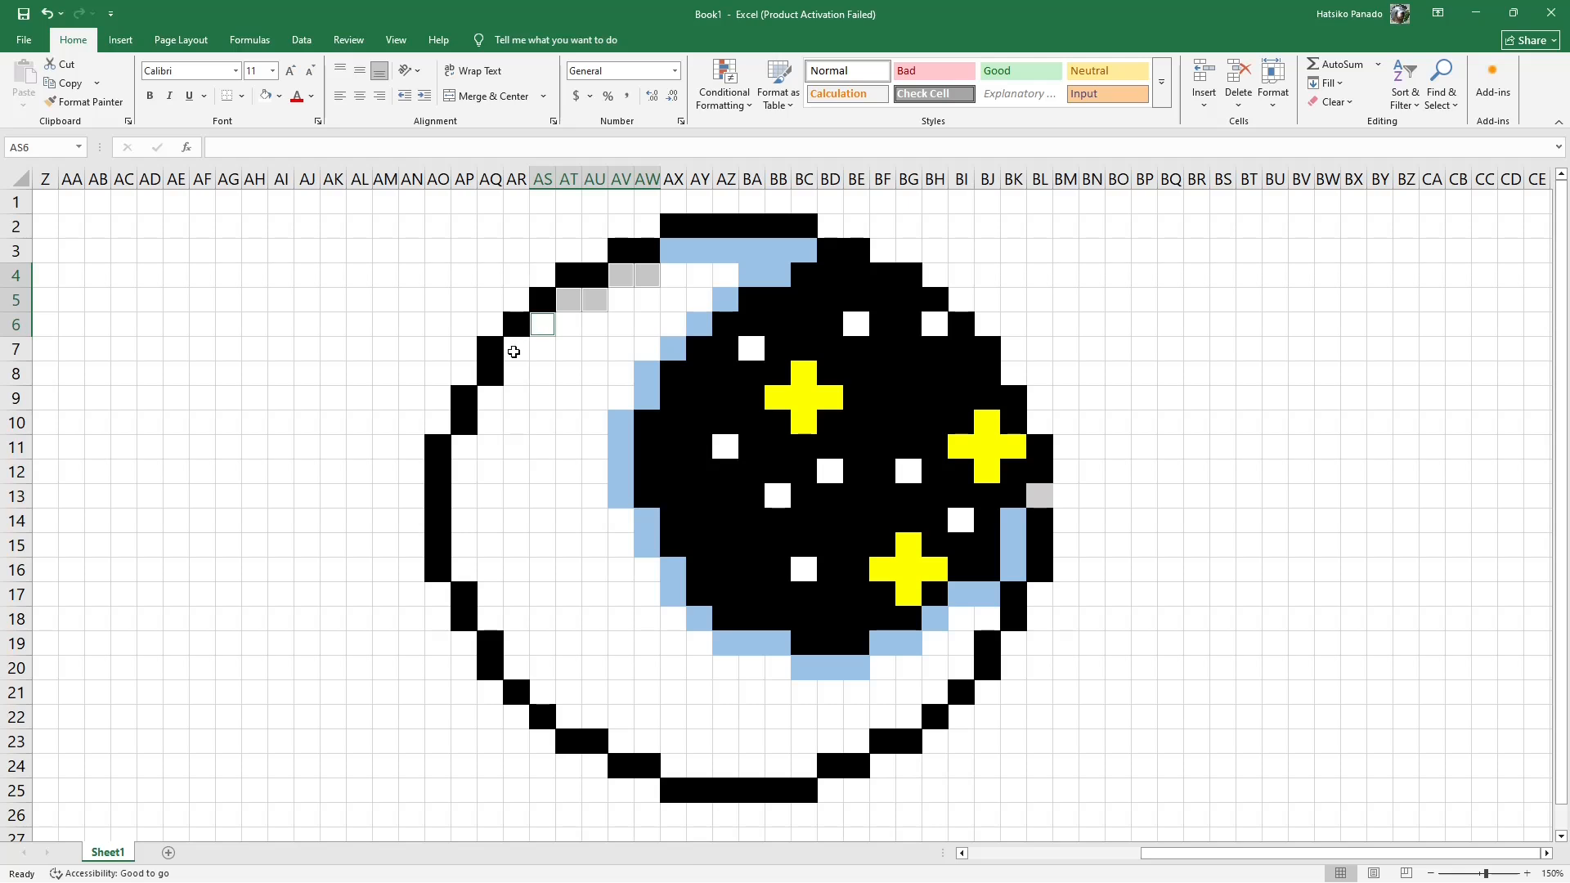
pyautogui.keyDown('ctrl'); pyautogui.click(514, 351); pyautogui.keyUp('ctrl')
pyautogui.keyDown('ctrl'); pyautogui.click(514, 373); pyautogui.keyUp('ctrl')
pyautogui.keyDown('ctrl'); pyautogui.click(493, 400); pyautogui.keyUp('ctrl')
pyautogui.keyDown('ctrl'); pyautogui.click(491, 442); pyautogui.keyUp('ctrl')
pyautogui.click(641, 277)
# - Shade the crescent's upper-left rim by filling cells AV4, AT5:AU5, AS6, AR7:AR8 and AQ9:AQ10 light blue
pyautogui.click(622, 277)
pyautogui.keyDown('ctrl'); pyautogui.click(594, 300); pyautogui.keyUp('ctrl')
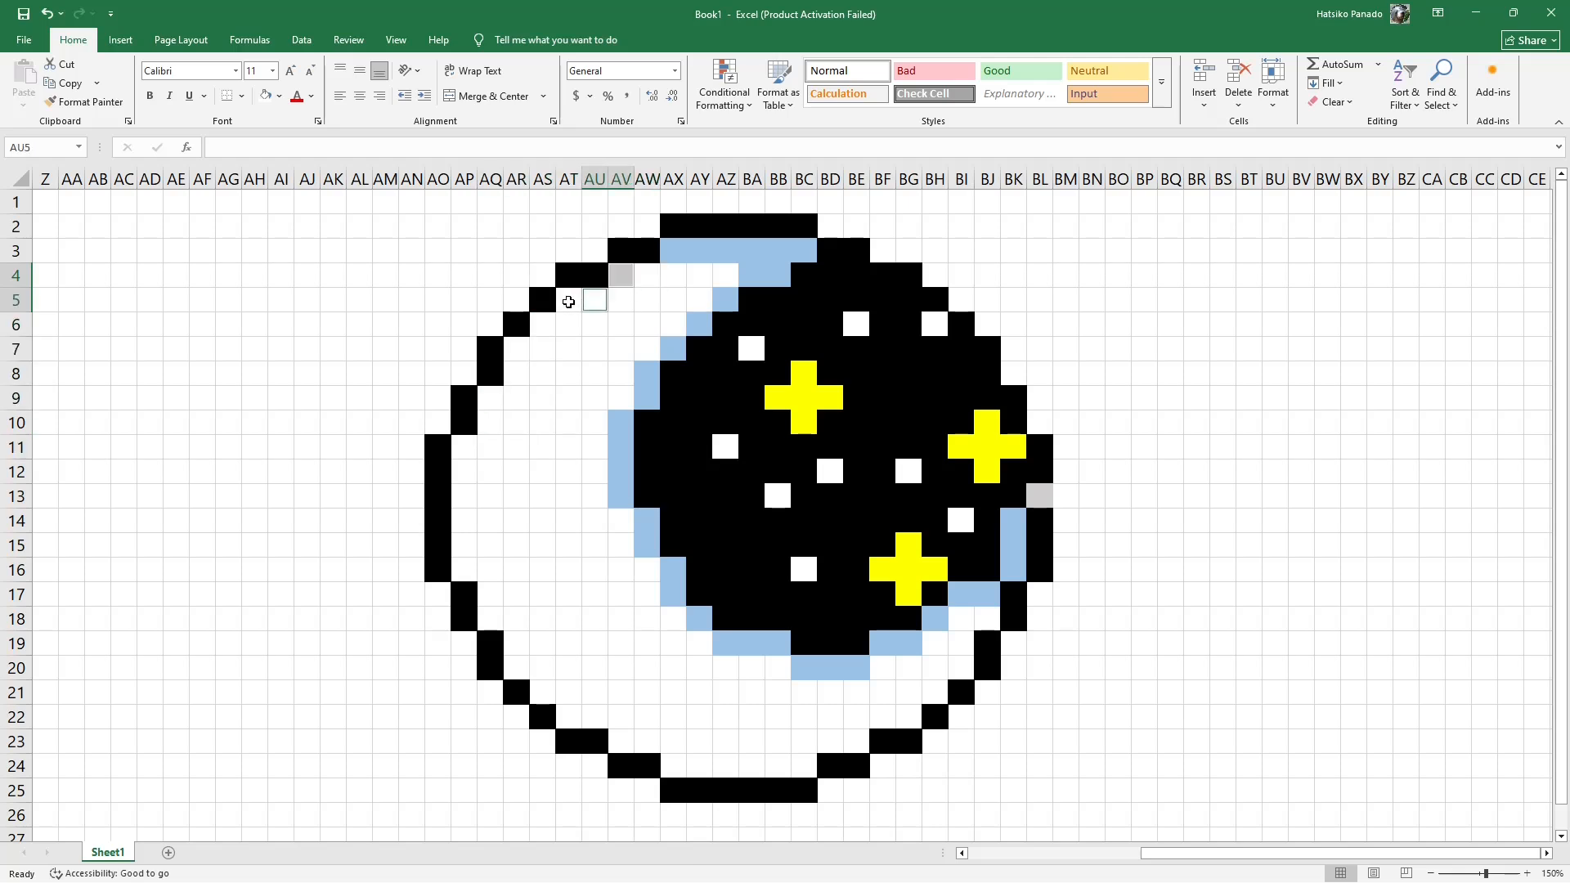
pyautogui.keyDown('ctrl'); pyautogui.click(570, 300); pyautogui.keyUp('ctrl')
pyautogui.keyDown('ctrl'); pyautogui.click(542, 324); pyautogui.keyUp('ctrl')
pyautogui.keyDown('ctrl'); pyautogui.click(516, 349); pyautogui.keyUp('ctrl')
pyautogui.keyDown('ctrl'); pyautogui.click(517, 374); pyautogui.keyUp('ctrl')
pyautogui.keyDown('ctrl'); pyautogui.click(491, 398); pyautogui.keyUp('ctrl')
pyautogui.keyDown('ctrl'); pyautogui.click(490, 423); pyautogui.keyUp('ctrl')
pyautogui.click(279, 96)
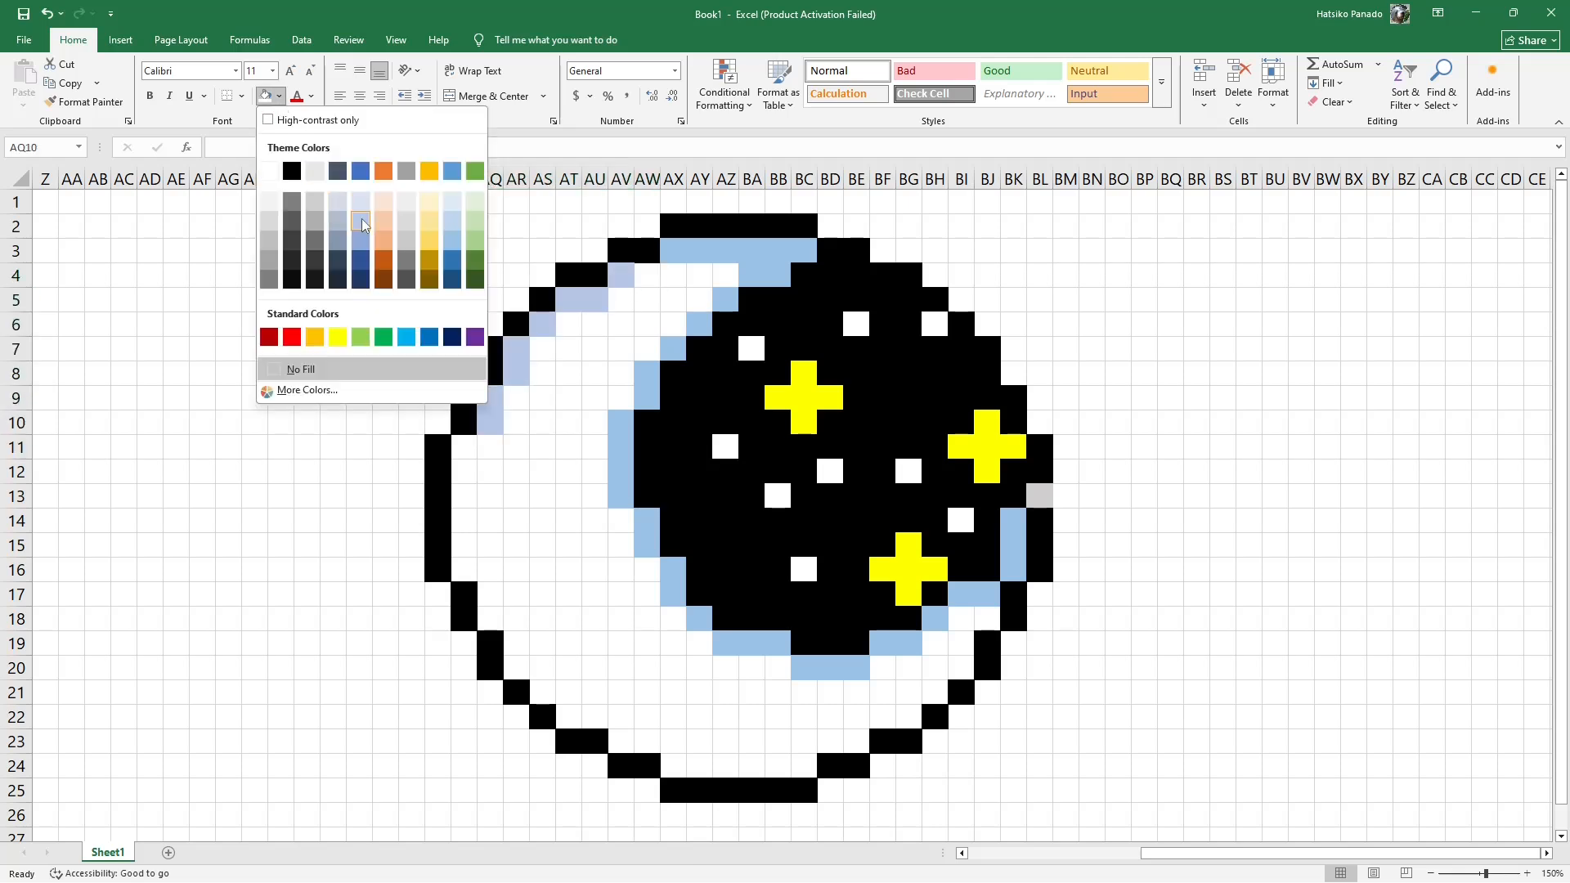
pyautogui.click(452, 221)
pyautogui.click(774, 255)
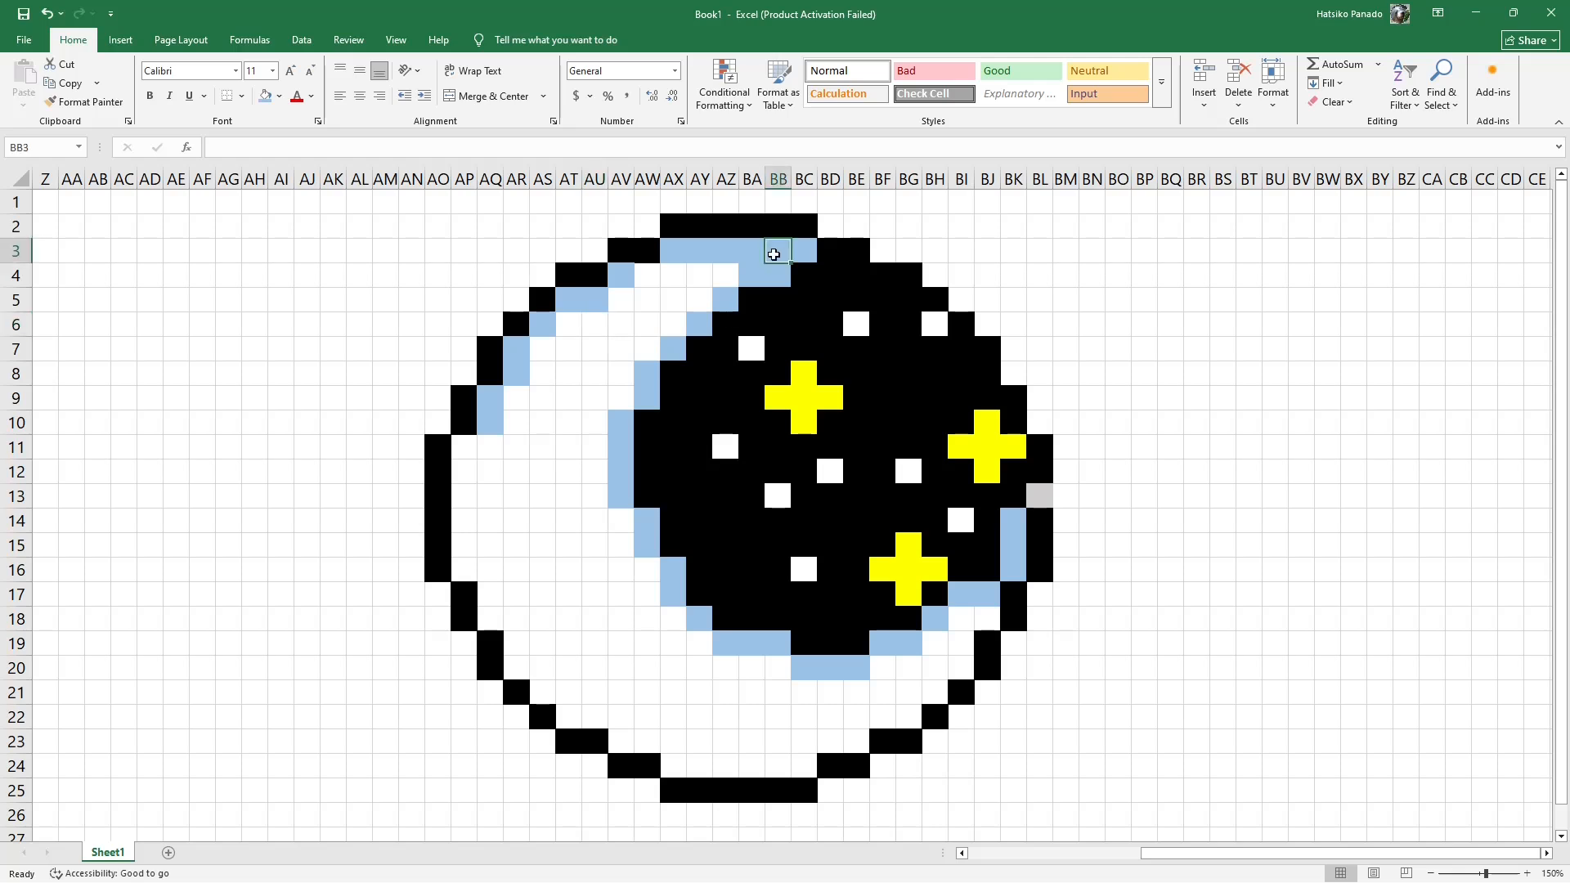
# - Continue the crescent's left rim by filling cells AP11:AP16 light blue
pyautogui.click(542, 348)
pyautogui.click(463, 447)
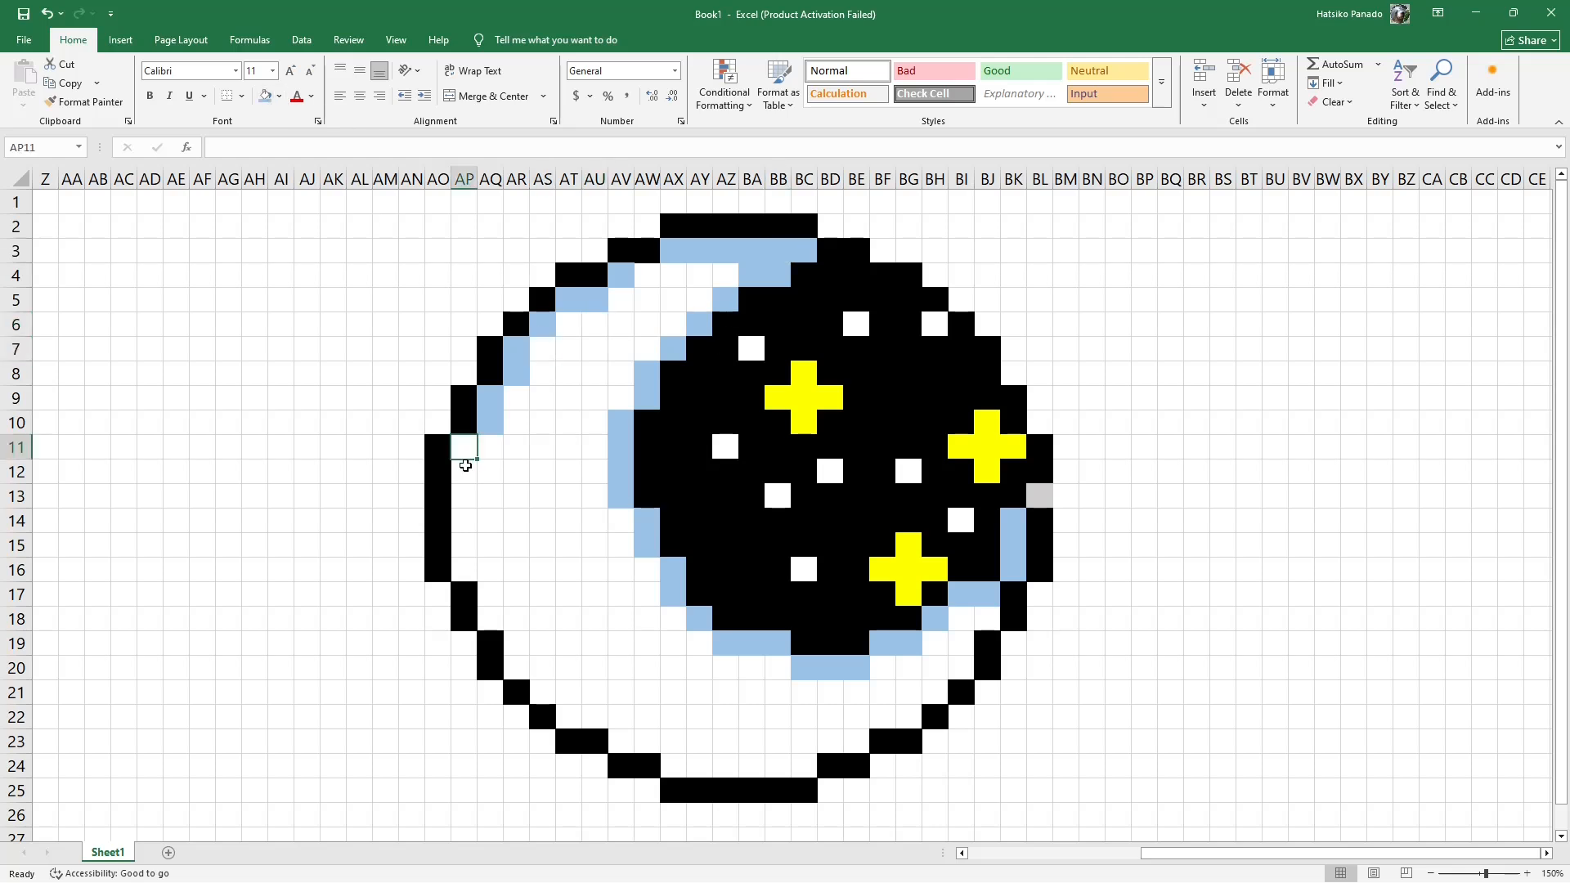
pyautogui.moveTo(466, 466); pyautogui.dragTo(490, 594)
pyautogui.click(266, 96)
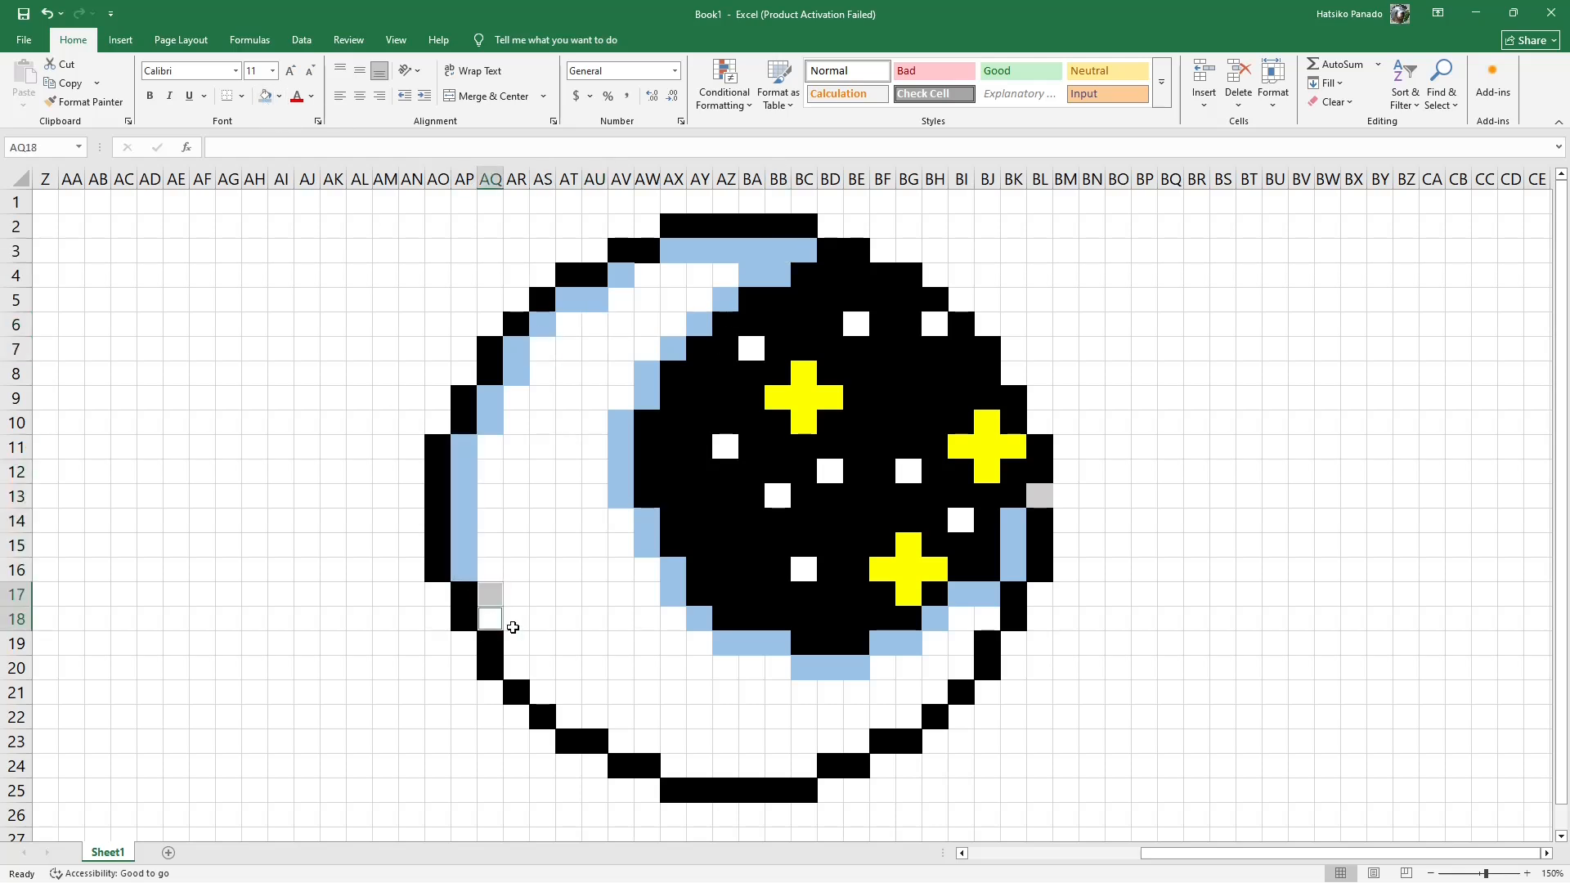
# - Shade the crescent's lower rim light blue just inside the outline, from AQ17:AQ18 down through AX24:BC24 and up to BJ18
pyautogui.keyDown('ctrl'); pyautogui.click(514, 643); pyautogui.keyUp('ctrl')
pyautogui.keyDown('ctrl'); pyautogui.click(515, 665); pyautogui.keyUp('ctrl')
pyautogui.keyDown('ctrl'); pyautogui.click(540, 691); pyautogui.keyUp('ctrl')
pyautogui.keyDown('ctrl'); pyautogui.click(572, 717); pyautogui.keyUp('ctrl')
pyautogui.keyDown('ctrl'); pyautogui.click(596, 716); pyautogui.keyUp('ctrl')
pyautogui.keyDown('ctrl'); pyautogui.click(627, 742); pyautogui.keyUp('ctrl')
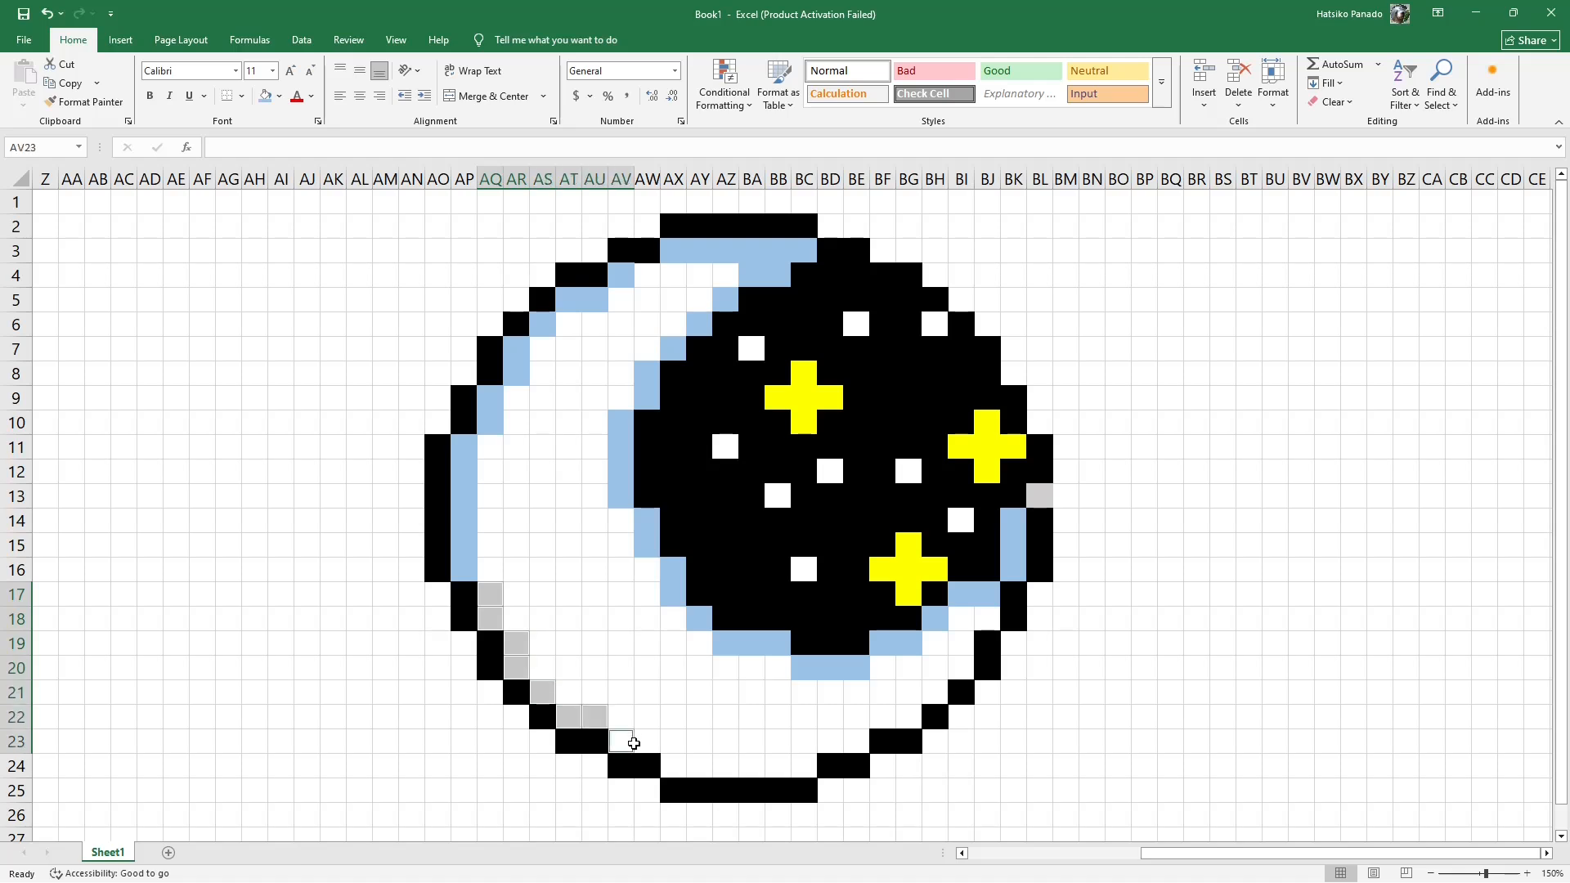
pyautogui.keyDown('ctrl'); pyautogui.click(646, 742); pyautogui.keyUp('ctrl')
pyautogui.moveTo(674, 765); pyautogui.dragTo(810, 762)
pyautogui.keyDown('ctrl'); pyautogui.click(831, 741); pyautogui.keyUp('ctrl')
pyautogui.keyDown('ctrl'); pyautogui.click(857, 742); pyautogui.keyUp('ctrl')
pyautogui.keyDown('ctrl'); pyautogui.click(883, 717); pyautogui.keyUp('ctrl')
pyautogui.keyDown('ctrl'); pyautogui.click(905, 714); pyautogui.keyUp('ctrl')
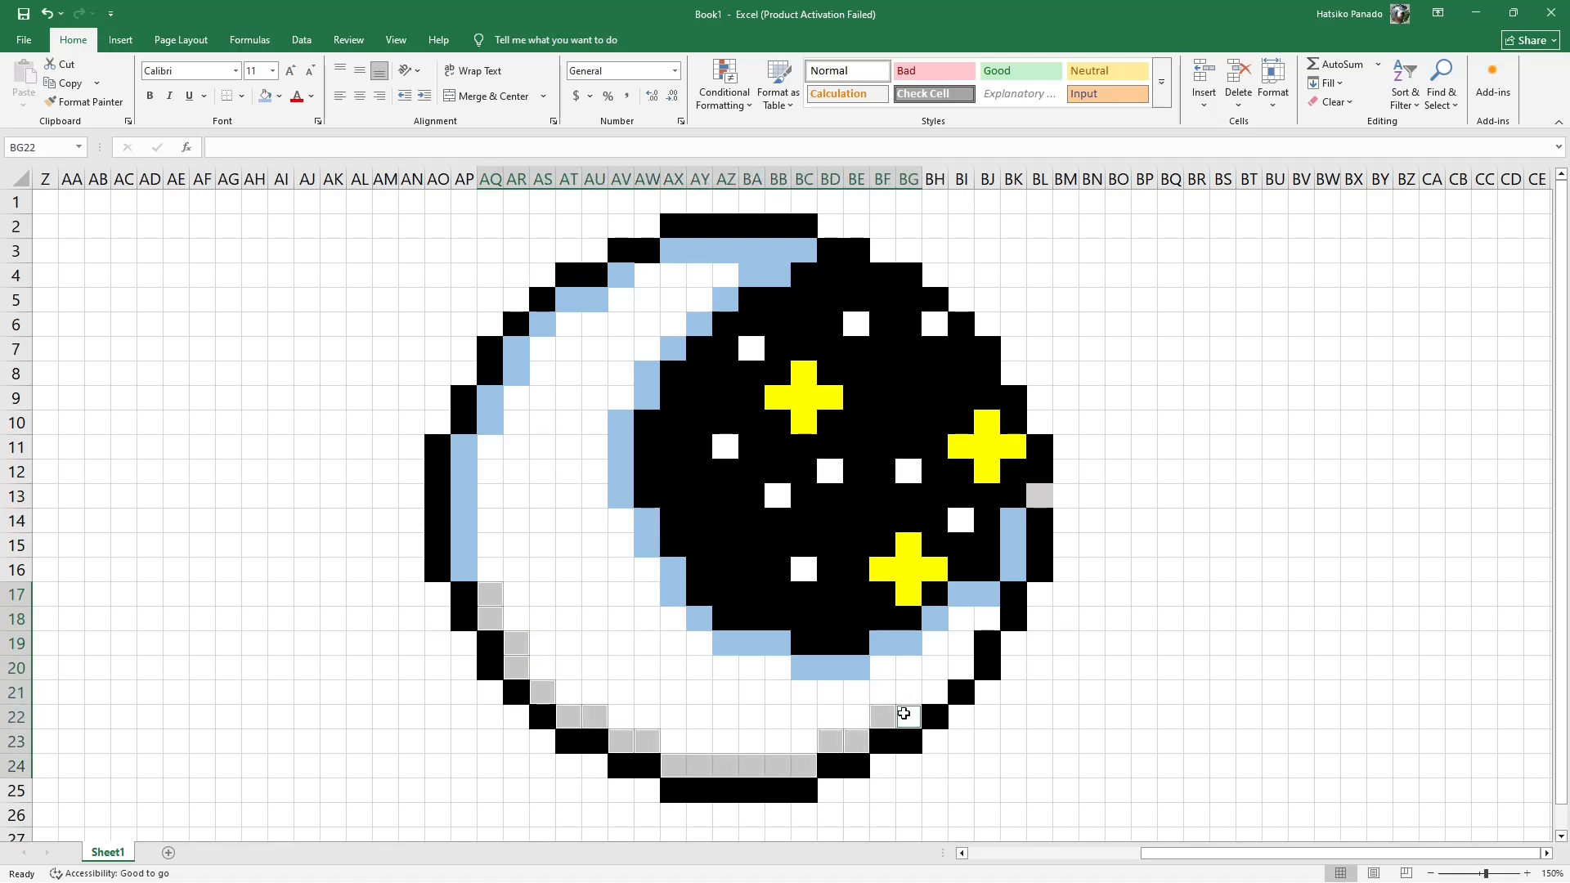
pyautogui.keyDown('ctrl'); pyautogui.click(935, 692); pyautogui.keyUp('ctrl')
pyautogui.keyDown('ctrl'); pyautogui.click(961, 668); pyautogui.keyUp('ctrl')
pyautogui.keyDown('ctrl'); pyautogui.click(961, 643); pyautogui.keyUp('ctrl')
pyautogui.keyDown('ctrl'); pyautogui.click(987, 619); pyautogui.keyUp('ctrl')
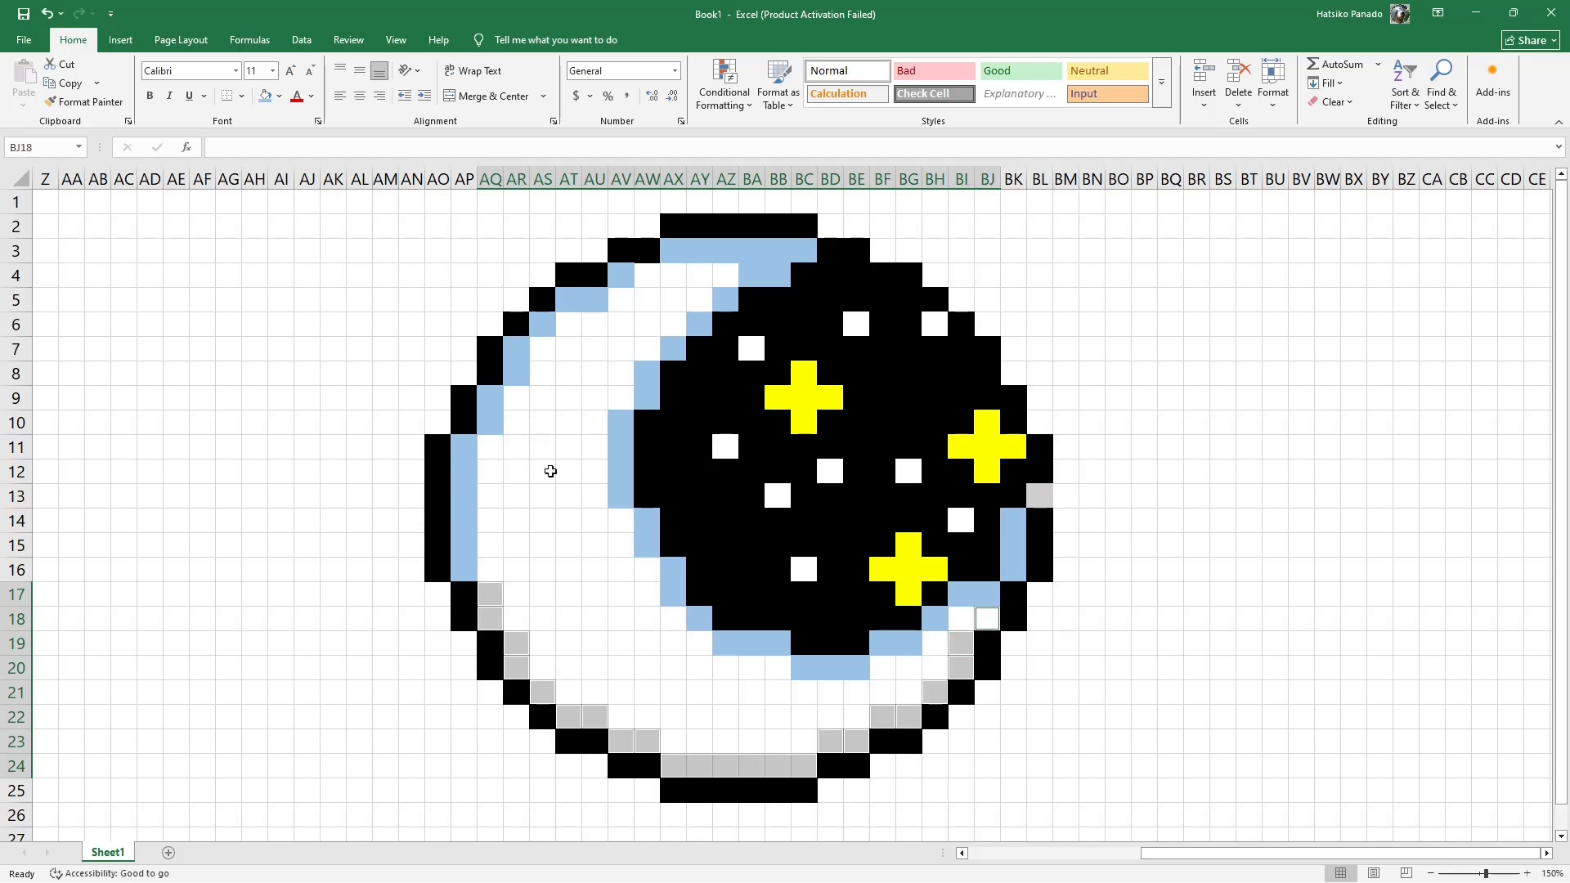
pyautogui.click(265, 97)
pyautogui.click(566, 496)
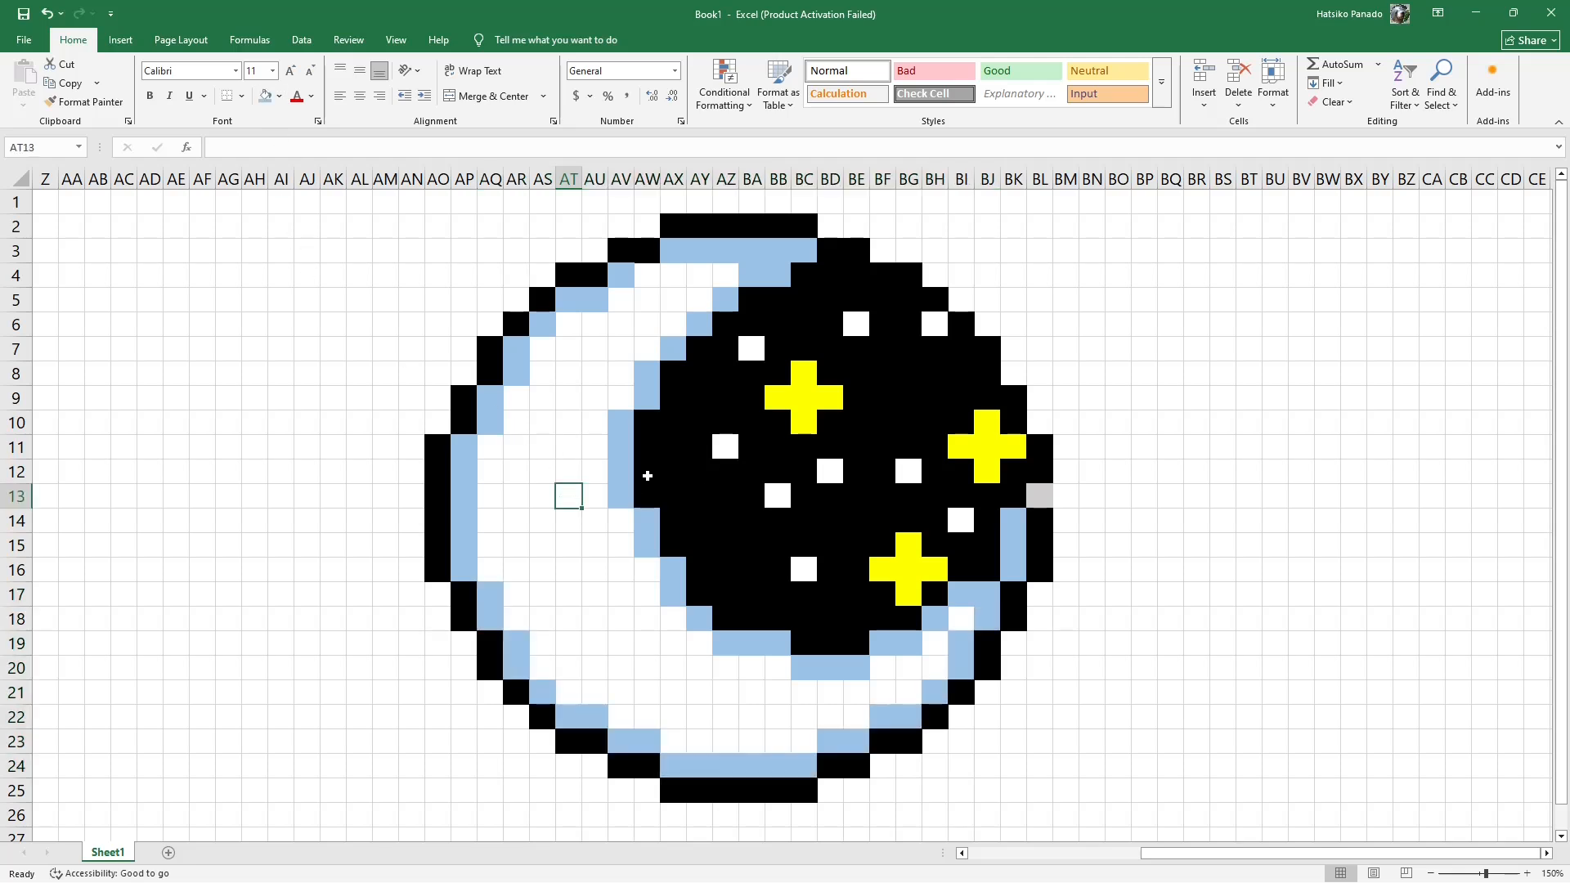
# - Fill the crescent's whole body between the light blue rims white, from AW4:AZ4 around to BI18
pyautogui.moveTo(652, 282); pyautogui.dragTo(726, 277)
pyautogui.moveTo(700, 300); pyautogui.dragTo(589, 422)
pyautogui.keyDown('ctrl'); pyautogui.click(516, 401); pyautogui.keyUp('ctrl')
pyautogui.moveTo(491, 446); pyautogui.dragTo(621, 570)
pyautogui.keyDown('ctrl'); pyautogui.click(647, 570); pyautogui.keyUp('ctrl')
pyautogui.moveTo(519, 601); pyautogui.dragTo(648, 622)
pyautogui.moveTo(551, 641); pyautogui.dragTo(701, 668)
pyautogui.keyDown('ctrl'); pyautogui.click(673, 618); pyautogui.keyUp('ctrl')
pyautogui.moveTo(582, 692); pyautogui.dragTo(702, 694)
pyautogui.moveTo(619, 717); pyautogui.dragTo(700, 741)
pyautogui.moveTo(714, 666); pyautogui.dragTo(804, 741)
pyautogui.moveTo(830, 717); pyautogui.dragTo(933, 635)
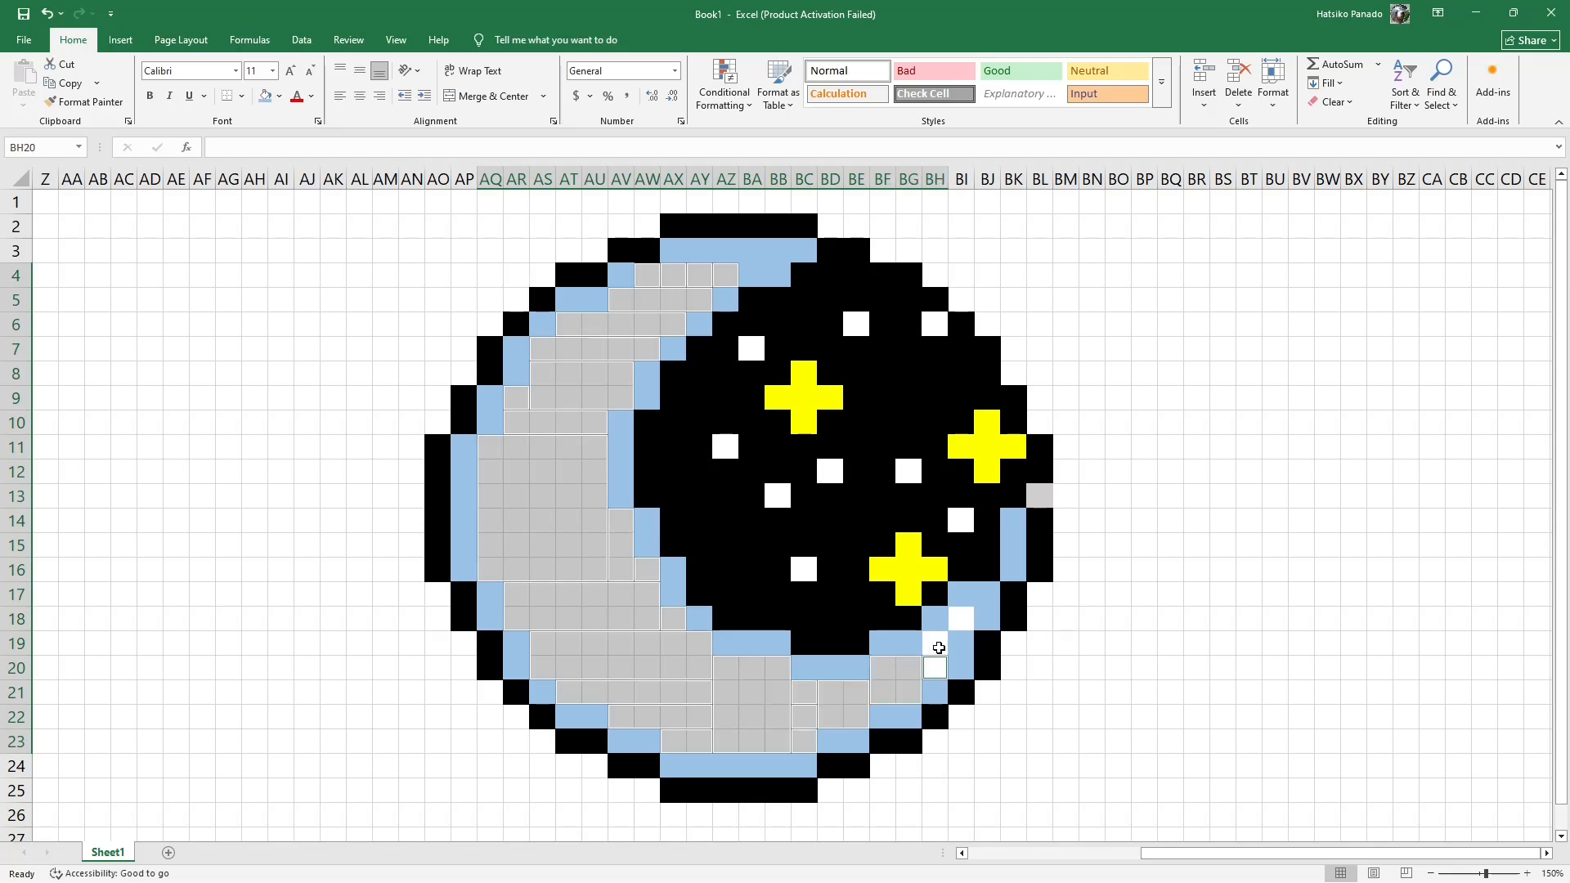
pyautogui.keyDown('ctrl'); pyautogui.click(962, 622); pyautogui.keyUp('ctrl')
pyautogui.click(279, 96)
pyautogui.click(284, 151)
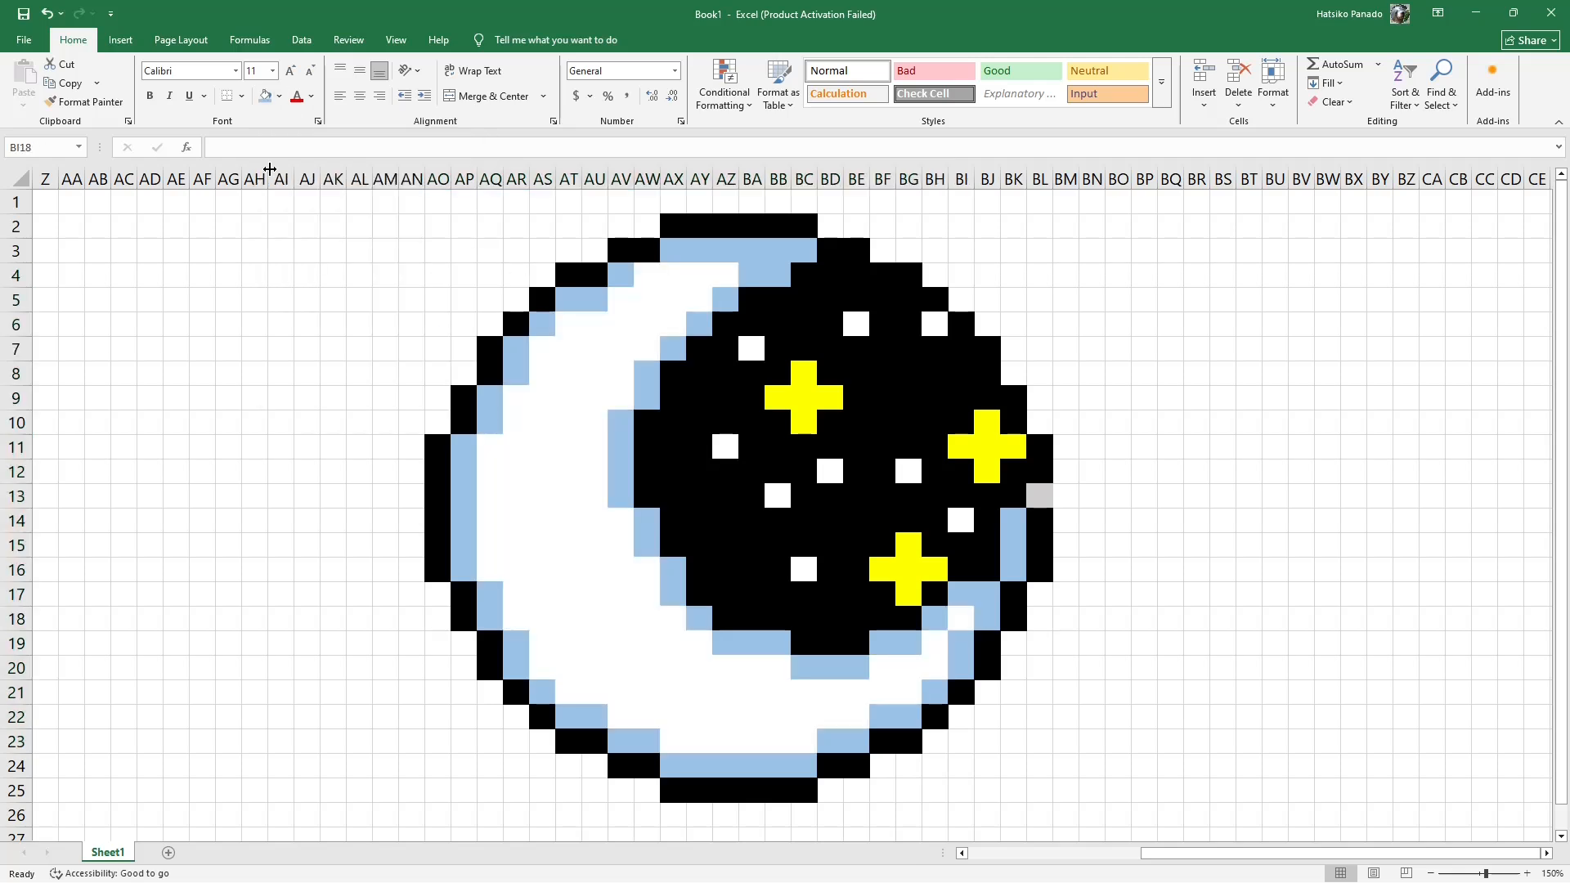
pyautogui.click(45, 205)
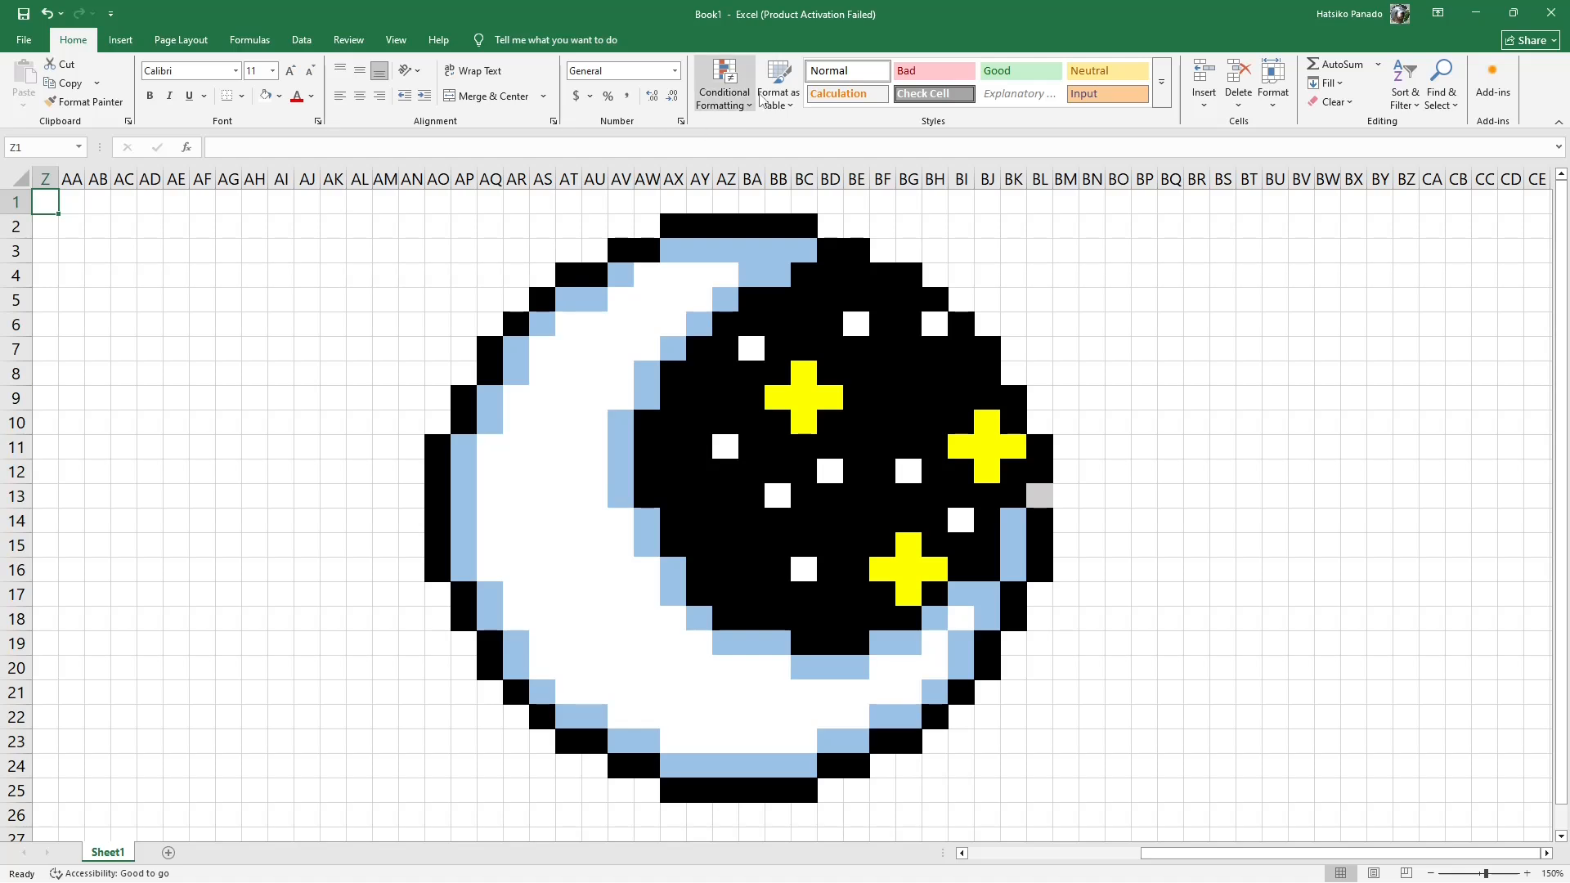